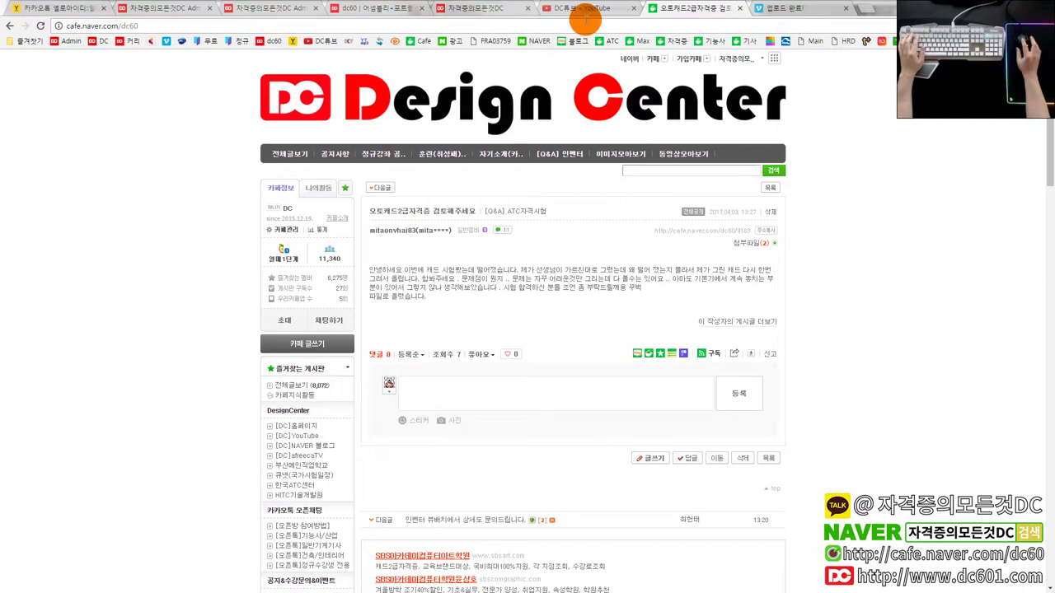
# - Browse the DC YouTube channel page and expand the ATC course playlist videos
pyautogui.click(597, 10)
pyautogui.scroll(-3, 655, 313)
pyautogui.scroll(-5, 655, 316)
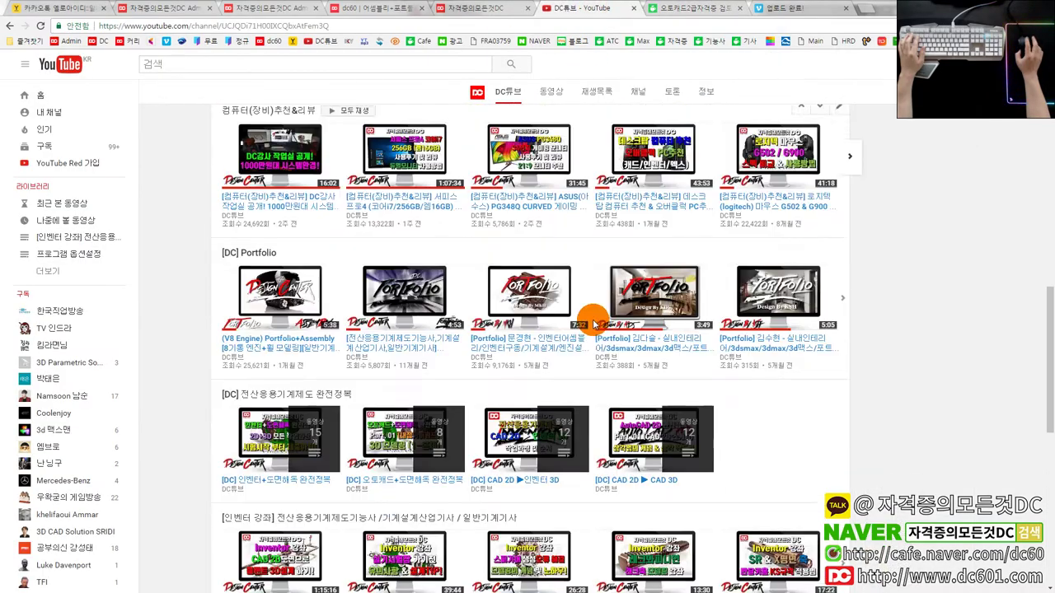
pyautogui.scroll(-5, 583, 317)
pyautogui.scroll(-1, 584, 317)
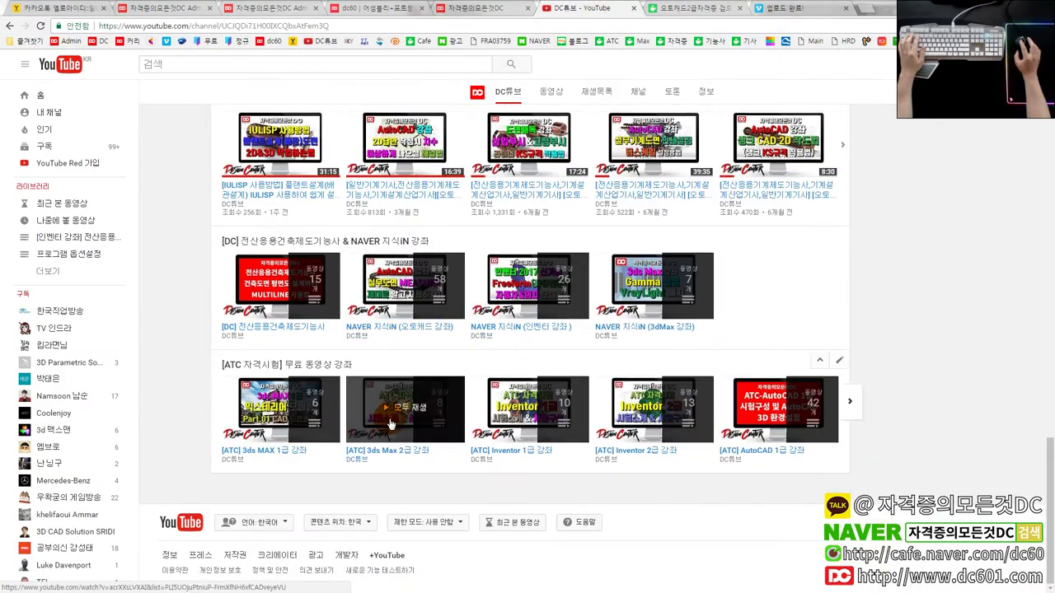
pyautogui.click(850, 402)
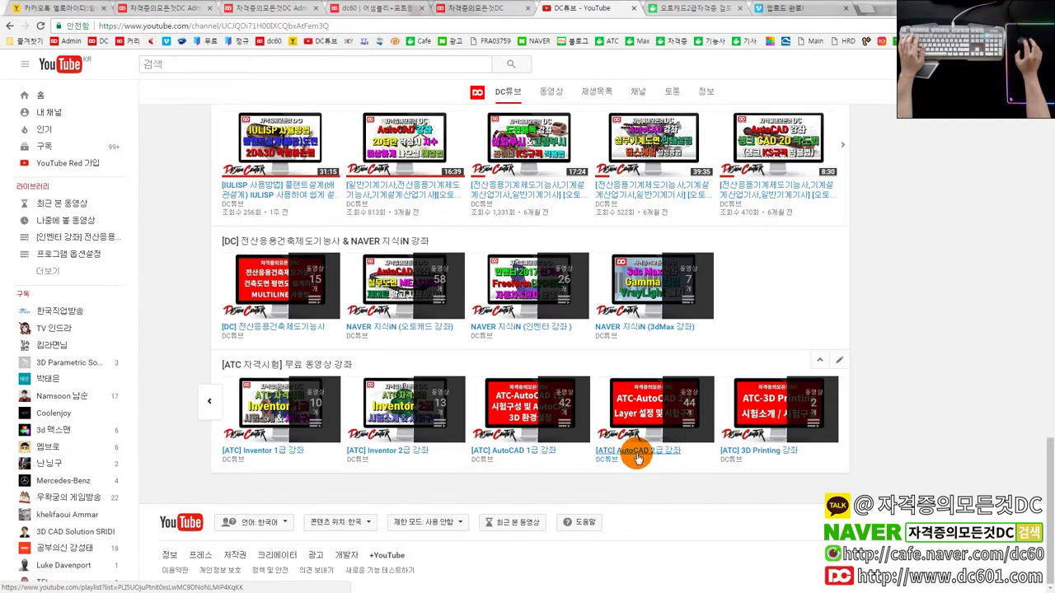
# - Return to the cafe review request post, view the dc601 1:1 drawing review list, then go back
pyautogui.hotkey('ctrl', 'Tab')
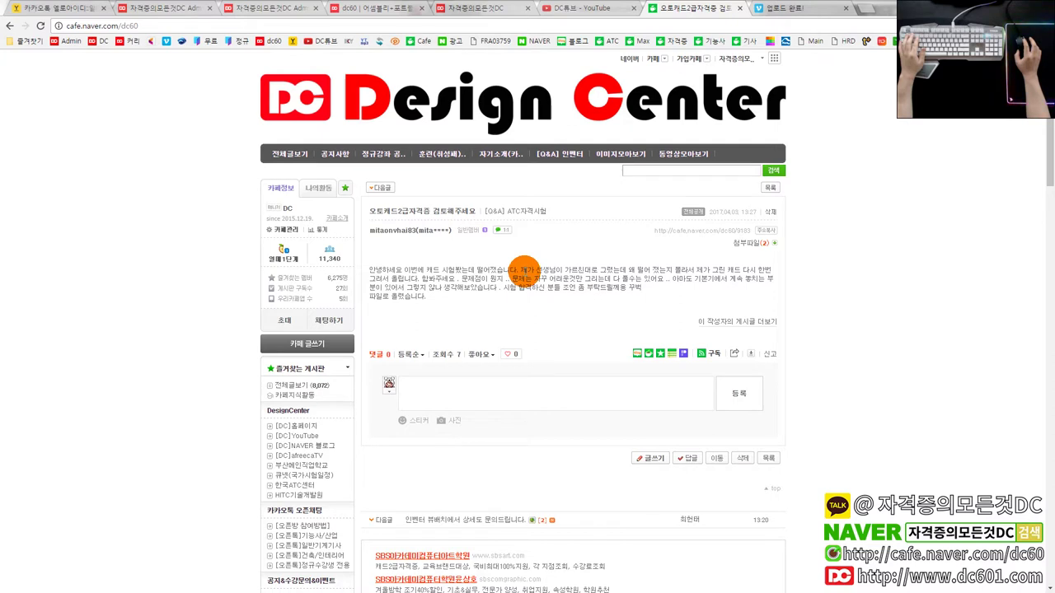
pyautogui.scroll(-1, 532, 272)
pyautogui.scroll(1, 540, 272)
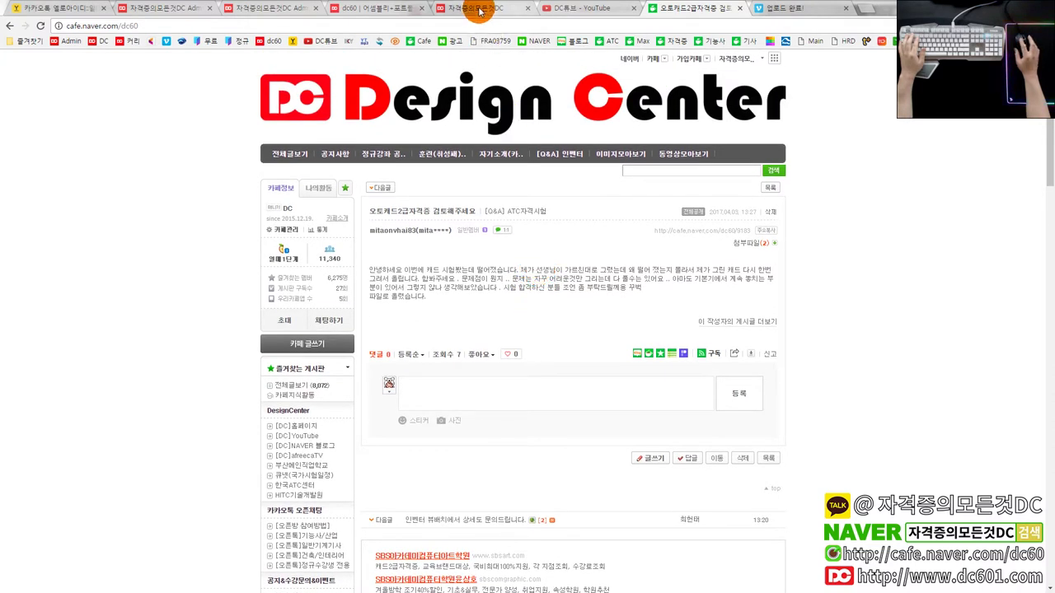
pyautogui.click(447, 10)
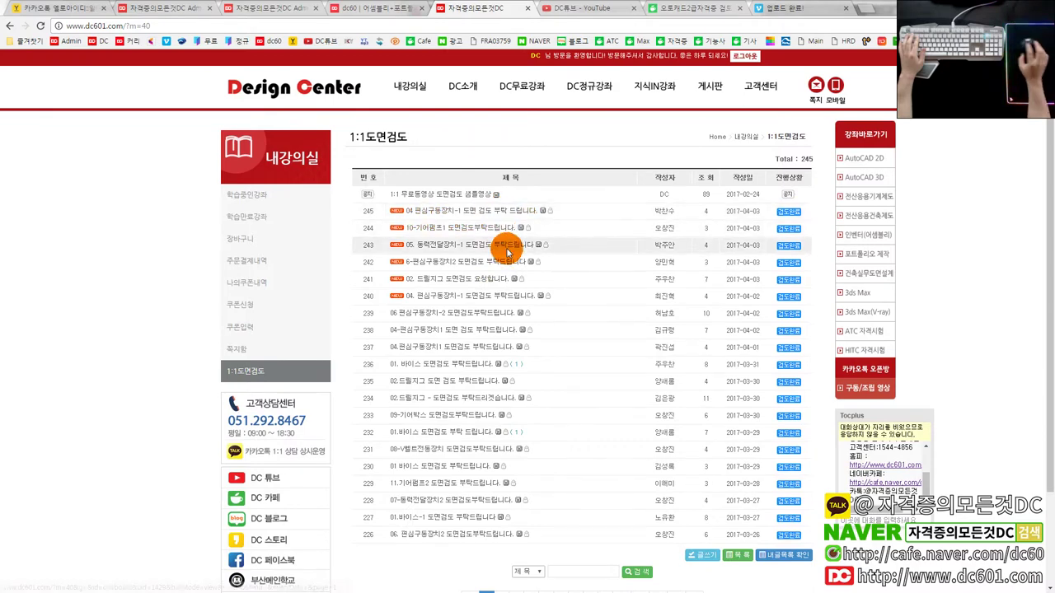
pyautogui.click(678, 10)
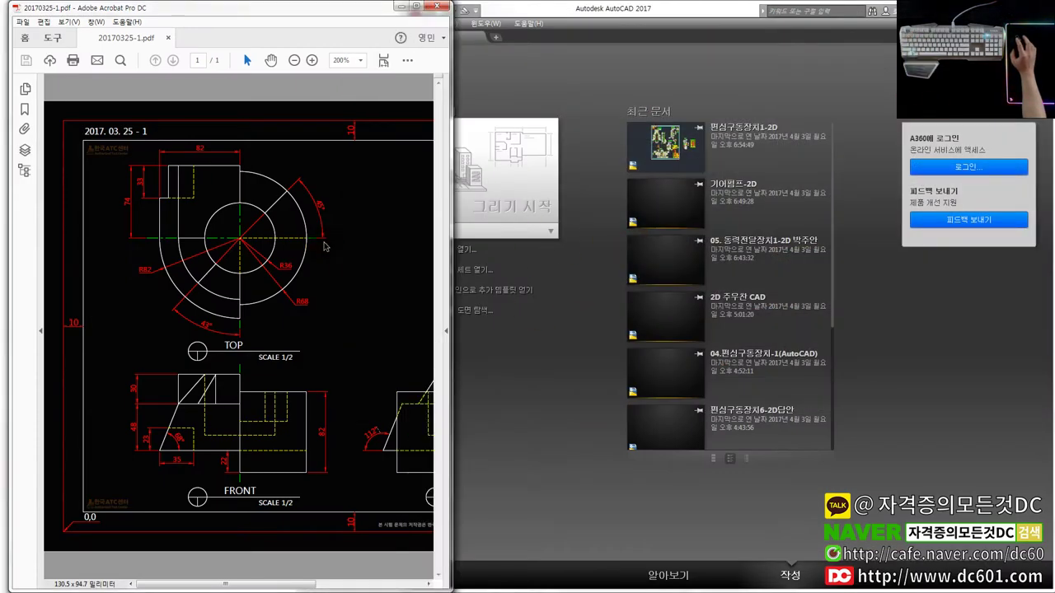
# - Move and resize the Acrobat window showing 20170325-1.pdf to fit the left side
pyautogui.moveTo(278, 12); pyautogui.dragTo(271, 11)
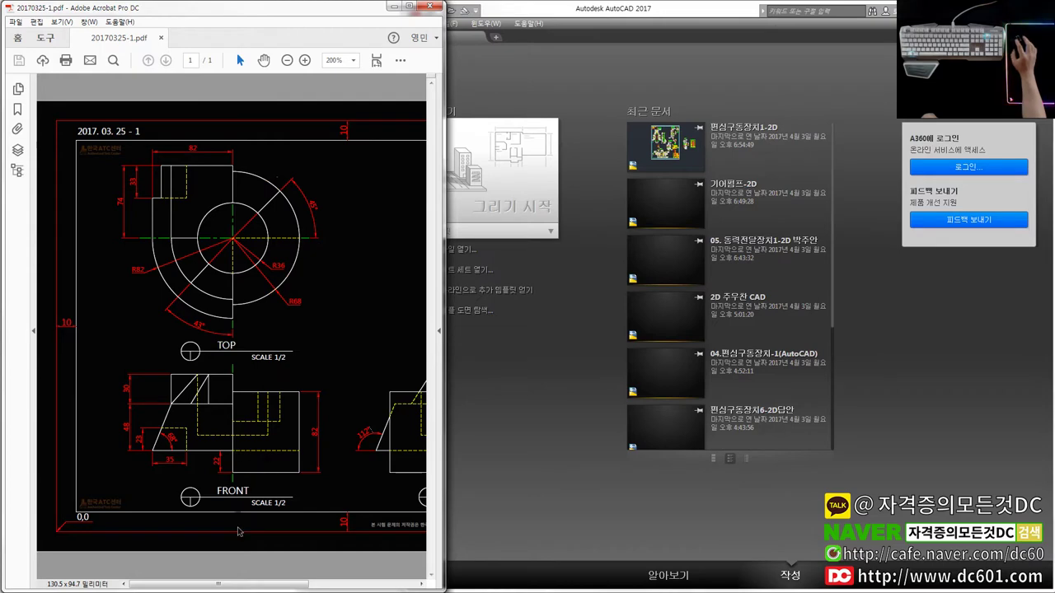
pyautogui.moveTo(254, 588)
pyautogui.mouseDown()
pyautogui.moveTo(230, 567)
pyautogui.moveTo(270, 569)
pyautogui.moveTo(195, 565)
pyautogui.mouseUp()
pyautogui.click(124, 48)
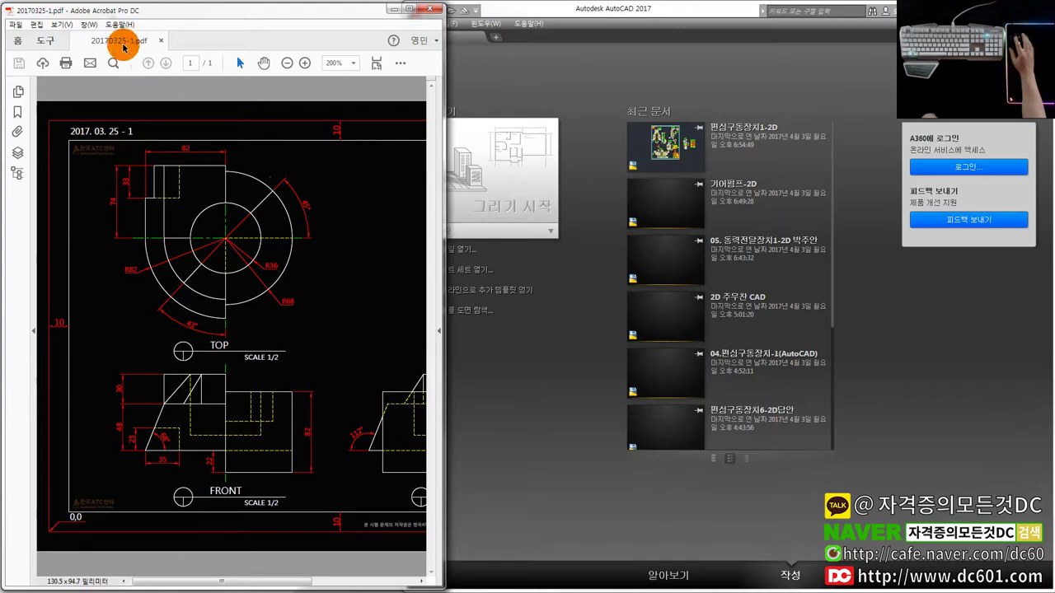
pyautogui.moveTo(222, 579)
pyautogui.mouseDown()
pyautogui.moveTo(365, 576)
pyautogui.moveTo(195, 577)
pyautogui.mouseUp()
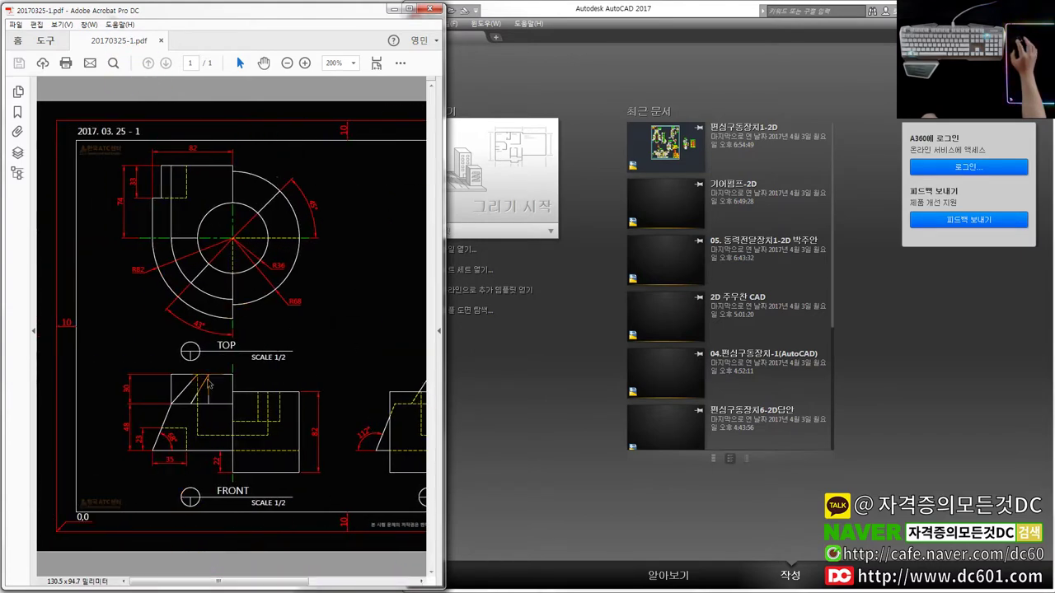
pyautogui.moveTo(219, 581); pyautogui.dragTo(493, 430)
# - Bring AutoCAD forward and start a new drawing from the template list
pyautogui.click(534, 397)
pyautogui.click(508, 231)
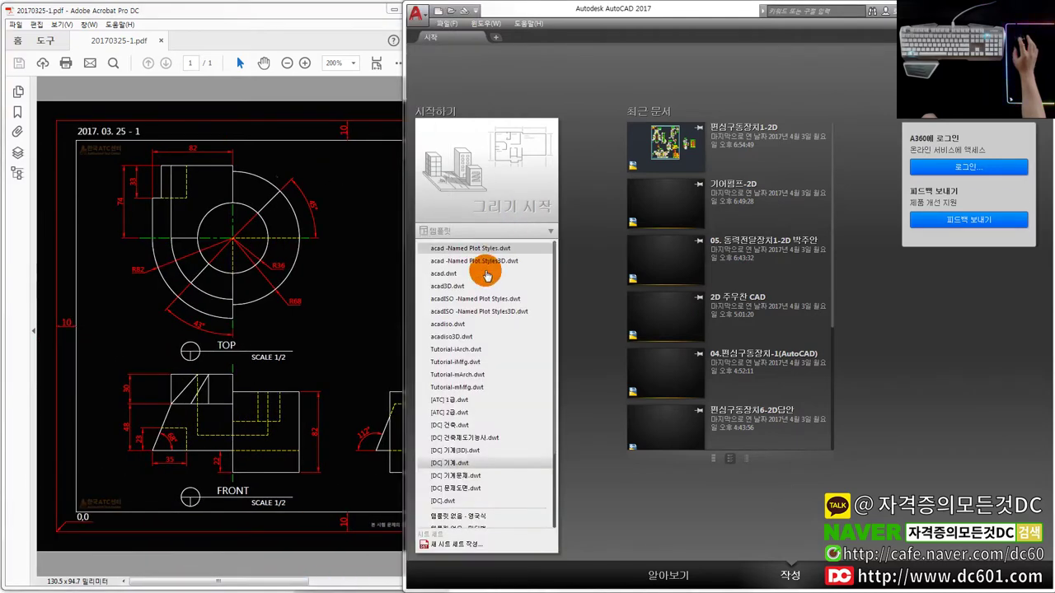
pyautogui.click(473, 417)
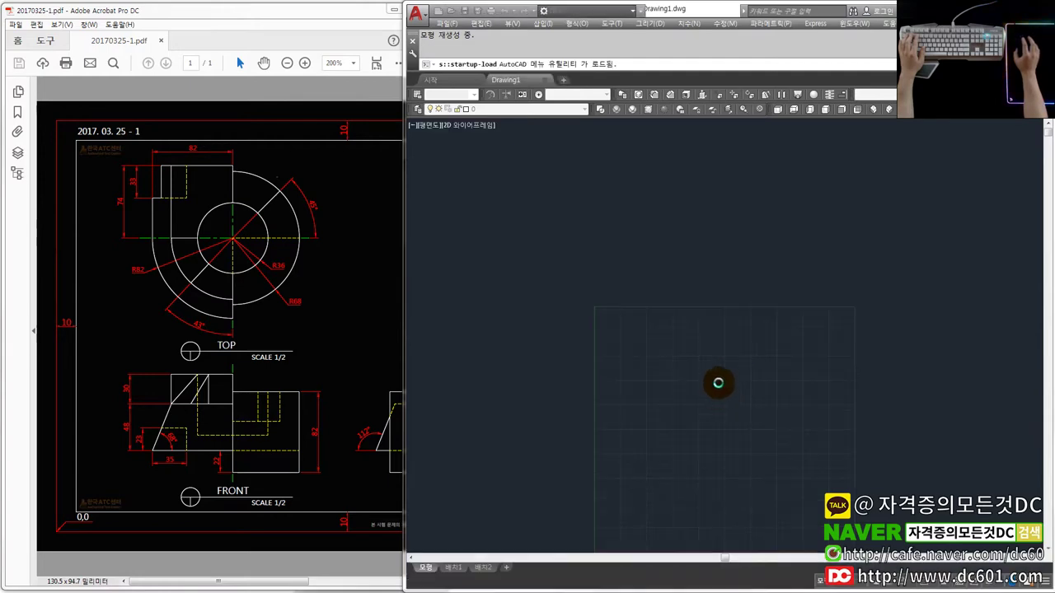
# - Draw crossing horizontal and vertical centre lines with the LINE command
pyautogui.write('l')
pyautogui.press('Return')
pyautogui.click(554, 277)
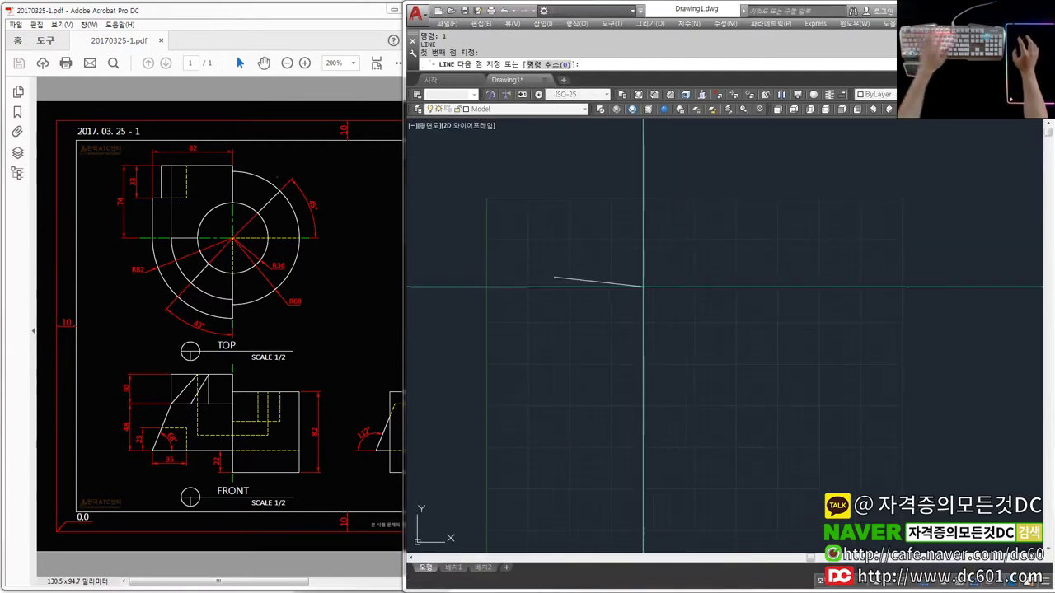
pyautogui.click(651, 365)
pyautogui.press('Escape')
pyautogui.scroll(-2, 659, 304)
# - Try moving both centre lines, cancel the move, and reposition the view
pyautogui.write('m')
pyautogui.press('Return')
pyautogui.click(602, 272)
pyautogui.click(589, 299)
pyautogui.press('Return')
pyautogui.click(617, 254)
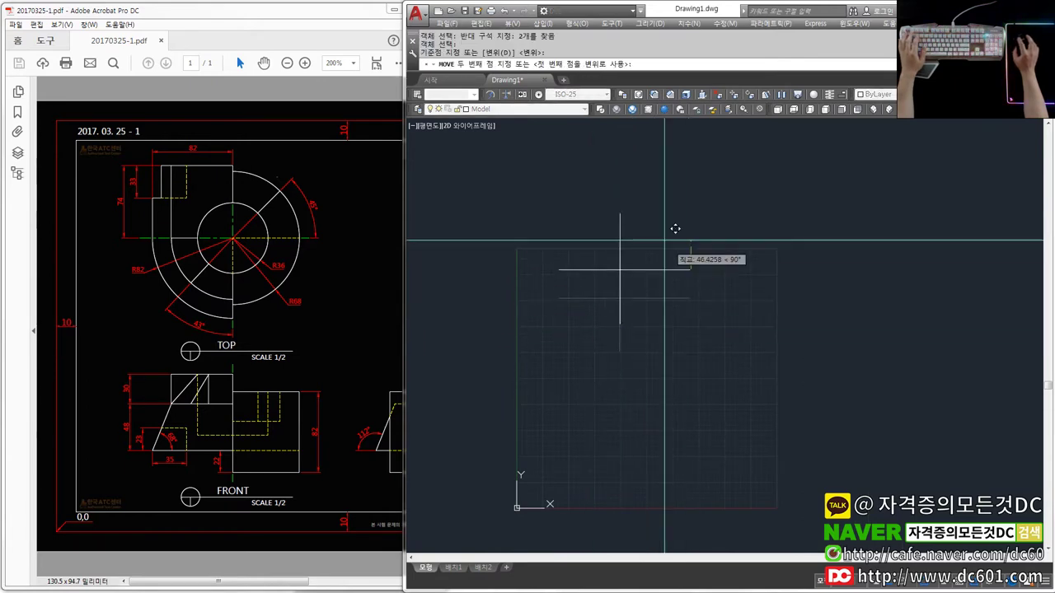
pyautogui.press('Return')
pyautogui.middleClick(620, 256)
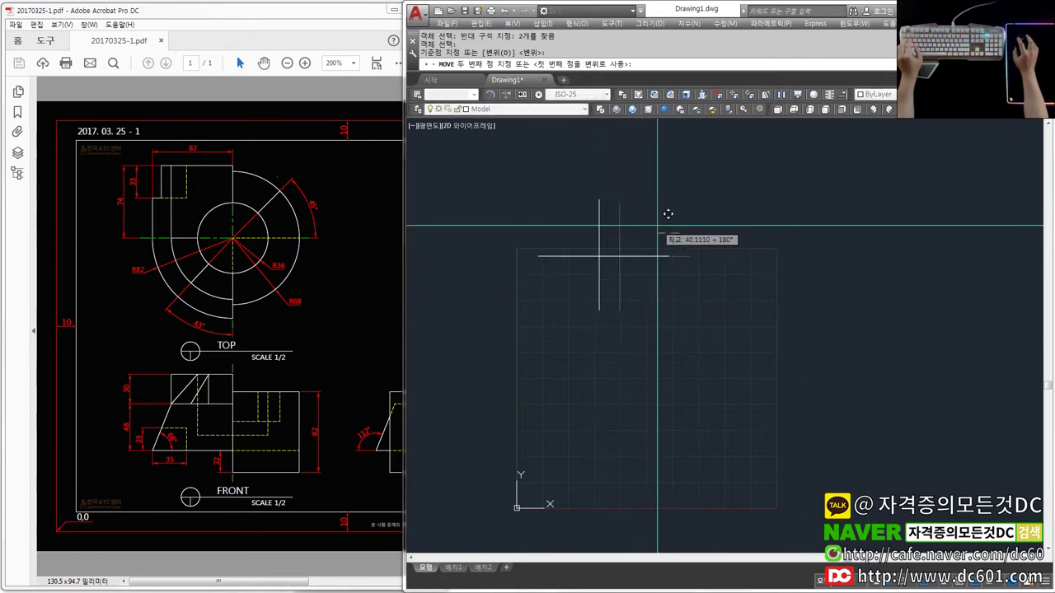
pyautogui.press('Escape')
pyautogui.scroll(2, 594, 249)
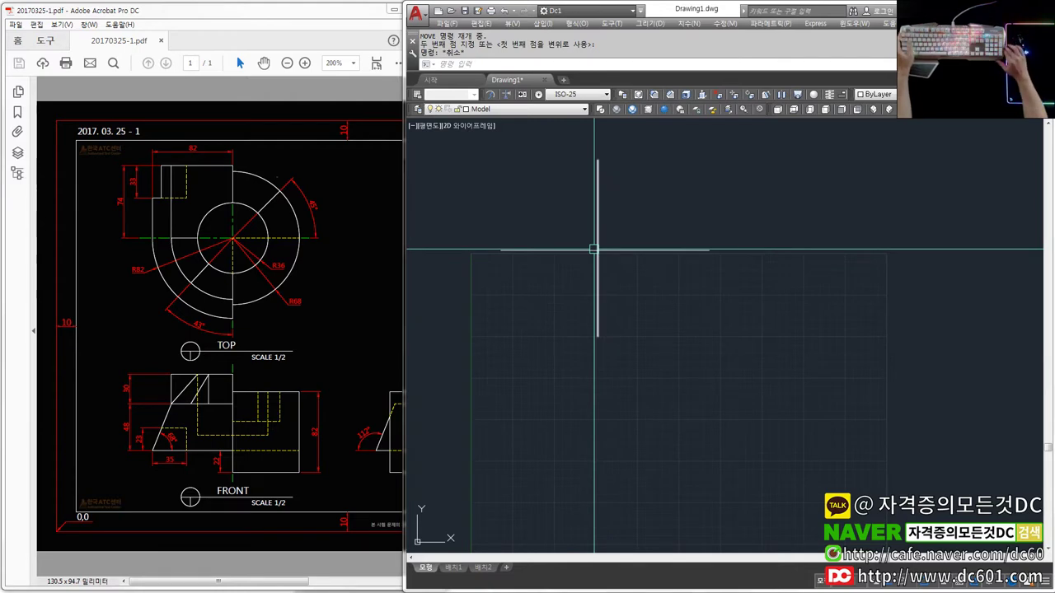
pyautogui.moveTo(568, 231); pyautogui.dragTo(541, 245, button='middle')
# - Draw a radius-36 circle centred on the centre-line intersection
pyautogui.write('c')
pyautogui.press('Return')
pyautogui.click(573, 263)
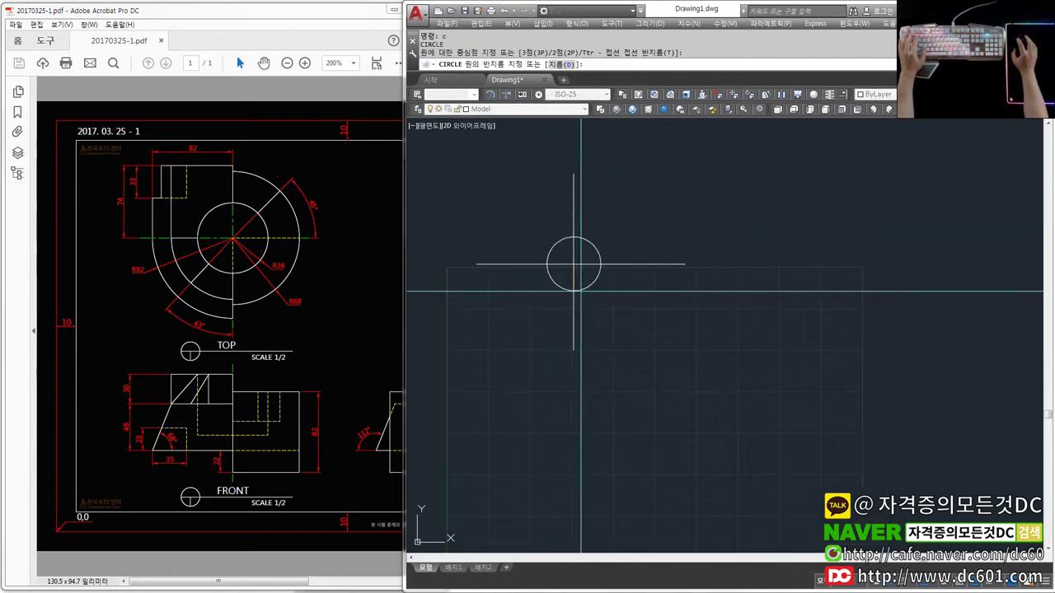
pyautogui.write('8')
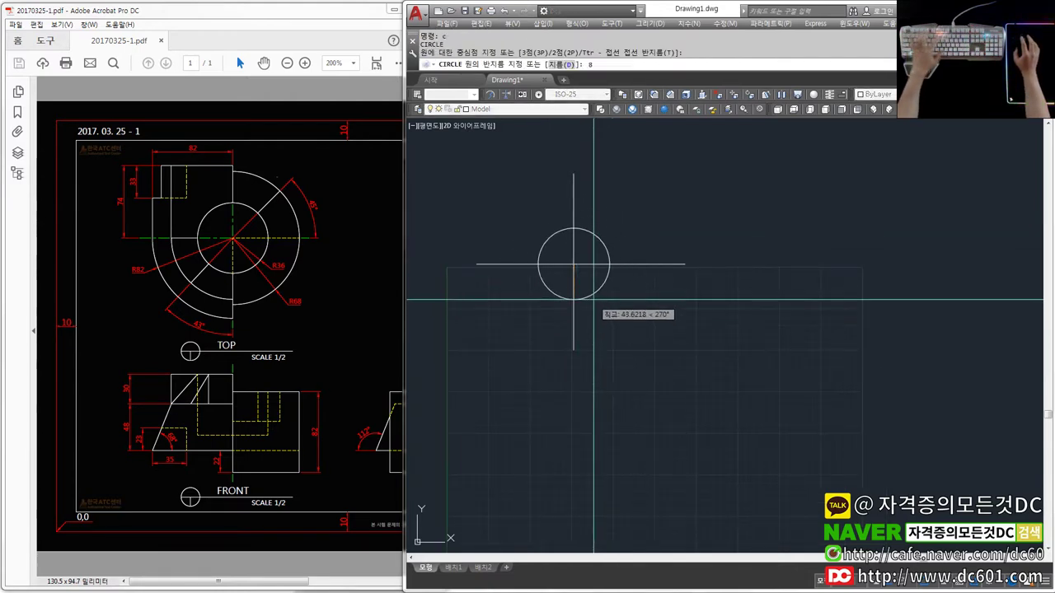
pyautogui.press('BackSpace')
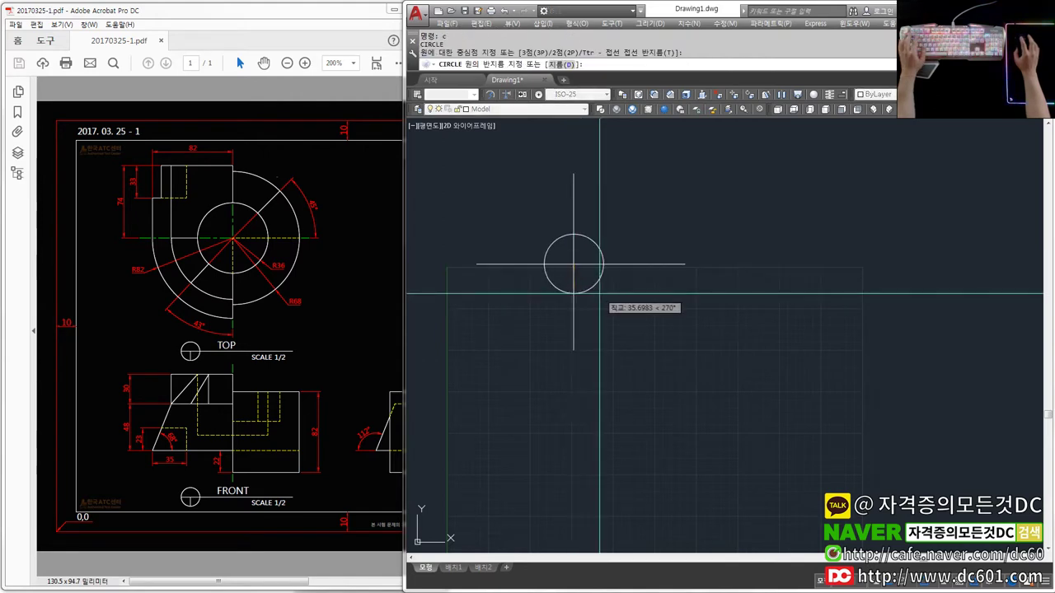
pyautogui.write('36')
pyautogui.press('Return')
# - Add concentric circles of radius 68 and 82 at the same intersection
pyautogui.write('c')
pyautogui.press('Return')
pyautogui.click(574, 264)
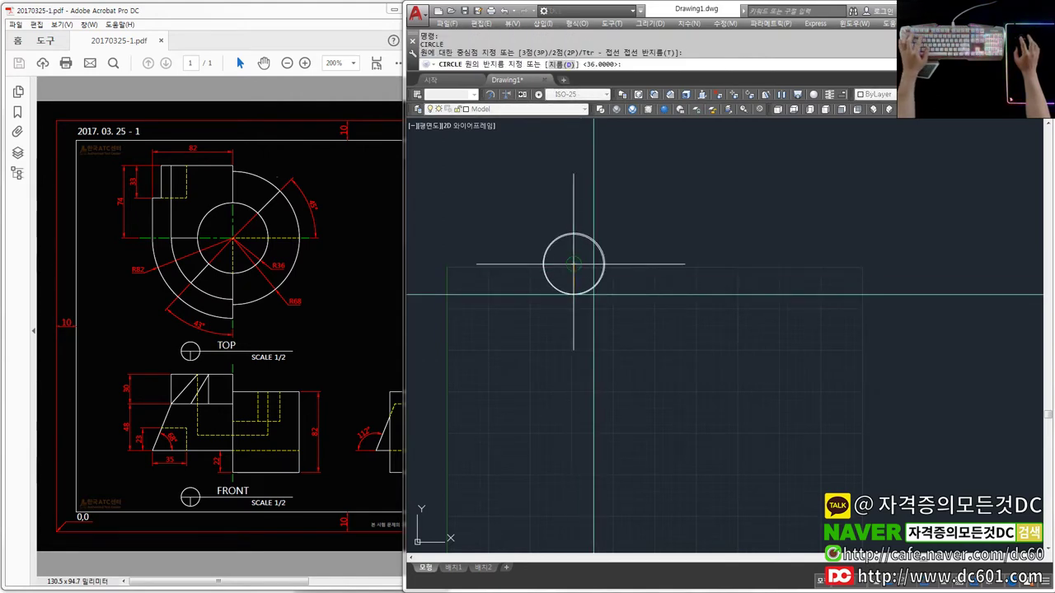
pyautogui.write('8')
pyautogui.press('Return')
pyautogui.scroll(2, 572, 265)
pyautogui.write('c')
pyautogui.press('Return')
pyautogui.click(571, 266)
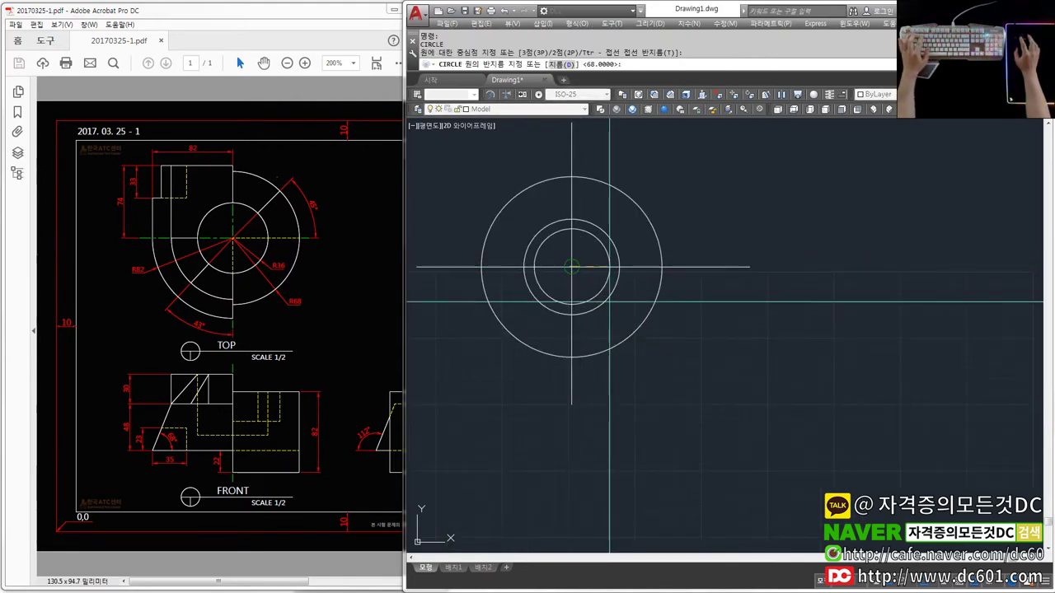
pyautogui.press('Return')
pyautogui.scroll(-2, 609, 302)
pyautogui.scroll(2, 594, 272)
pyautogui.write('3')
# - Offset the horizontal centre line upward by 74, then the new line by 33
pyautogui.press('Return')
pyautogui.write('74')
pyautogui.press('Return')
pyautogui.click(711, 294)
pyautogui.click(700, 239)
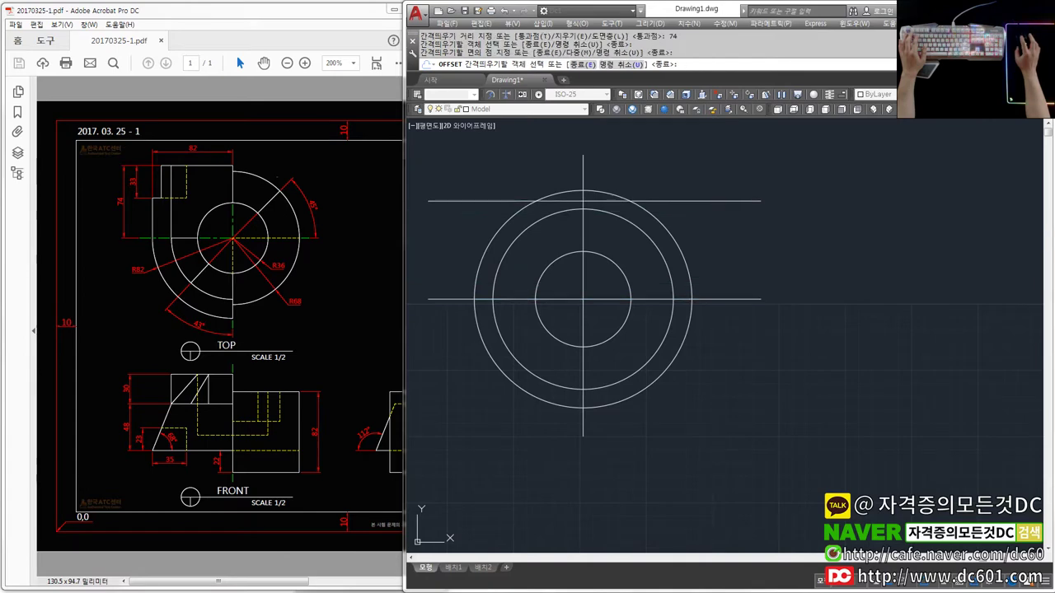
pyautogui.press('Return')
pyautogui.press('Return')
pyautogui.write('33')
pyautogui.press('Return')
pyautogui.click(700, 201)
pyautogui.press('Escape')
pyautogui.scroll(-1, 539, 236)
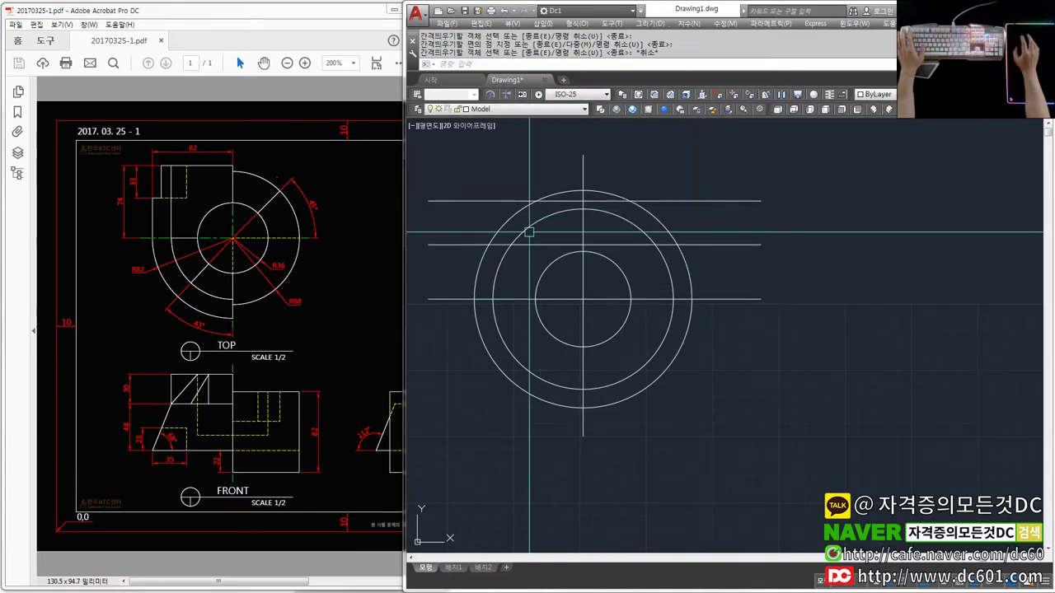
# - Trim the left line stubs, upper vertical, and right ends of the horizontal lines
pyautogui.scroll(1, 410, 216)
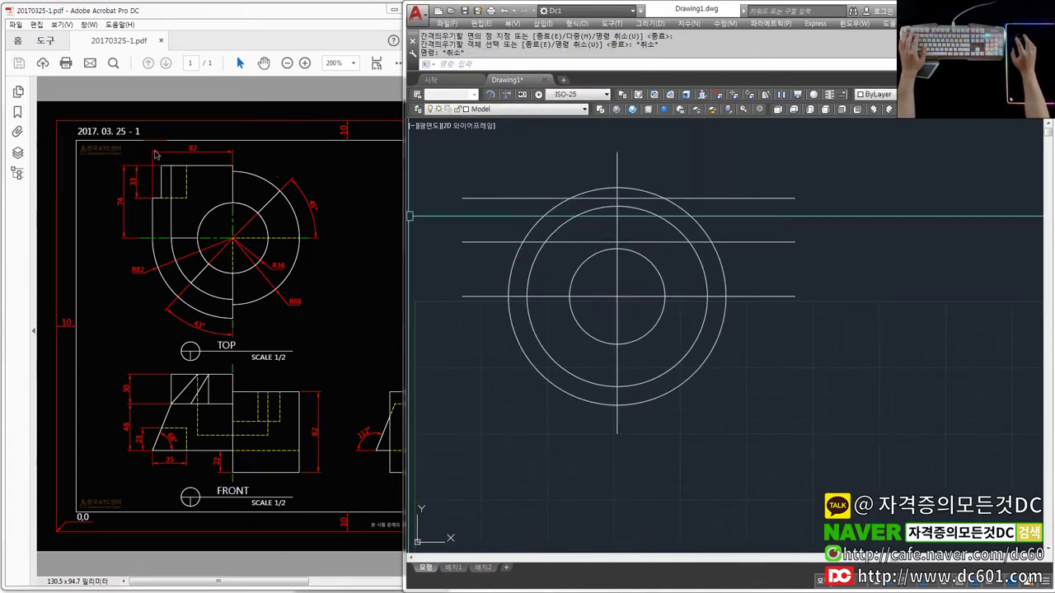
pyautogui.write('l')
pyautogui.press('Return')
pyautogui.click(484, 199)
pyautogui.press('Escape')
pyautogui.write('tr')
pyautogui.press('Return')
pyautogui.moveTo(495, 181); pyautogui.dragTo(528, 305)
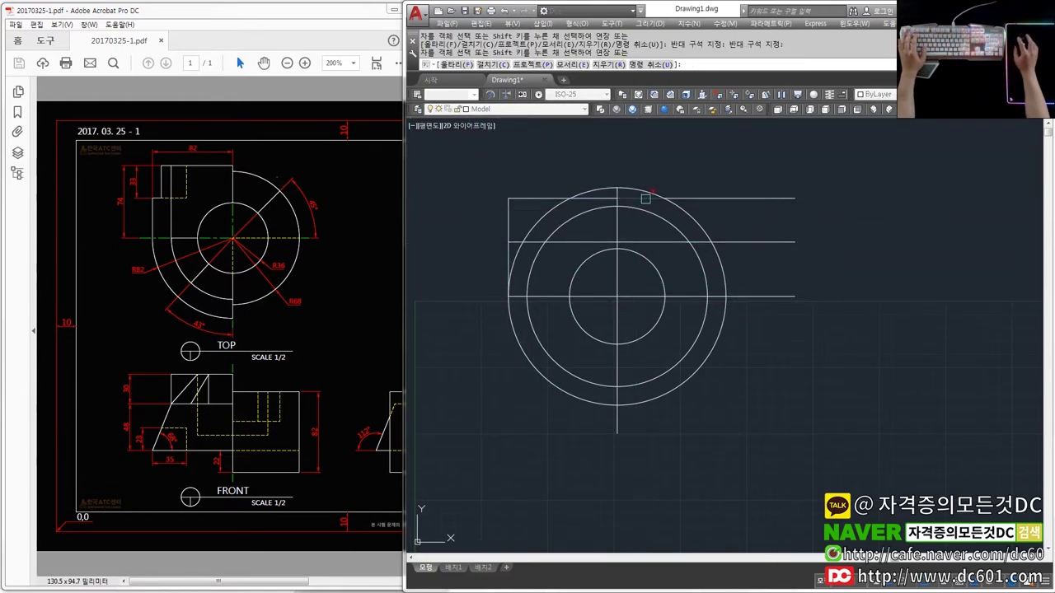
pyautogui.click(686, 196)
pyautogui.click(774, 241)
pyautogui.click(775, 296)
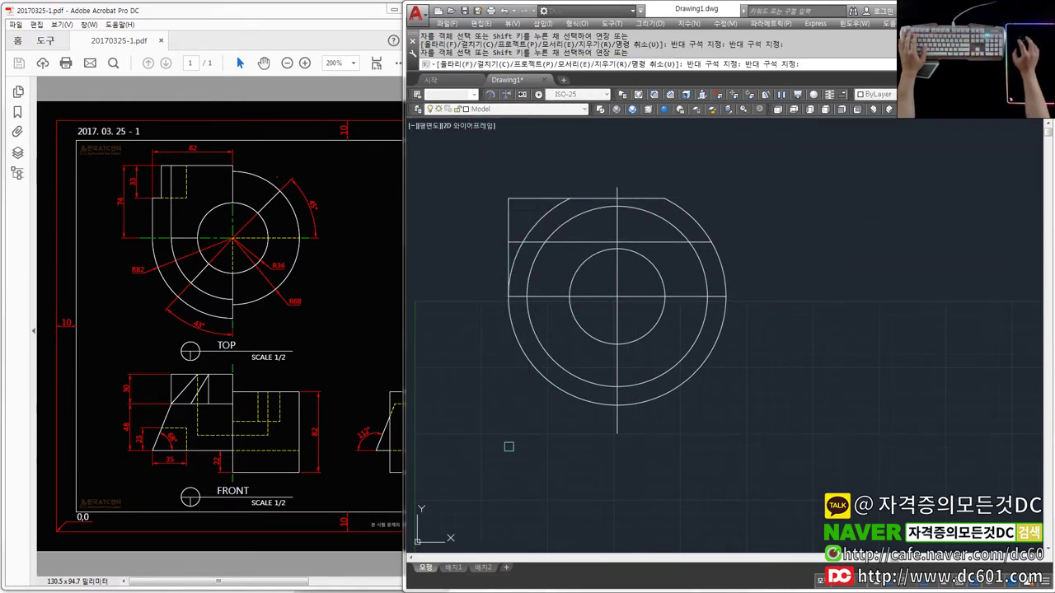
pyautogui.press('Escape')
# - Trim away unwanted inner and outer circle arcs and a horizontal line's right overhang
pyautogui.write('r')
pyautogui.press('Return')
pyautogui.press('Return')
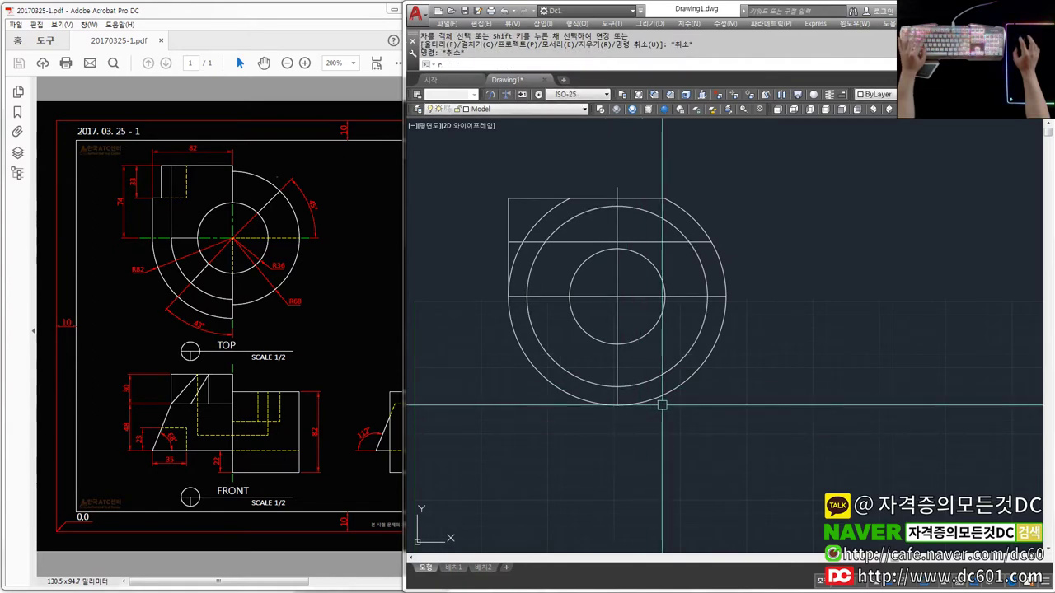
pyautogui.click(711, 405)
pyautogui.click(662, 377)
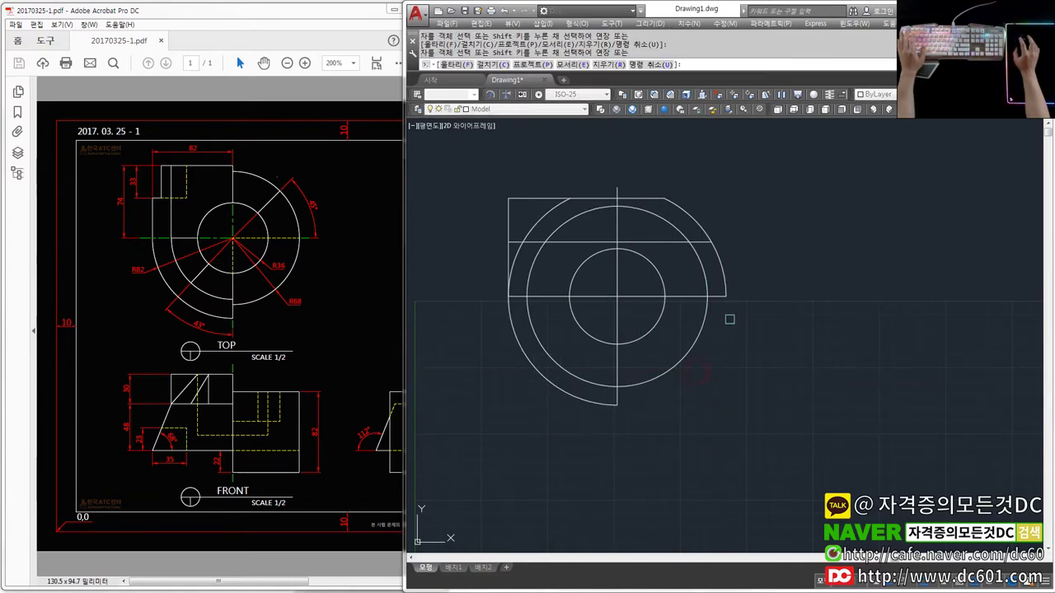
pyautogui.click(719, 281)
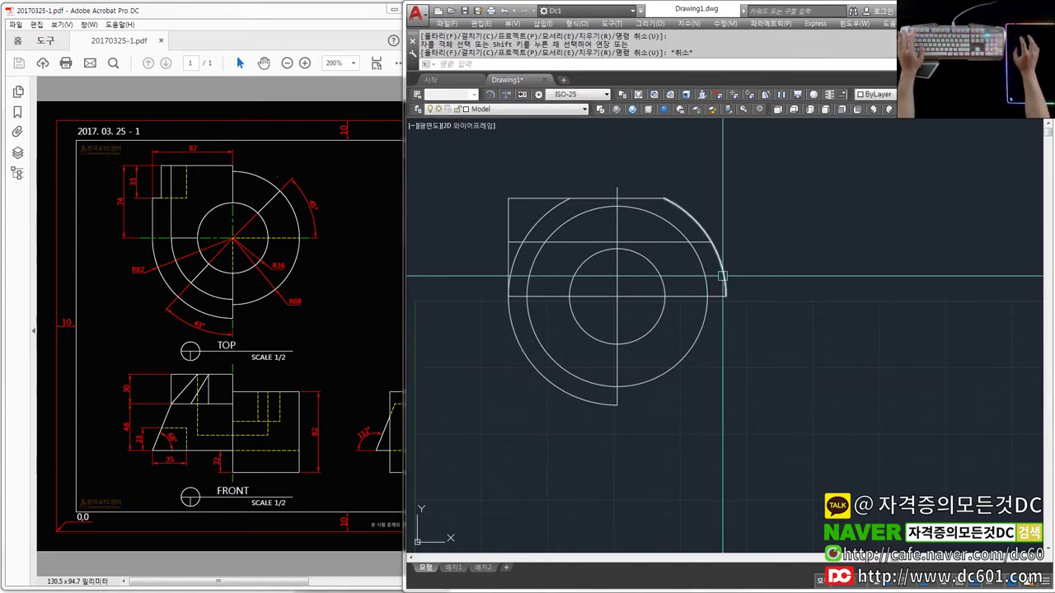
pyautogui.click(571, 217)
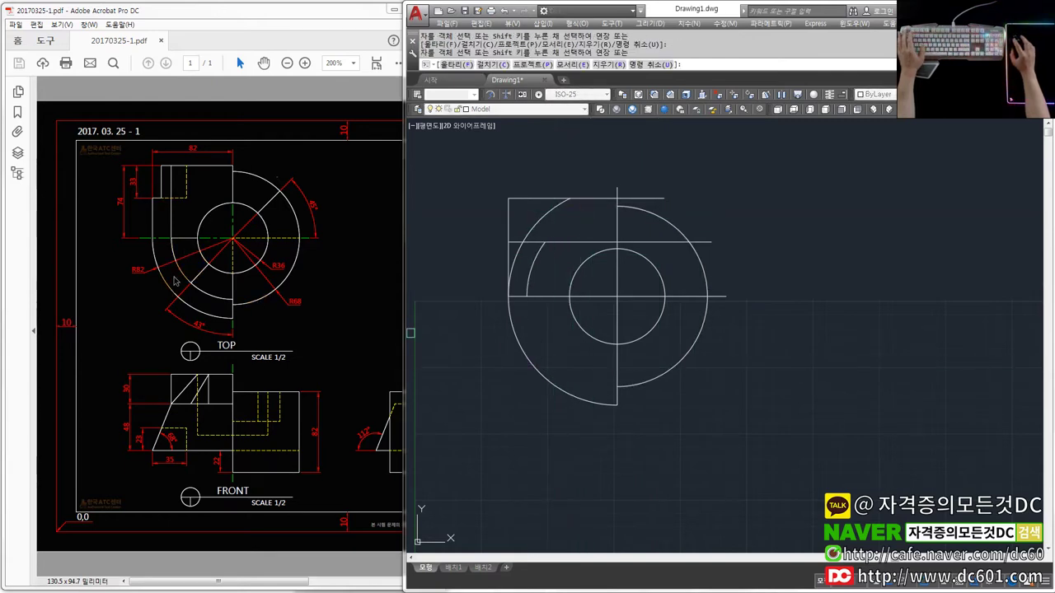
pyautogui.click(534, 267)
pyautogui.click(529, 237)
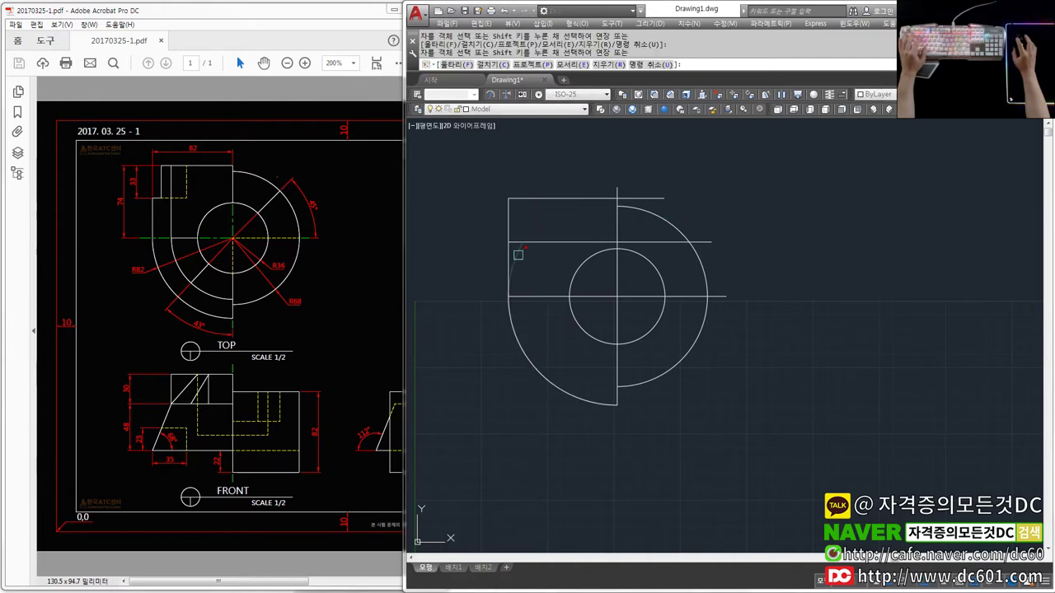
pyautogui.click(661, 237)
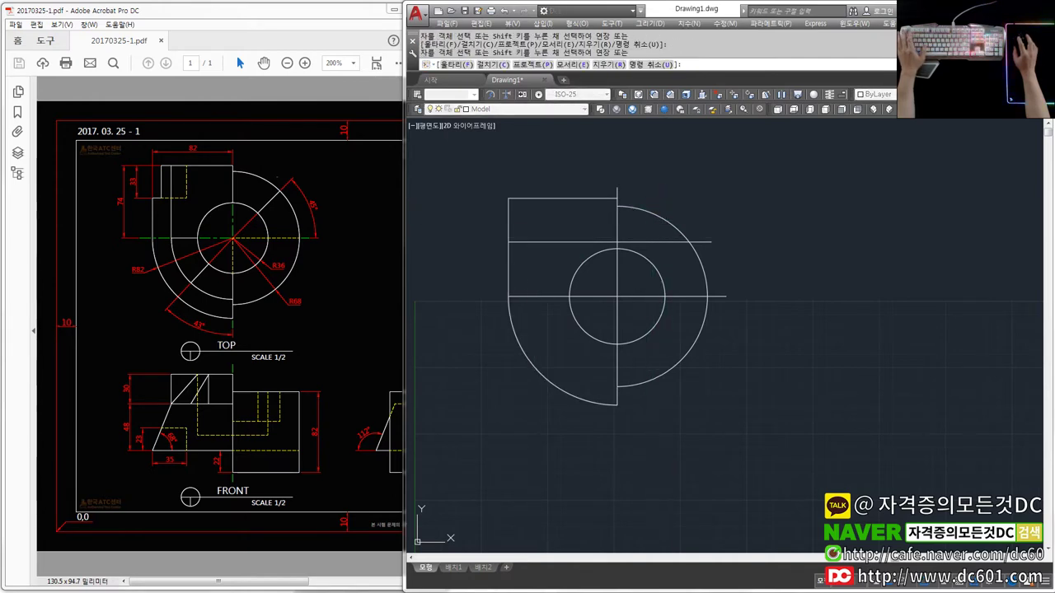
pyautogui.click(671, 242)
pyautogui.press('Escape')
# - Erase the small stub above the box and trim the lower line's right overhang
pyautogui.write('e')
pyautogui.press('Return')
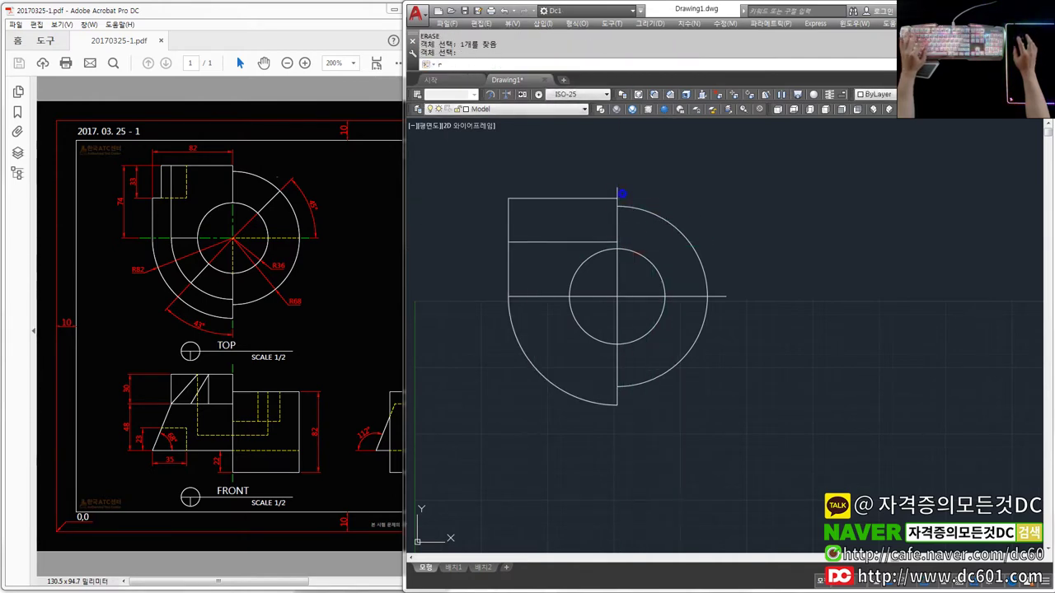
pyautogui.press('Return')
pyautogui.write('tr')
pyautogui.press('Return')
pyautogui.press('Return')
pyautogui.click(716, 296)
pyautogui.press('Escape')
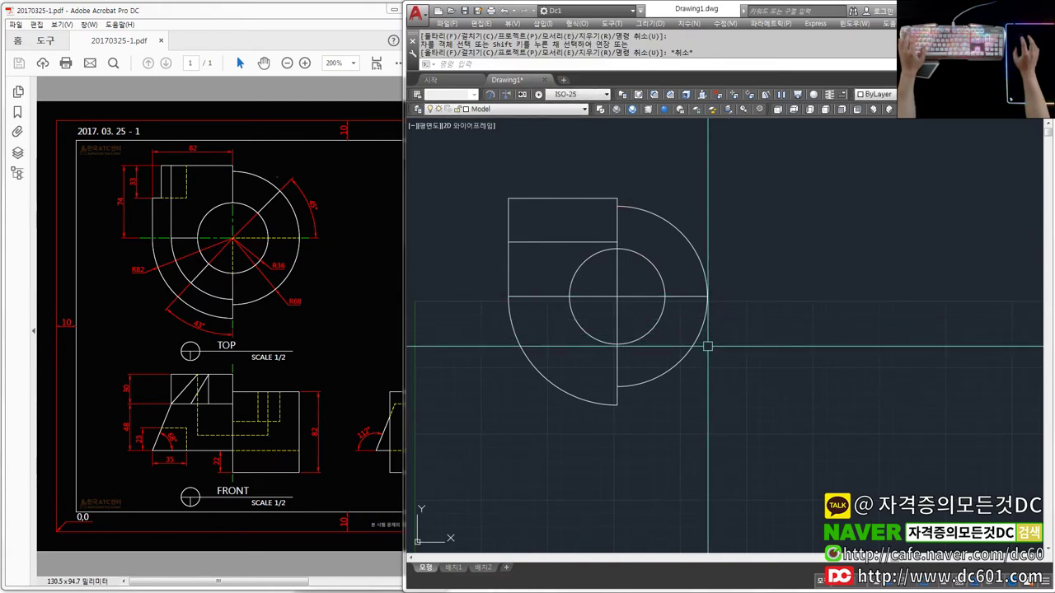
pyautogui.write('2')
pyautogui.press('Return')
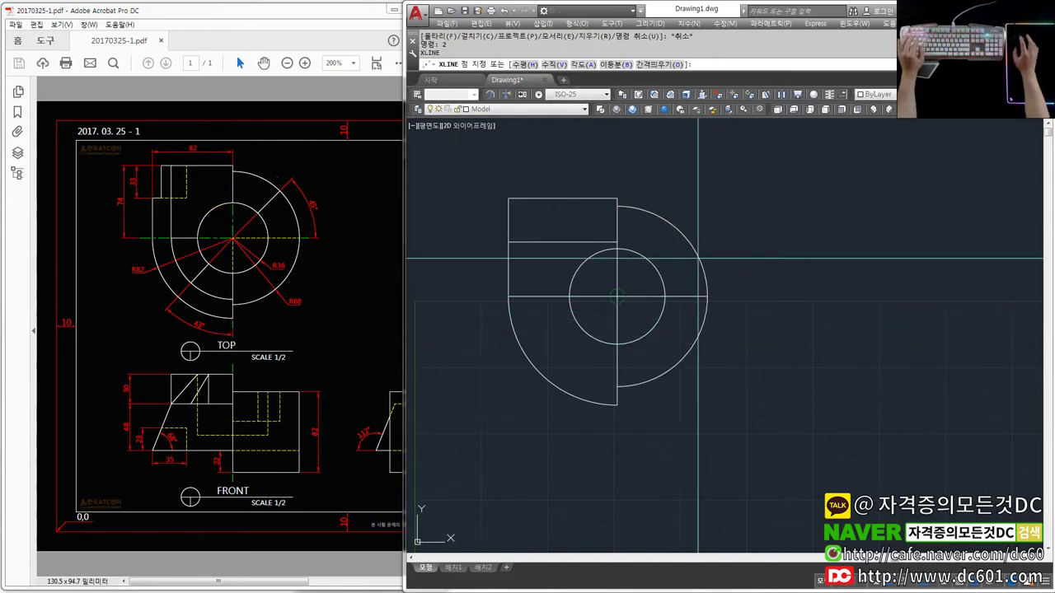
# - Place a 45° construction line through the circle centre
pyautogui.write('a')
pyautogui.press('Return')
pyautogui.press('Return')
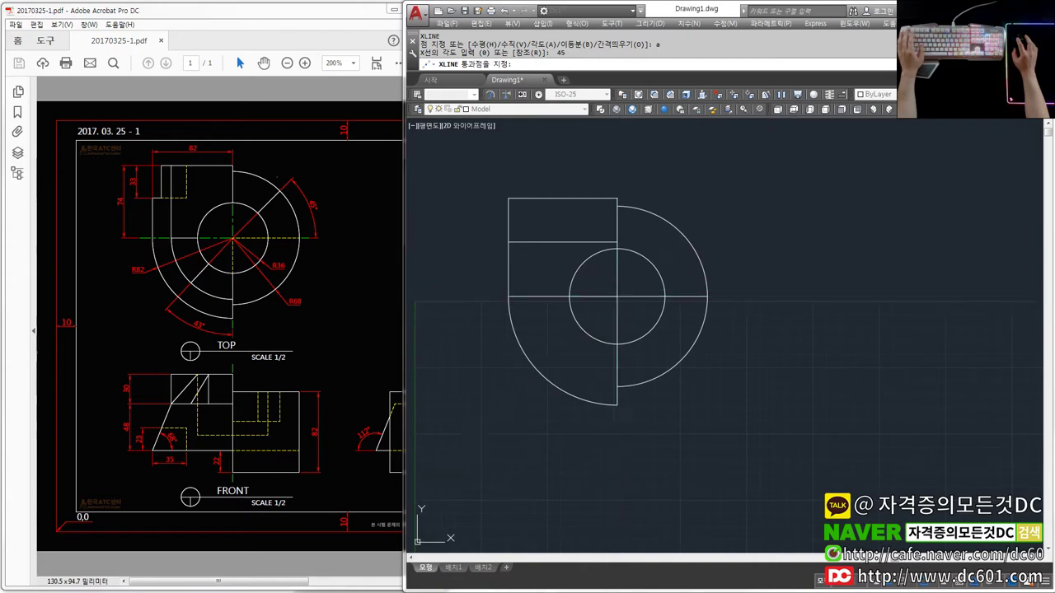
pyautogui.click(617, 296)
pyautogui.press('Escape')
pyautogui.moveTo(621, 296); pyautogui.dragTo(617, 285, button='middle')
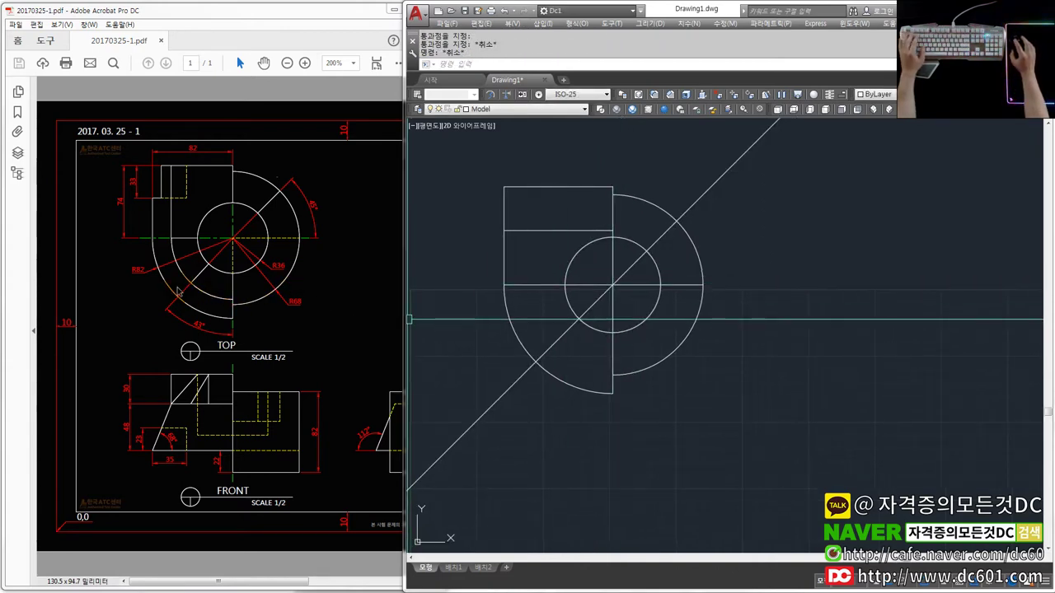
# - Trim the diagonal so it remains only between the inner circle and outer arcs
pyautogui.write('tr')
pyautogui.press('Return')
pyautogui.click(636, 264)
pyautogui.click(515, 407)
pyautogui.click(484, 397)
pyautogui.click(865, 228)
pyautogui.click(719, 190)
pyautogui.press('Return')
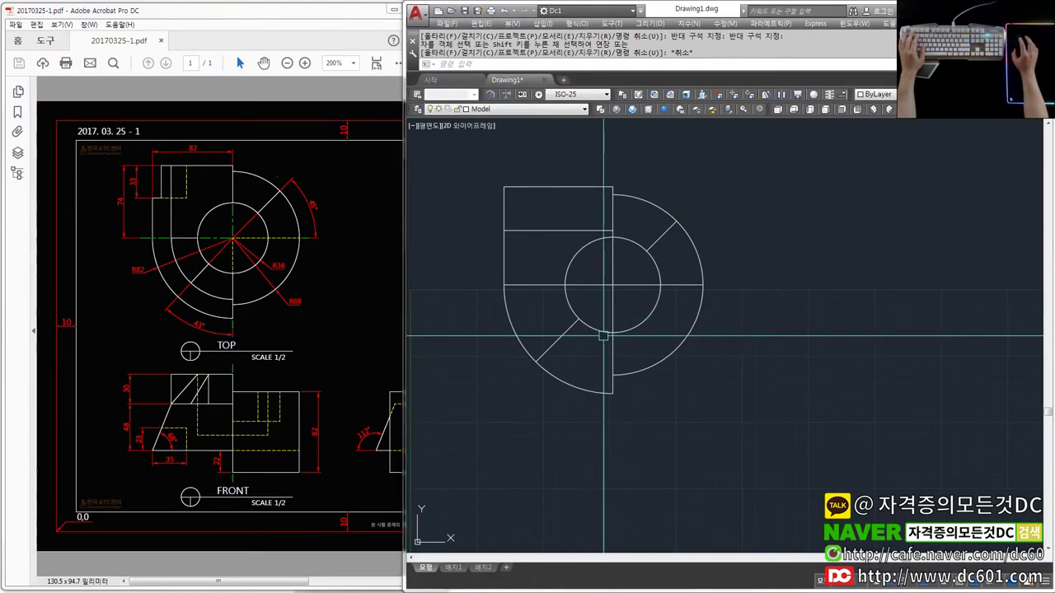
# - Erase the lower-left diagonal piece
pyautogui.moveTo(375, 326); pyautogui.dragTo(409, 322, button='middle')
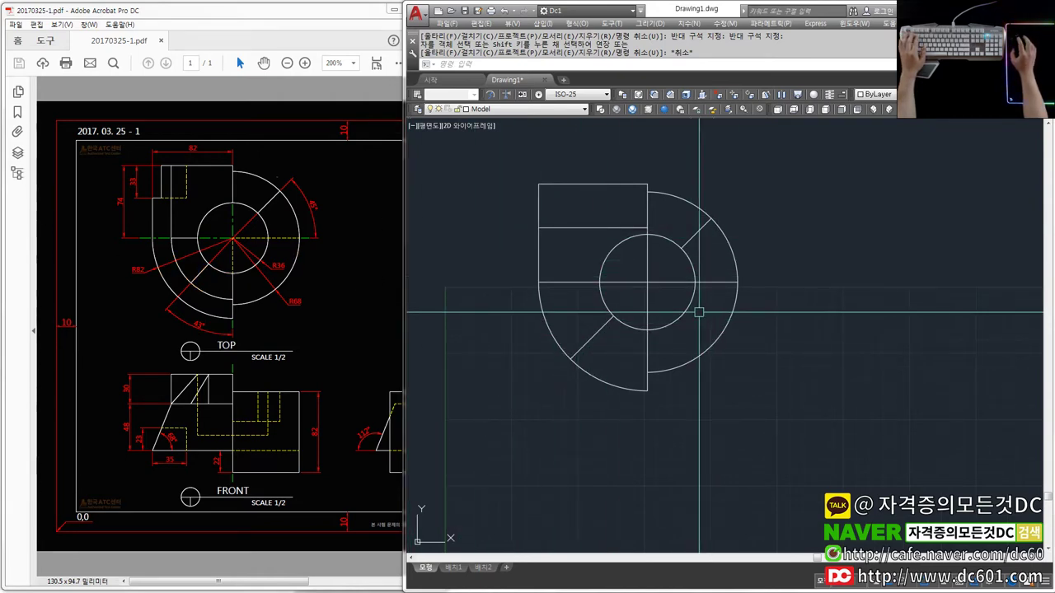
pyautogui.moveTo(698, 311); pyautogui.dragTo(666, 295, button='middle')
pyautogui.write('e')
pyautogui.press('Return')
pyautogui.click(569, 315)
# - Erase the lower-left diagonal and place a 47° construction line through the circle centre
pyautogui.press('Return')
pyautogui.click(664, 216)
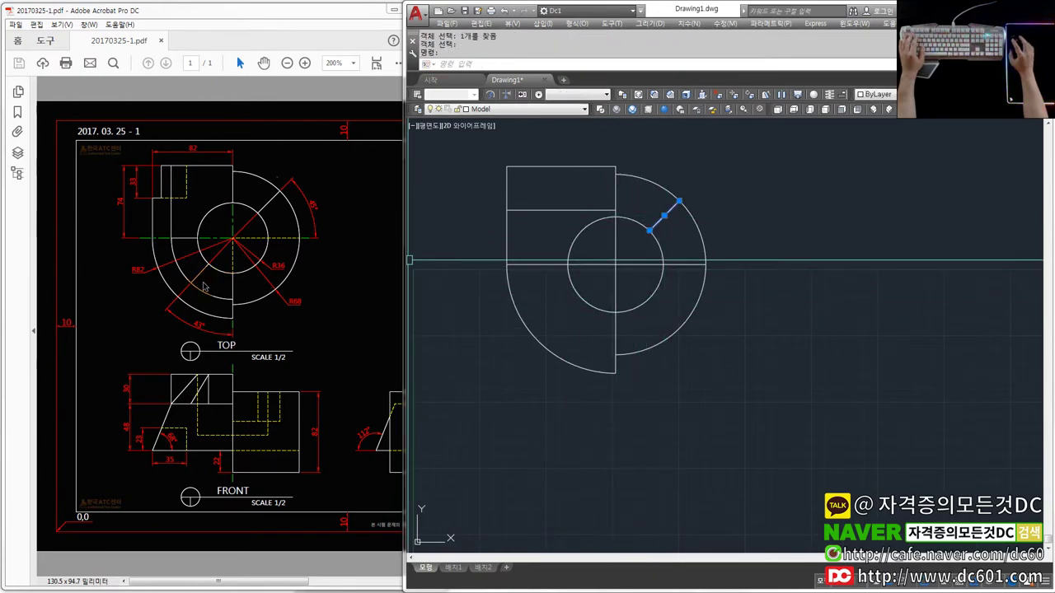
pyautogui.write('2')
pyautogui.press('Return')
pyautogui.write('a')
pyautogui.press('Return')
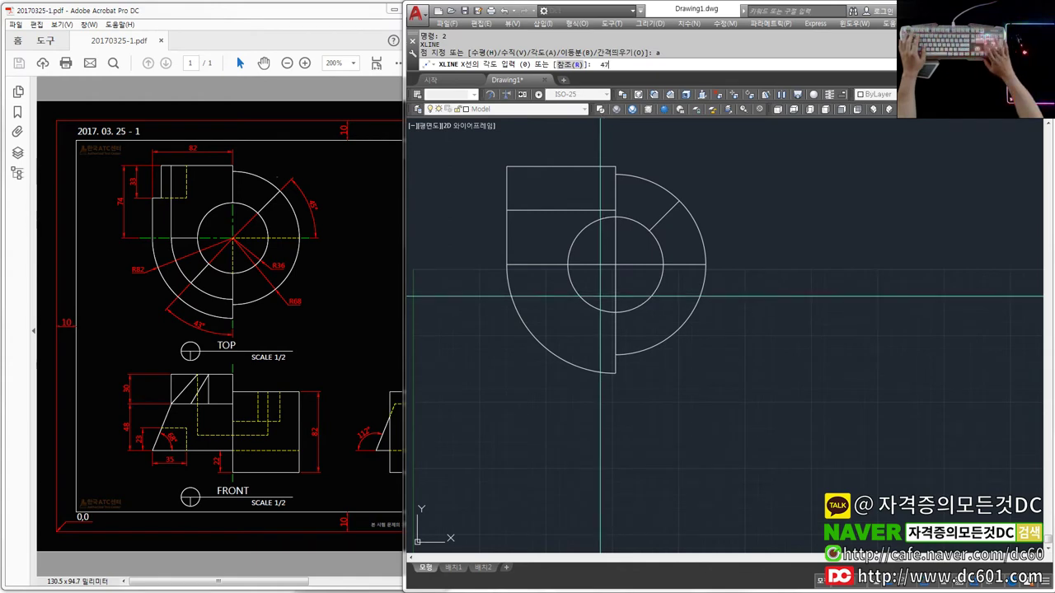
pyautogui.click(615, 265)
pyautogui.press('Return')
# - Trim the new 47° line to leave only the radial segment between the circles
pyautogui.write('tr')
pyautogui.press('Return')
pyautogui.press('Return')
pyautogui.click(598, 282)
pyautogui.press('Escape')
pyautogui.click(640, 243)
pyautogui.click(713, 160)
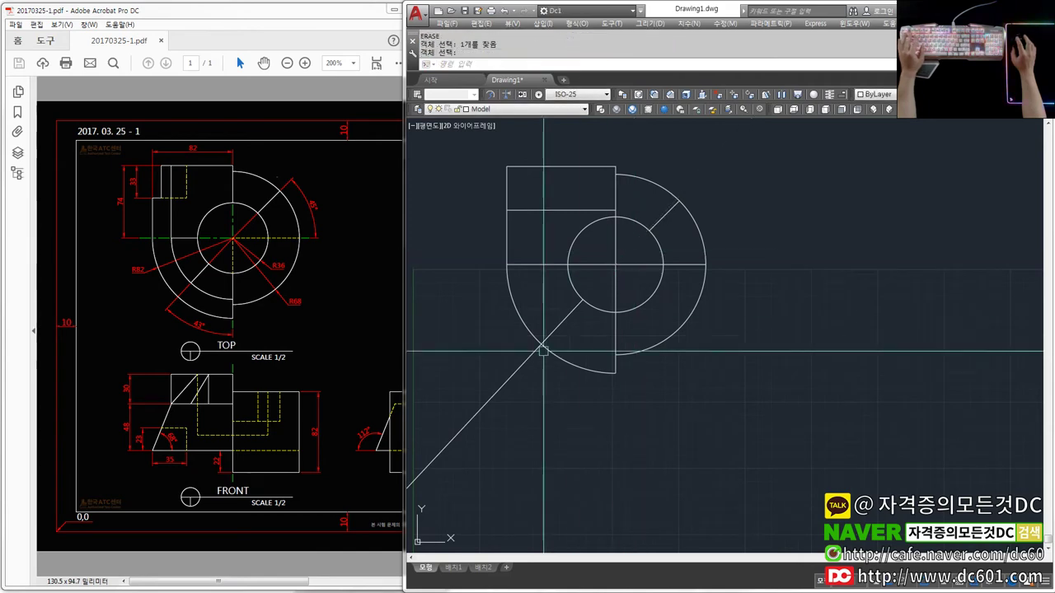
pyautogui.press('Escape')
pyautogui.write('ee')
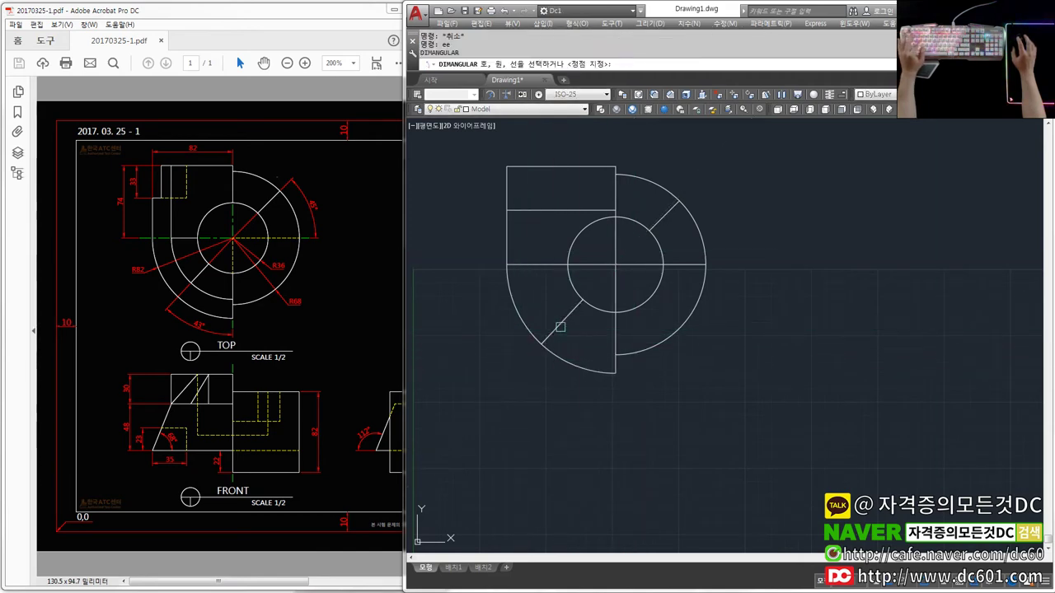
# - Check the slanted line's angle with a dimension, then erase the 43° check dimension
pyautogui.click(617, 333)
pyautogui.click(561, 386)
pyautogui.scroll(4, 560, 386)
pyautogui.write('e')
pyautogui.press('Return')
pyautogui.click(568, 382)
pyautogui.press('Return')
pyautogui.scroll(-5, 631, 405)
pyautogui.scroll(-3, 580, 264)
# - Draw a vertical projection line down from the top view and a horizontal line below it
pyautogui.write('l')
pyautogui.press('Return')
pyautogui.click(617, 191)
pyautogui.click(617, 408)
pyautogui.press('Return')
pyautogui.press('Return')
pyautogui.click(517, 276)
pyautogui.click(800, 276)
pyautogui.press('Return')
pyautogui.press('Return')
pyautogui.press('Escape')
pyautogui.press('Escape')
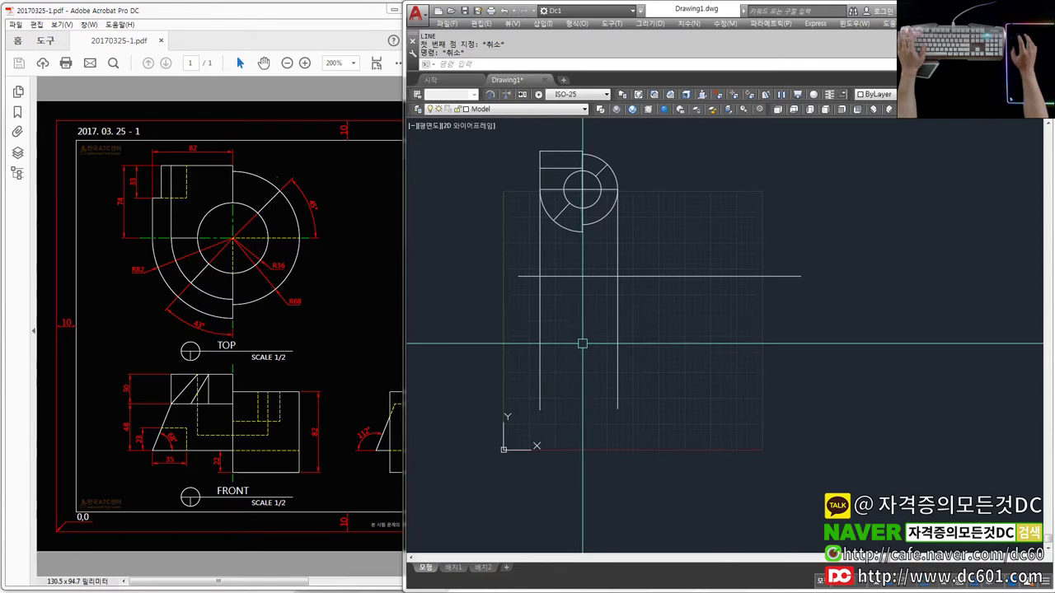
# - Begin an offset copy of the new horizontal line
pyautogui.write('o')
pyautogui.press('Return')
pyautogui.press('Return')
pyautogui.click(516, 276)
pyautogui.click(575, 311)
pyautogui.press('Escape')
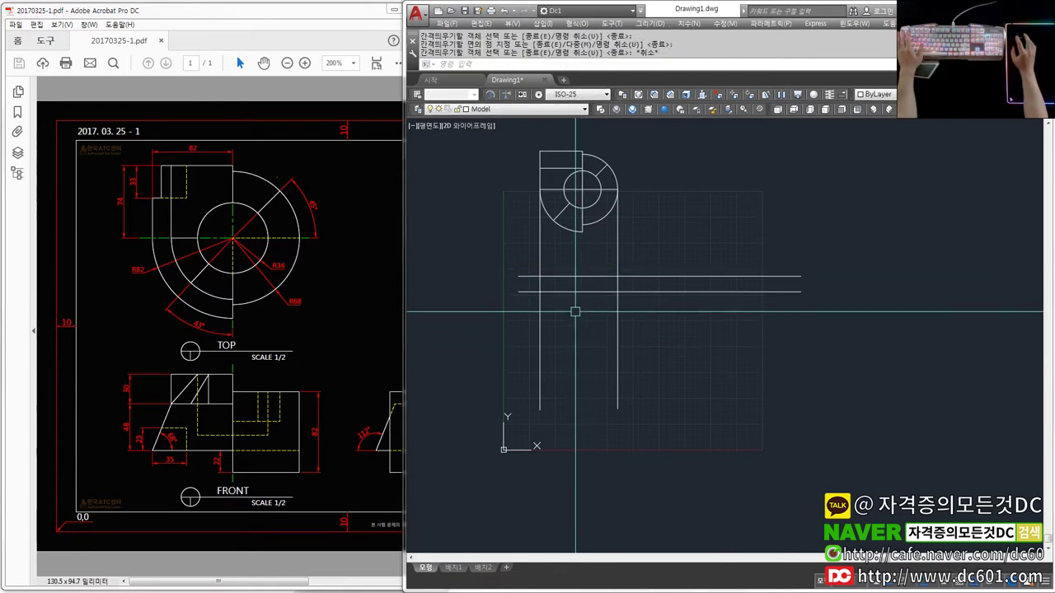
# - Offset the lower horizontal line upward, then undo the misplaced copy
pyautogui.write('o')
pyautogui.press('Return')
pyautogui.click(518, 291)
pyautogui.click(539, 264)
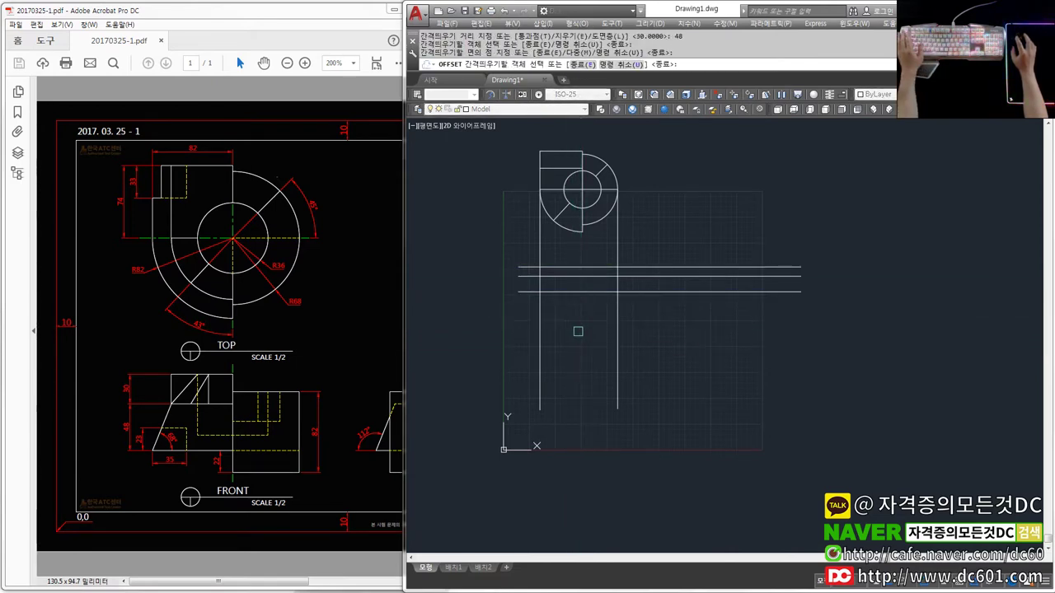
pyautogui.hotkey('ctrl', 'z')
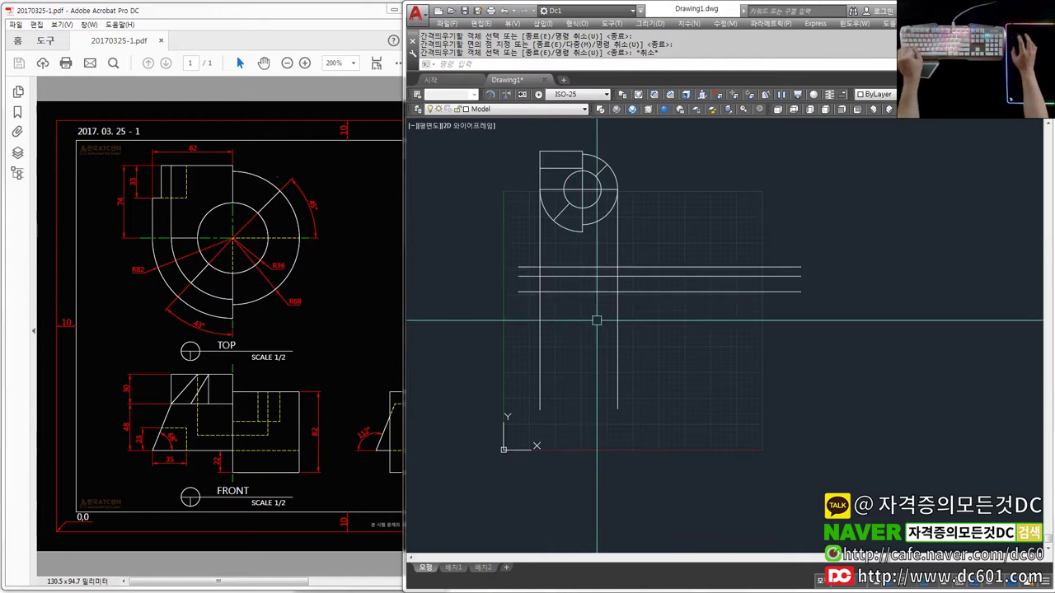
# - Offset a copy of the bottom horizontal line below it with a new distance
pyautogui.write('o')
pyautogui.press('Return')
pyautogui.write('48')
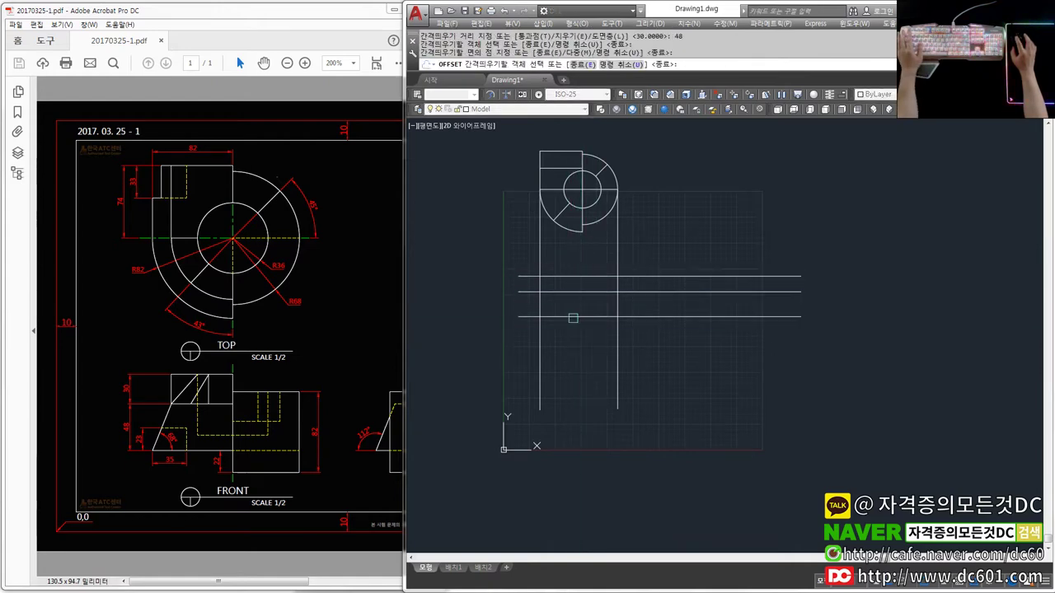
pyautogui.scroll(2, 573, 318)
pyautogui.press('Return')
pyautogui.press('Return')
pyautogui.write('2')
pyautogui.press('Return')
pyautogui.click(594, 324)
pyautogui.click(619, 379)
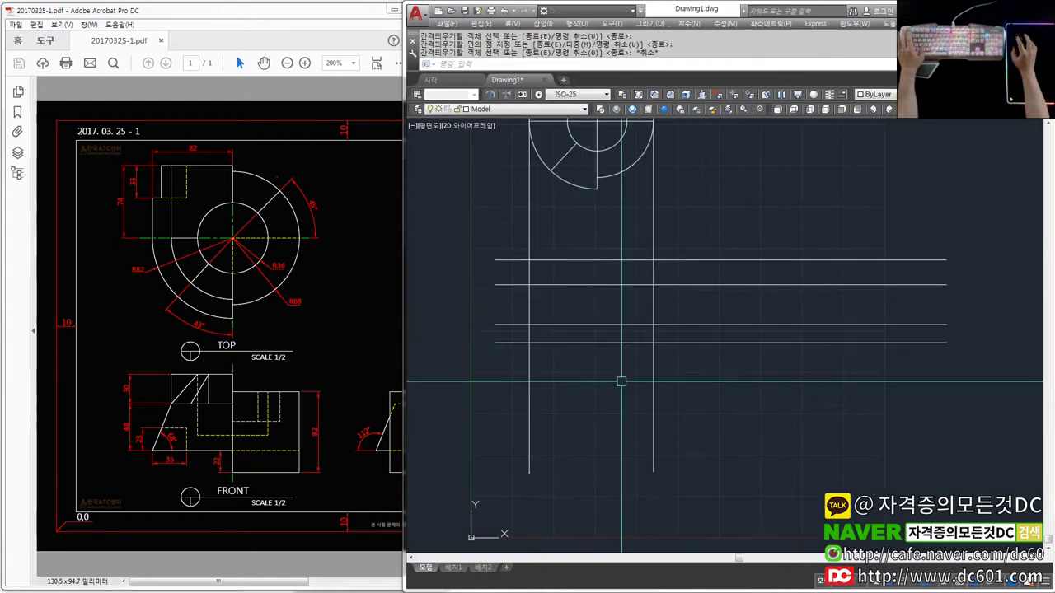
pyautogui.press('Escape')
pyautogui.scroll(-3, 619, 247)
# - Draw a horizontal line off the top view's edge and a 45° miter line through the corner
pyautogui.write('l')
pyautogui.press('Return')
pyautogui.click(577, 218)
pyautogui.click(855, 218)
pyautogui.press('Return')
pyautogui.press('Return')
pyautogui.click(577, 299)
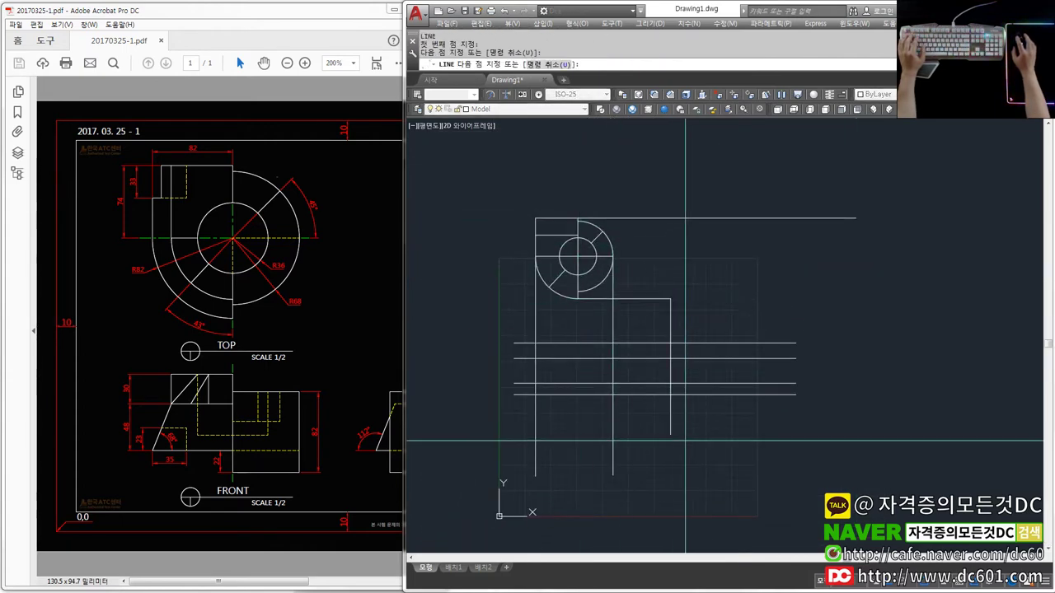
pyautogui.click(671, 299)
# - Trim away the middle part of the 45° miter line
pyautogui.write('tr')
pyautogui.press('Return')
pyautogui.press('Return')
pyautogui.click(647, 321)
pyautogui.press('Escape')
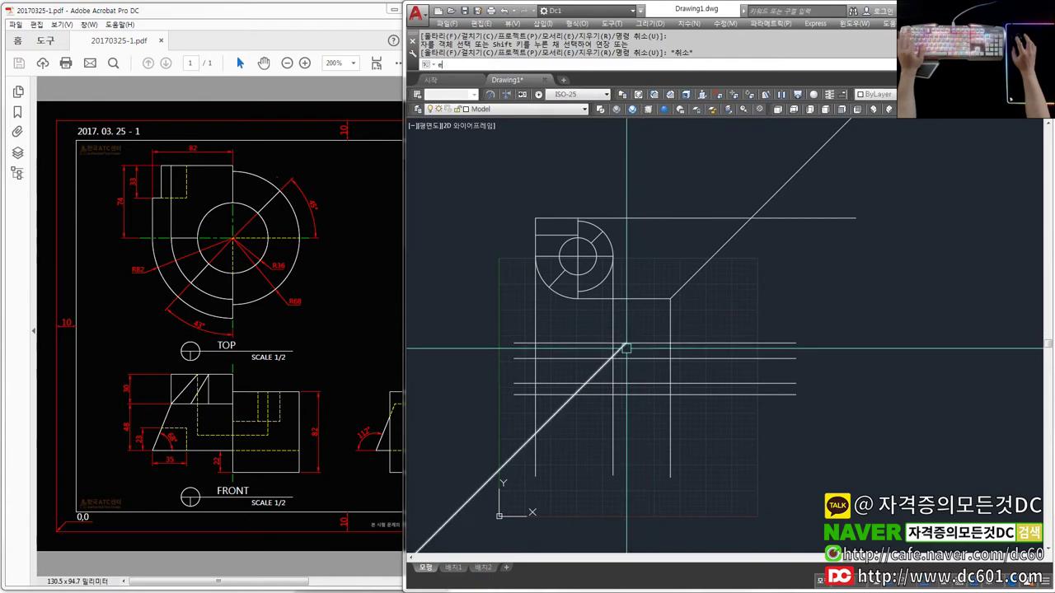
pyautogui.press('Return')
# - Start a vertical projection line at the miter intersection
pyautogui.write('l')
pyautogui.press('Return')
pyautogui.click(751, 219)
pyautogui.write('tr')
pyautogui.press('Return')
pyautogui.press('Return')
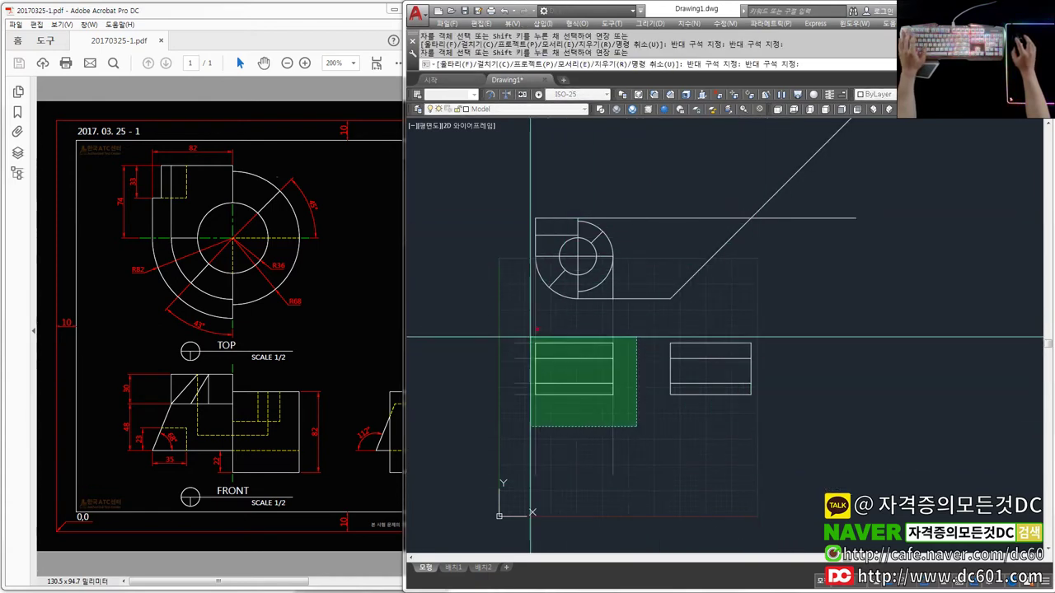
# - Trim the excess lines back to two rectangles and erase the leftover lines
pyautogui.moveTo(632, 423); pyautogui.dragTo(536, 341)
pyautogui.press('Escape')
pyautogui.click(657, 225)
pyautogui.press('Return')
# - Add vertical dividers below the circle centre and through the right rectangle, trimmed to both rectangles
pyautogui.write('e')
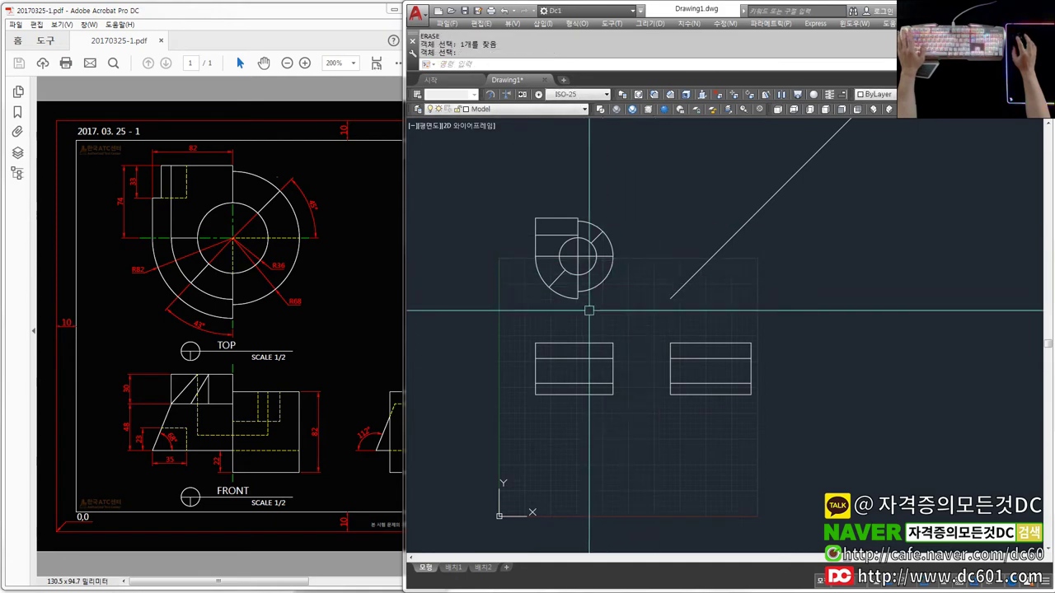
pyautogui.write('l')
pyautogui.press('Return')
pyautogui.click(577, 289)
pyautogui.click(577, 452)
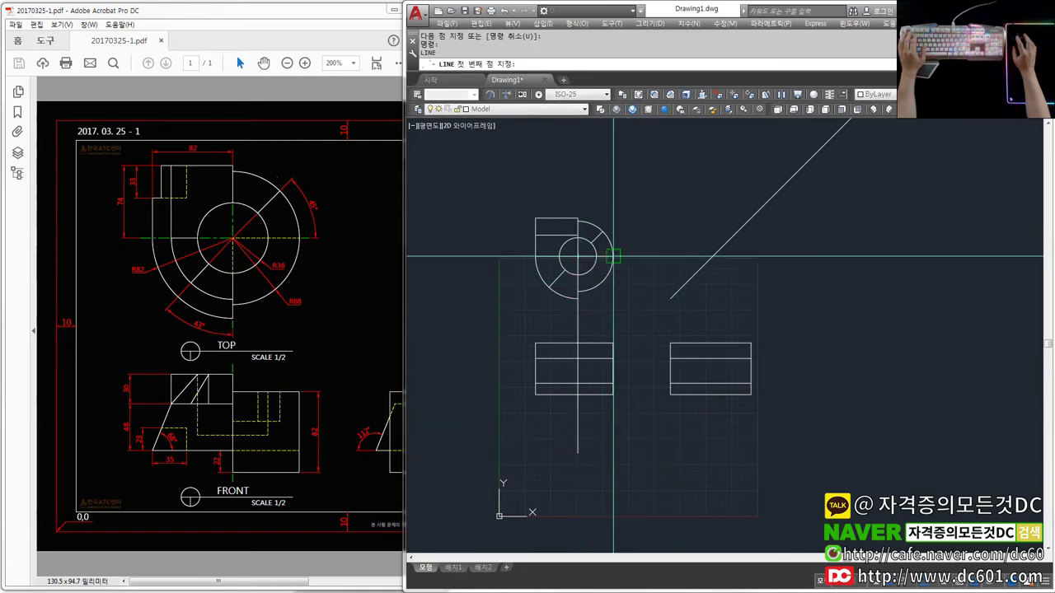
pyautogui.press('Return')
pyautogui.press('Return')
pyautogui.click(710, 257)
pyautogui.click(710, 424)
pyautogui.write('tr')
pyautogui.press('Return')
pyautogui.press('Return')
pyautogui.moveTo(772, 419); pyautogui.dragTo(683, 388)
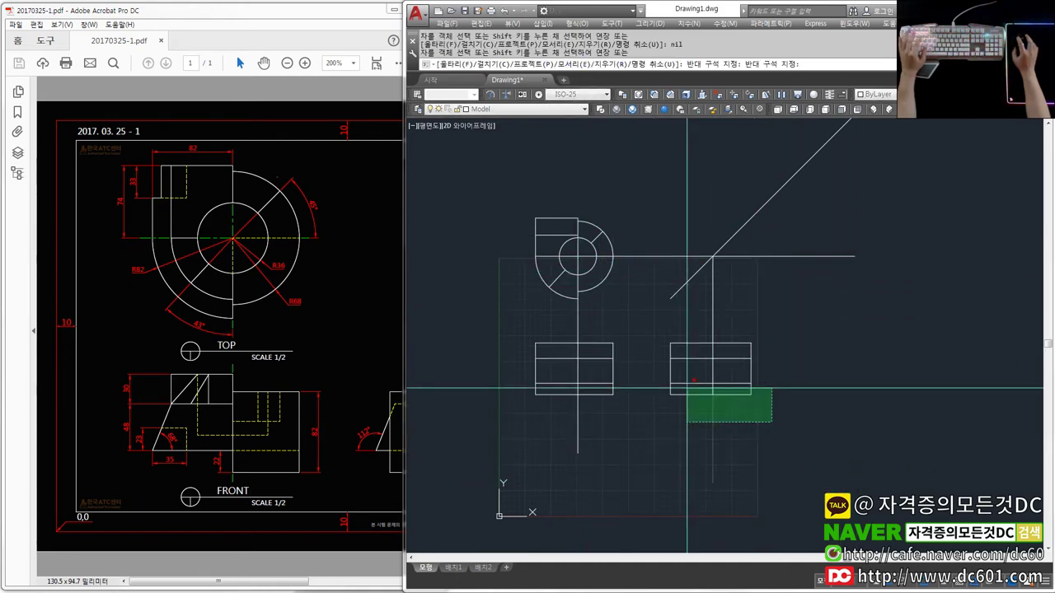
pyautogui.press('Escape')
# - Move all the views down into their new position and reframe the drawing
pyautogui.write('m')
pyautogui.click(827, 202)
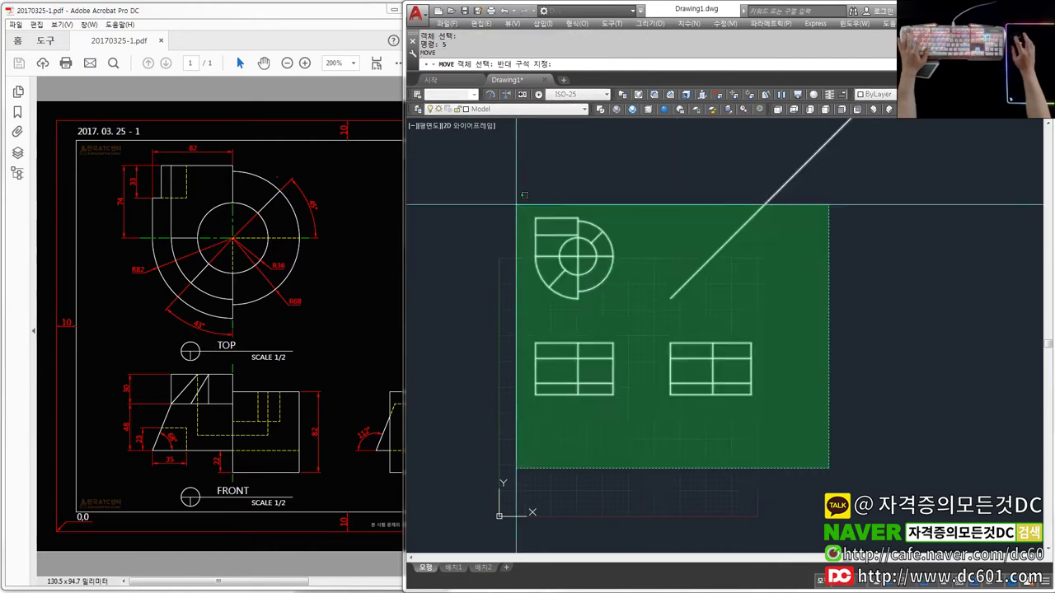
pyautogui.click(518, 423)
pyautogui.press('Return')
pyautogui.click(806, 272)
pyautogui.click(807, 327)
pyautogui.scroll(2, 608, 420)
pyautogui.moveTo(608, 423); pyautogui.dragTo(606, 394, button='middle')
pyautogui.moveTo(610, 358); pyautogui.dragTo(666, 326, button='middle')
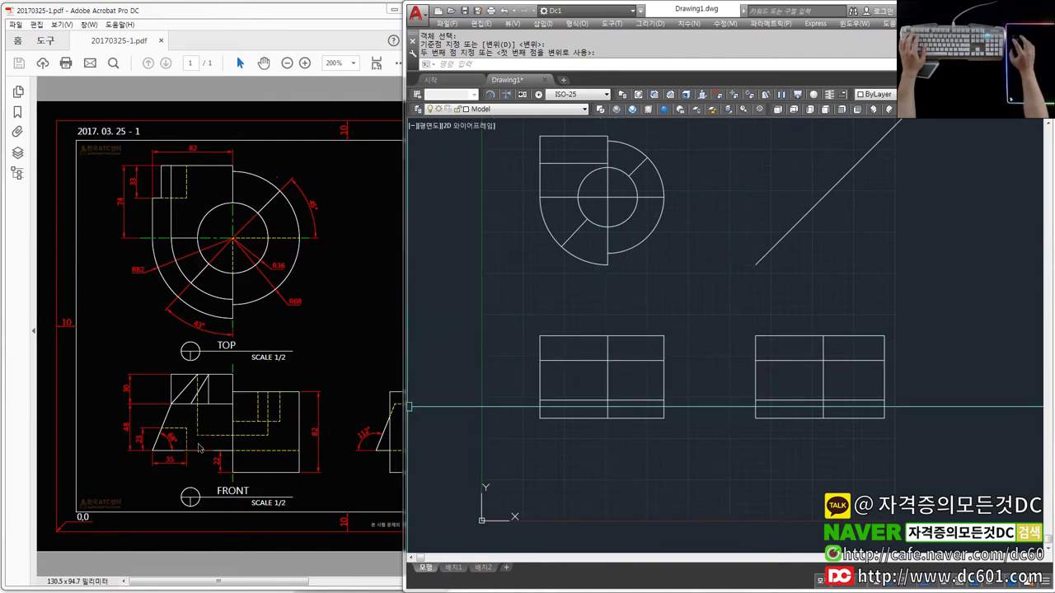
# - Place a 68° construction line through the front view's lower-left corner
pyautogui.click(653, 438)
pyautogui.press('Escape')
pyautogui.scroll(2, 572, 434)
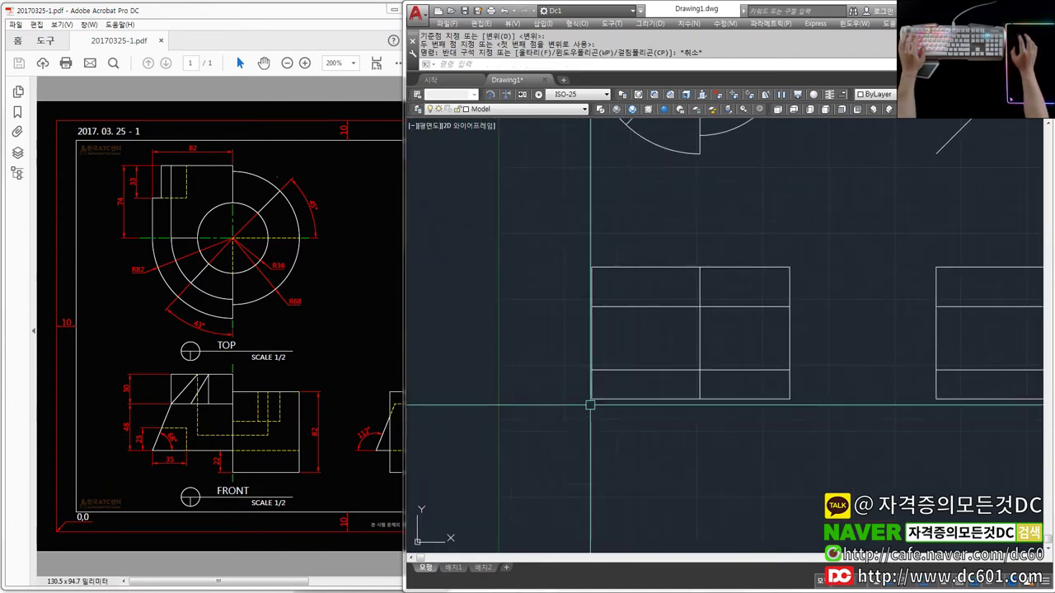
pyautogui.write('xl')
pyautogui.press('Return')
pyautogui.write('a')
pyautogui.press('Return')
pyautogui.write('8')
pyautogui.press('Return')
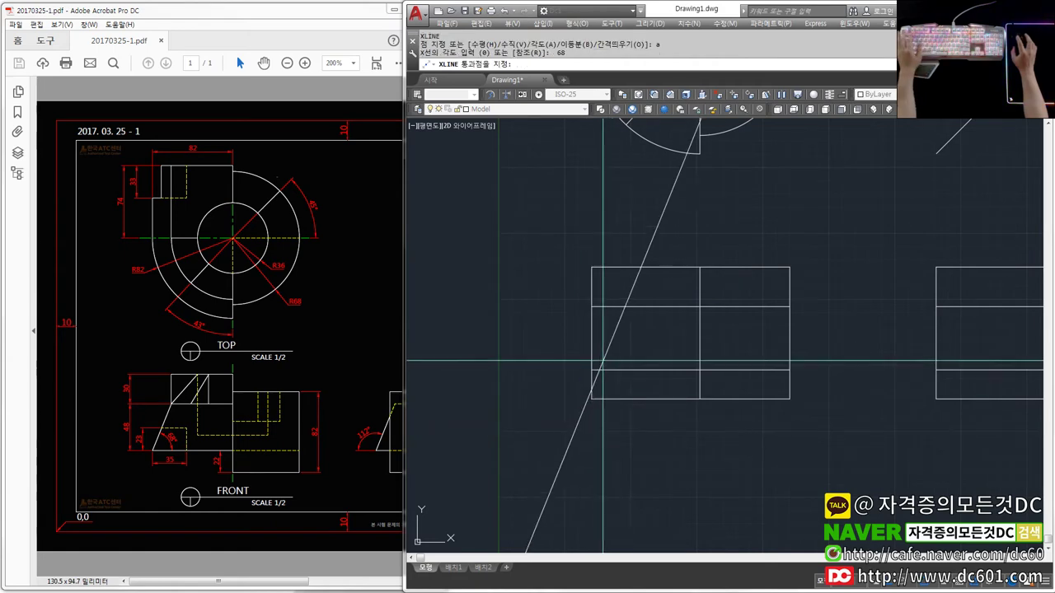
pyautogui.click(592, 370)
pyautogui.press('Escape')
# - Join the 68° line to the bottom edge and trim it at the top edge
pyautogui.press('Return')
pyautogui.click(597, 365)
pyautogui.click(617, 371)
pyautogui.click(631, 304)
pyautogui.press('Escape')
# - Begin an angle check on the slanted line, then cancel it
pyautogui.write('ee')
pyautogui.press('Return')
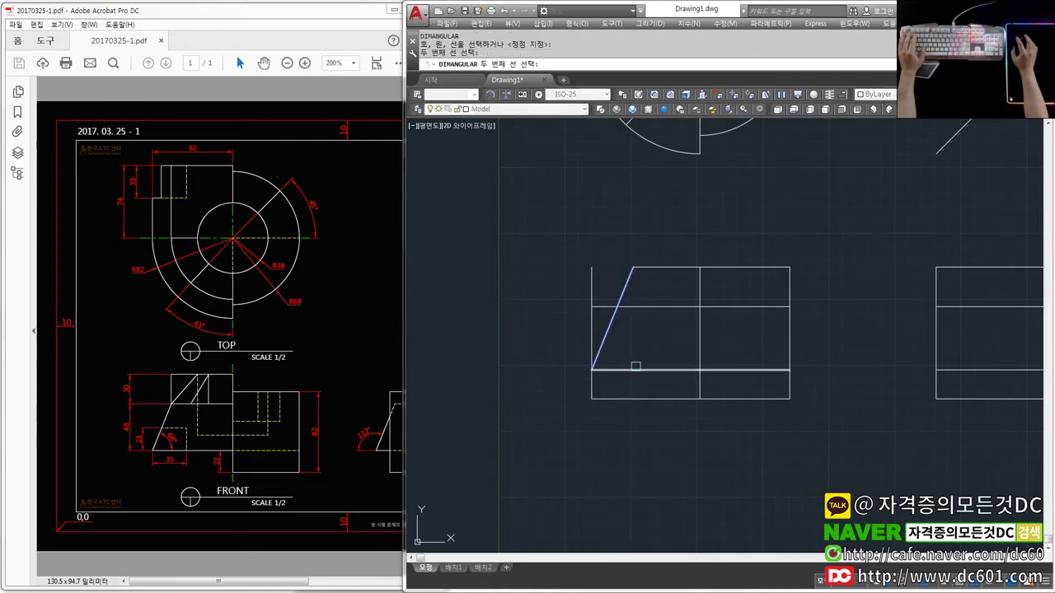
pyautogui.click(592, 370)
pyautogui.press('Escape')
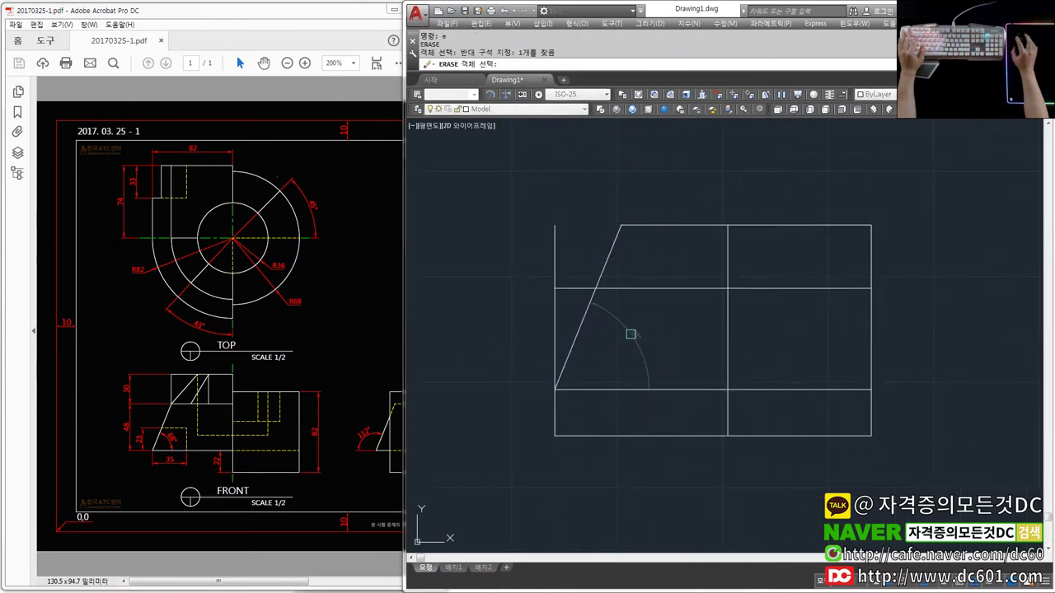
pyautogui.press('Escape')
# - Erase the bottom-left segment and short vertical left over from the square corner
pyautogui.scroll(1, 600, 375)
pyautogui.scroll(-1, 599, 382)
pyautogui.moveTo(638, 435); pyautogui.dragTo(581, 394)
pyautogui.write('e')
pyautogui.press('Return')
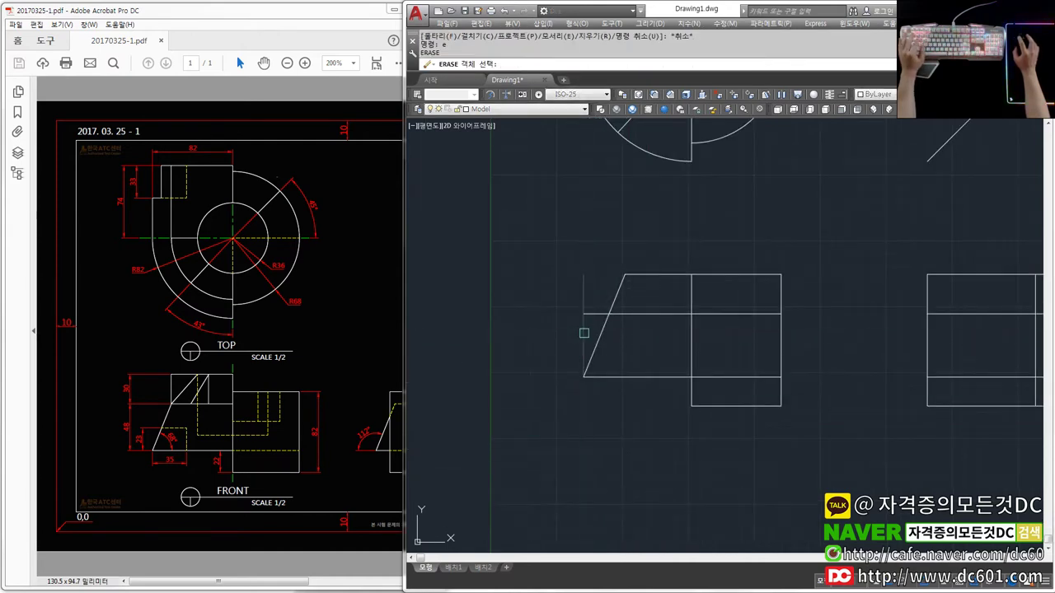
# - Offset the front view's bottom line upward and finish the notch's vertical line
pyautogui.scroll(2, 608, 353)
pyautogui.write('o')
pyautogui.press('Return')
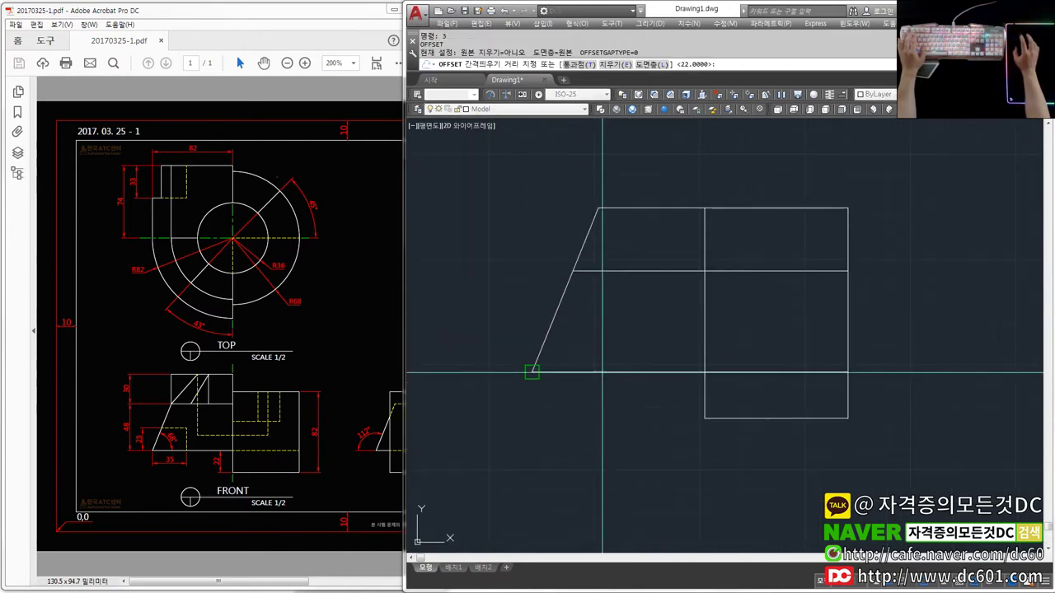
pyautogui.click(602, 370)
pyautogui.click(607, 329)
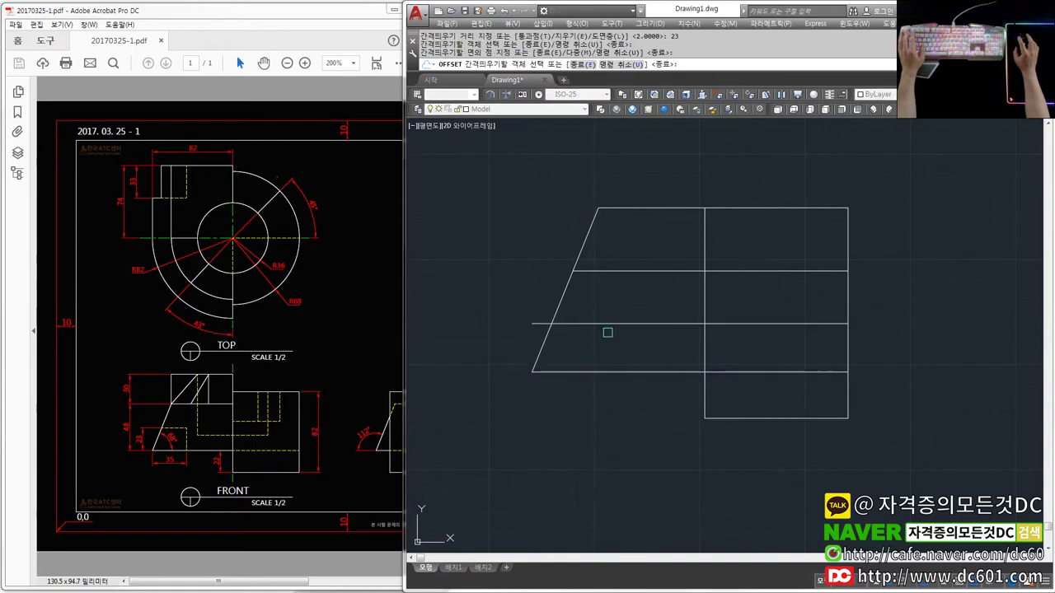
pyautogui.press('Escape')
pyautogui.click(532, 237)
pyautogui.press('Return')
# - Fillet the new horizontal and vertical lines into the notch's corner
pyautogui.write('o')
pyautogui.press('Return')
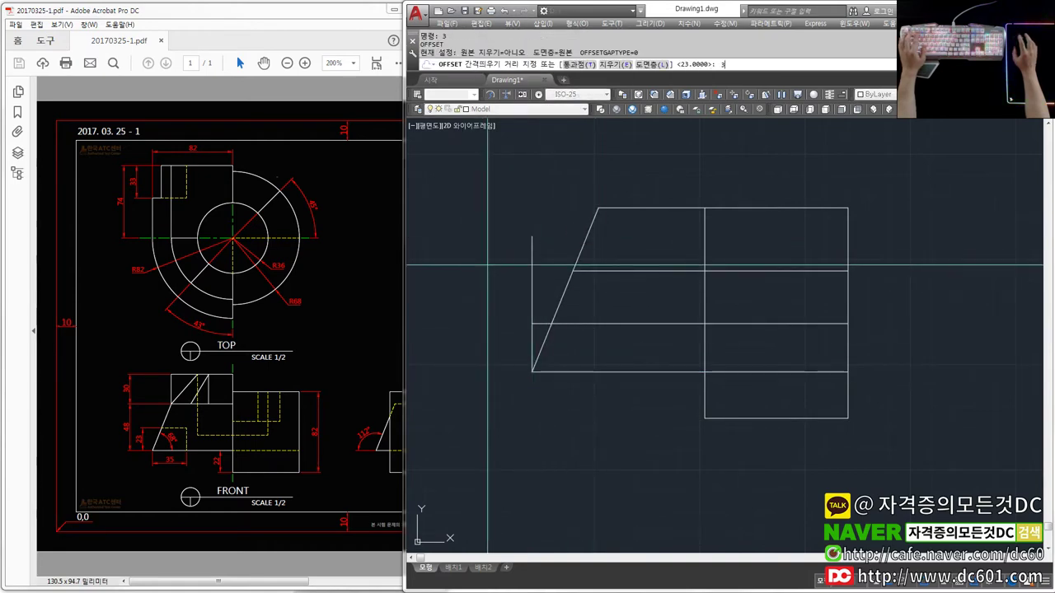
pyautogui.press('Escape')
pyautogui.write('f')
pyautogui.press('Return')
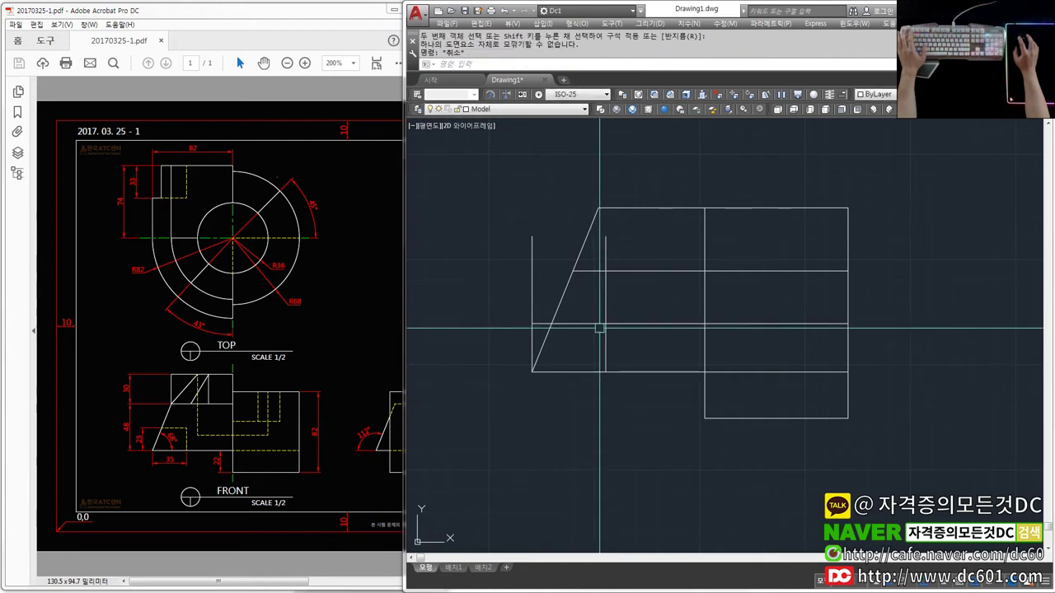
pyautogui.press('Escape')
pyautogui.press('Return')
pyautogui.click(588, 323)
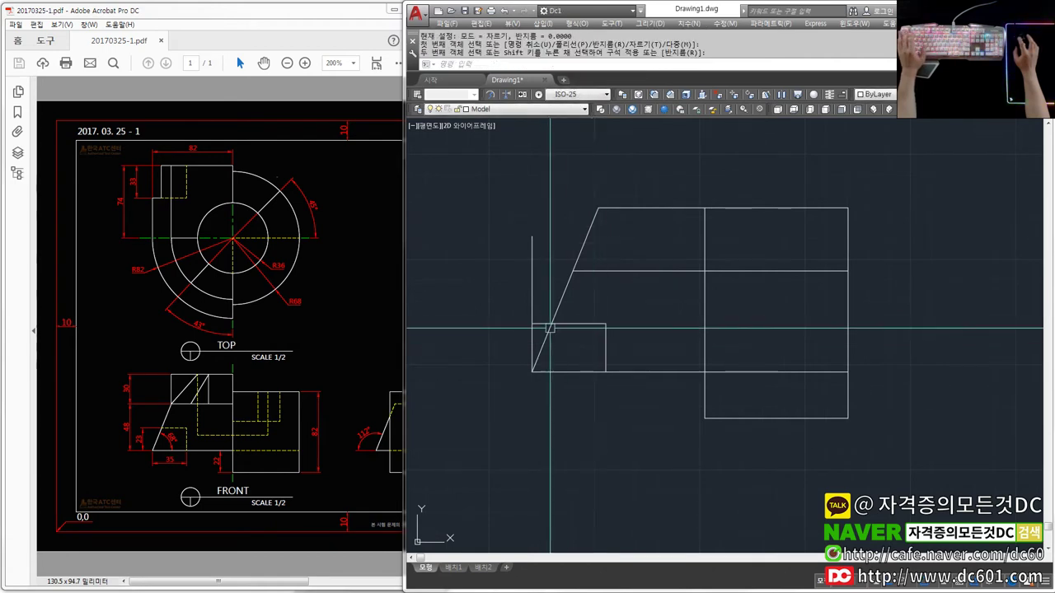
# - Trim the stub left of the slanted edge and erase the upper slanted segment
pyautogui.click(543, 323)
pyautogui.press('Escape')
pyautogui.write('e')
pyautogui.press('Return')
pyautogui.write('tr')
pyautogui.press('Return')
pyautogui.press('Escape')
pyautogui.scroll(-2, 569, 247)
pyautogui.press('Return')
pyautogui.click(574, 339)
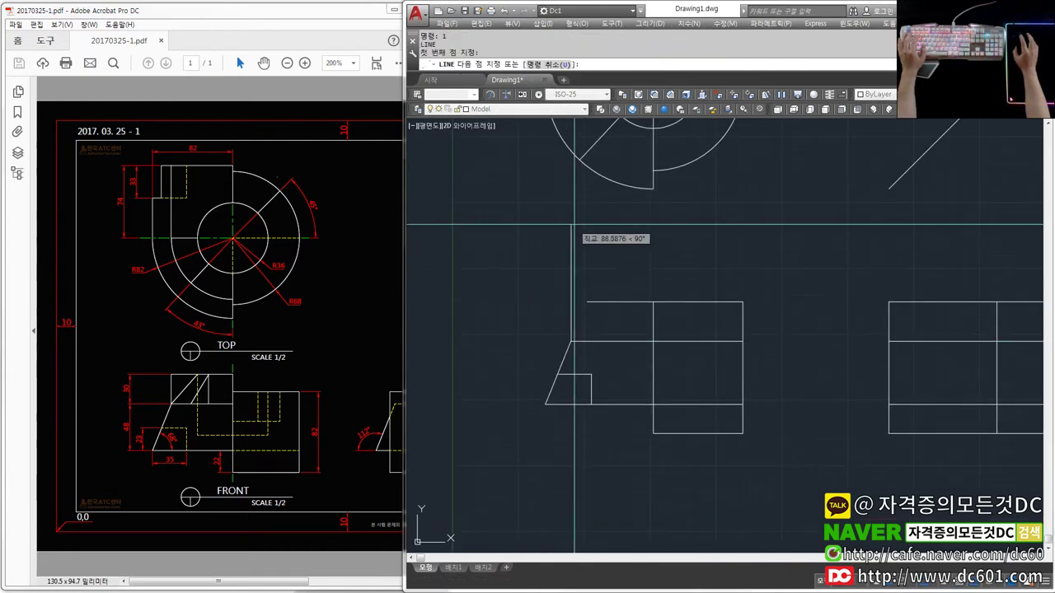
# - Finish the vertical line and place a horizontal construction line through the top view's circle centre
pyautogui.moveTo(577, 224); pyautogui.dragTo(579, 433, button='middle')
pyautogui.click(692, 165)
pyautogui.press('Return')
pyautogui.write('xl')
pyautogui.press('Return')
pyautogui.click(656, 288)
# - Draw a helper circle at the top view centre, then erase the extra circle
pyautogui.write('c')
pyautogui.press('Return')
pyautogui.click(656, 288)
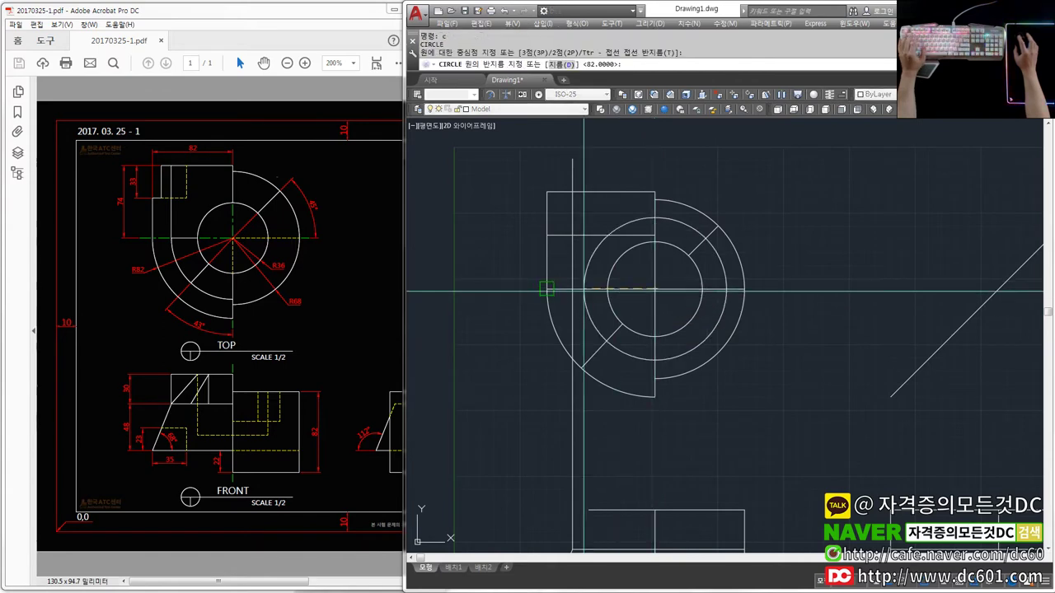
pyautogui.click(596, 230)
pyautogui.press('Escape')
pyautogui.write('e')
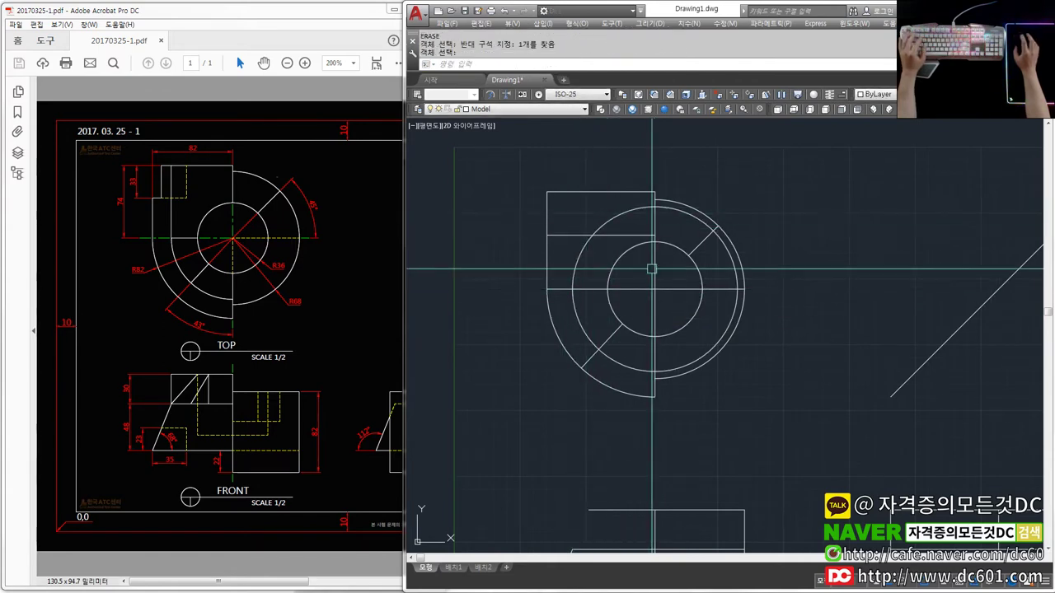
pyautogui.press('Return')
pyautogui.moveTo(652, 269); pyautogui.dragTo(642, 247, button='middle')
# - Trim an edge near the top view's lower arc
pyautogui.write('tr')
pyautogui.press('Return')
pyautogui.press('Return')
pyautogui.click(669, 338)
pyautogui.press('Escape')
pyautogui.write('e')
pyautogui.press('Escape')
# - Draw a vertical line above the inner arc of the top view
pyautogui.write('r')
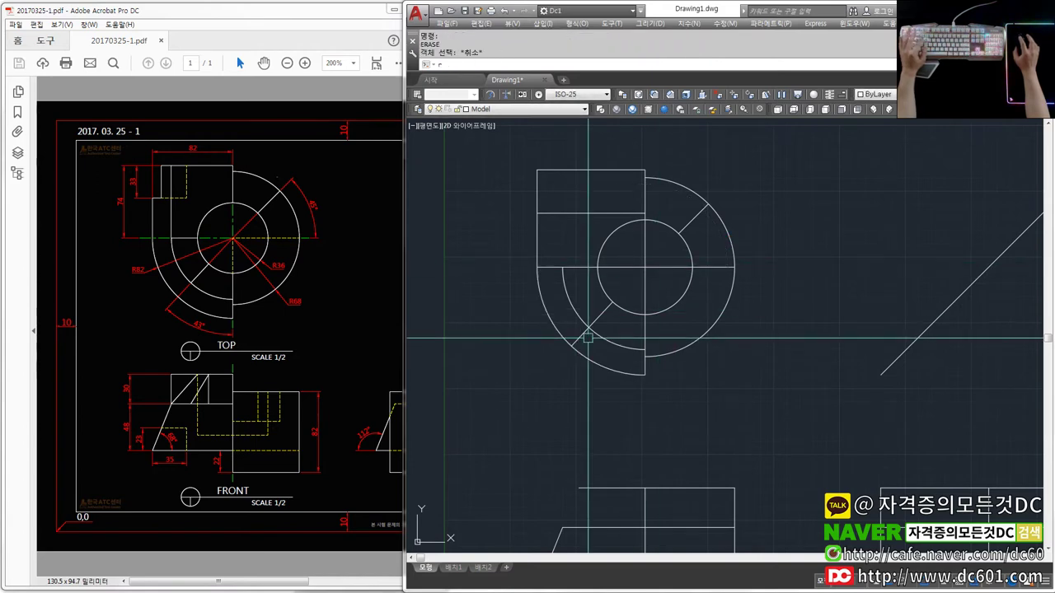
pyautogui.write('l')
pyautogui.press('Return')
pyautogui.moveTo(586, 338); pyautogui.dragTo(602, 365, button='middle')
pyautogui.click(580, 294)
pyautogui.click(577, 170)
pyautogui.press('Escape')
# - Project two vertical lines from the arc edges down into the front view
pyautogui.scroll(-1, 578, 171)
pyautogui.scroll(-1, 588, 342)
pyautogui.moveTo(589, 341); pyautogui.dragTo(577, 353, button='middle')
pyautogui.scroll(2, 575, 345)
pyautogui.scroll(-2, 575, 345)
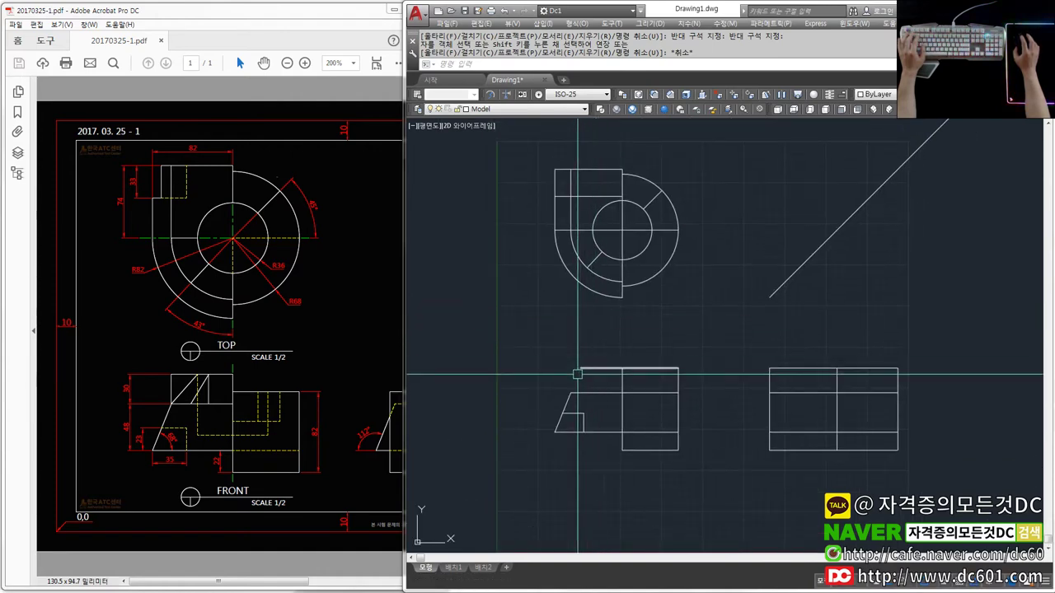
pyautogui.write('l')
pyautogui.press('Return')
pyautogui.click(587, 265)
pyautogui.click(659, 502)
pyautogui.press('Return')
pyautogui.click(705, 482)
pyautogui.press('Return')
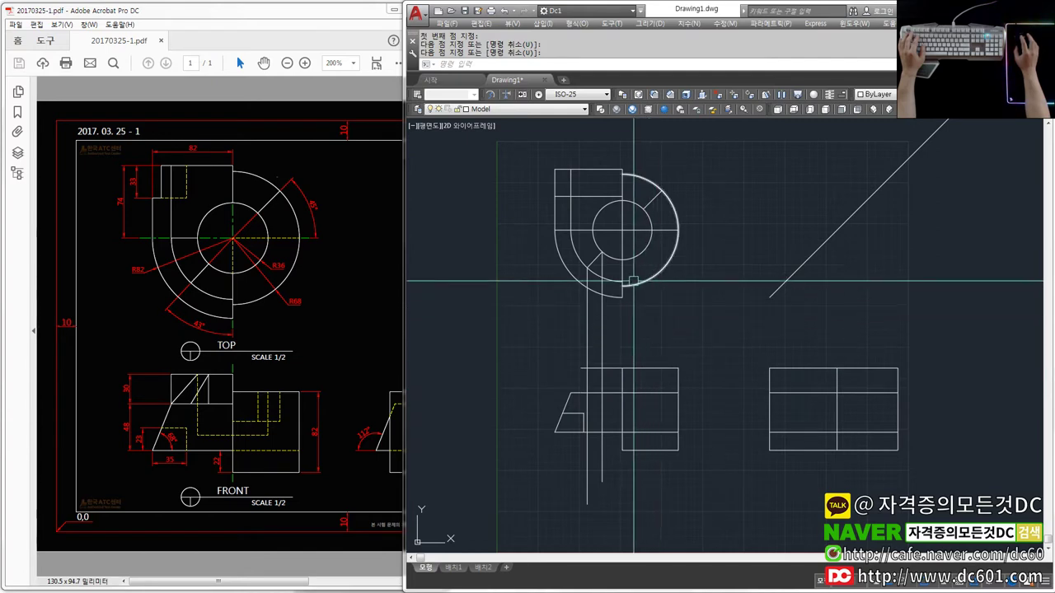
# - Draw a vertical line from below the arc down into the front view
pyautogui.press('Return')
pyautogui.click(594, 257)
pyautogui.click(702, 498)
pyautogui.press('Return')
pyautogui.scroll(2, 583, 377)
pyautogui.scroll(1, 593, 391)
pyautogui.scroll(1, 577, 391)
# - Draw the second slanted edge from the front view's lower left up to the top edge
pyautogui.press('Return')
pyautogui.click(544, 384)
pyautogui.press('Return')
pyautogui.press('Return')
pyautogui.click(586, 384)
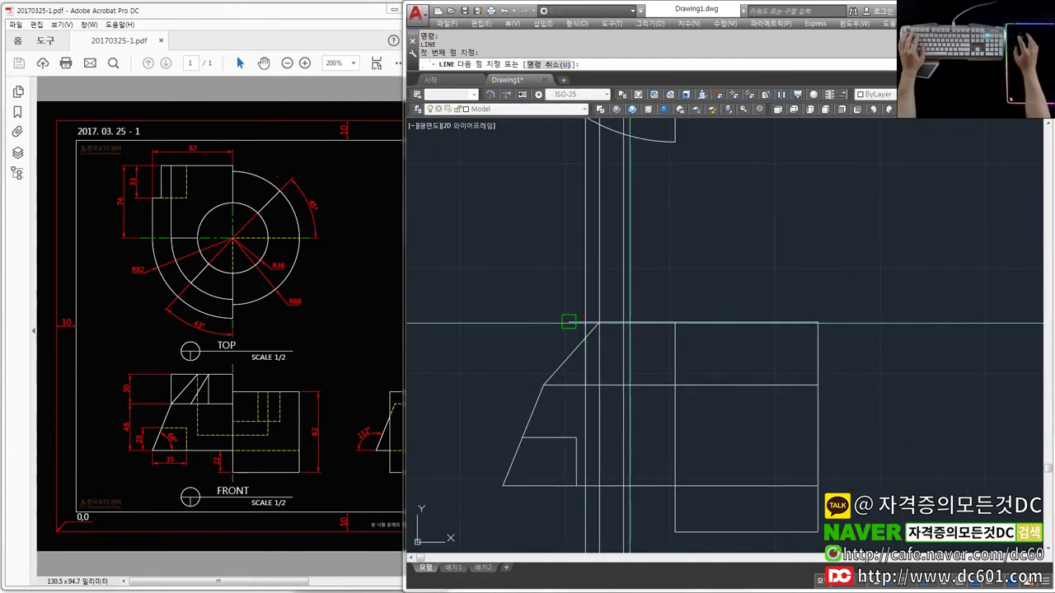
pyautogui.click(624, 322)
pyautogui.press('Return')
# - Erase the three construction lines with a selection window
pyautogui.moveTo(648, 337); pyautogui.dragTo(642, 324, button='middle')
pyautogui.write('e')
pyautogui.press('Return')
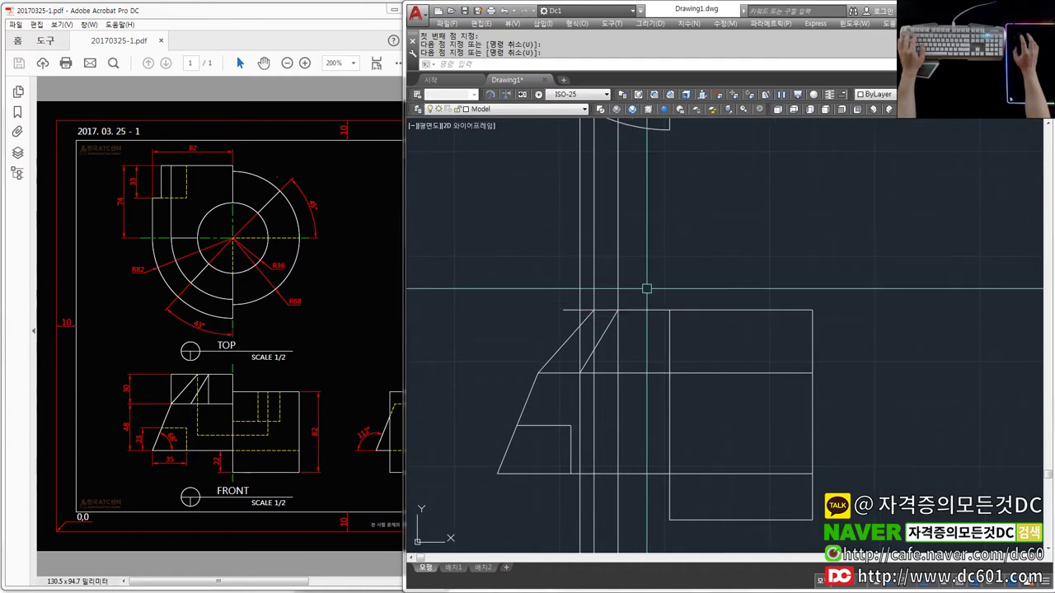
pyautogui.click(664, 278)
pyautogui.click(535, 236)
pyautogui.press('Return')
# - Draw a vertical line at the upper left and fillet it to the extended top line
pyautogui.write('l')
pyautogui.press('Return')
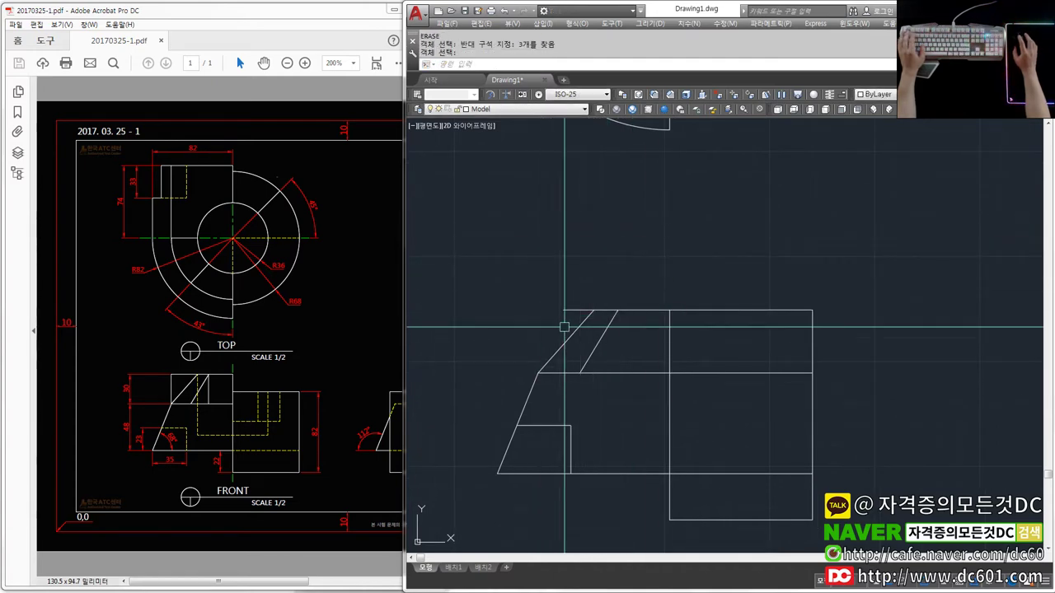
pyautogui.click(538, 372)
pyautogui.click(537, 251)
pyautogui.press('Escape')
pyautogui.click(537, 339)
pyautogui.click(577, 310)
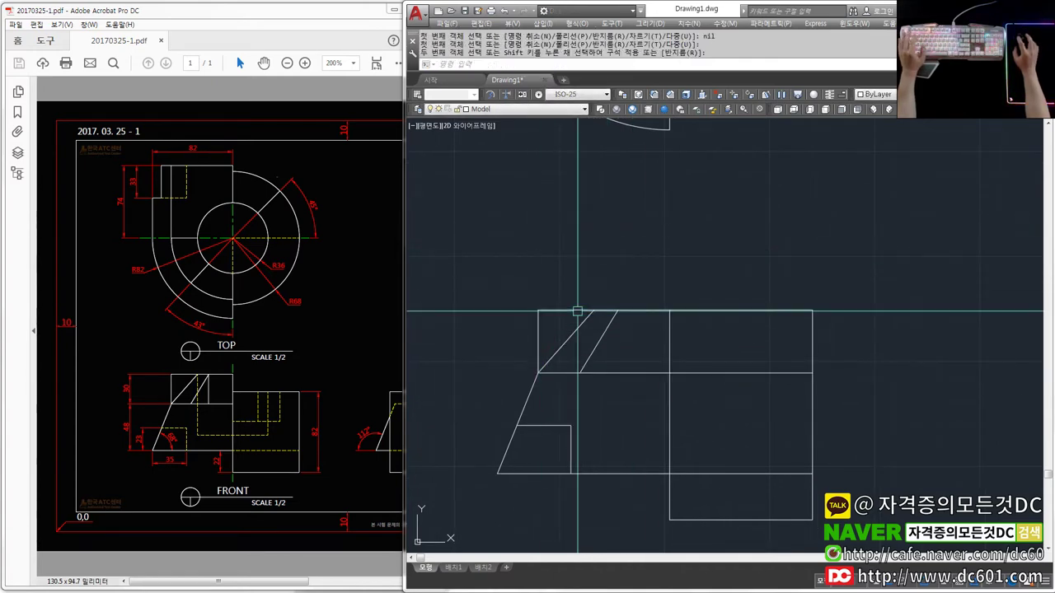
pyautogui.moveTo(577, 310); pyautogui.dragTo(581, 274, button='middle')
# - Draw another short vertical edge in the front view's upper band
pyautogui.write('l')
pyautogui.press('Return')
pyautogui.click(597, 274)
pyautogui.click(621, 274)
pyautogui.click(620, 370)
pyautogui.press('Escape')
pyautogui.write('tr')
pyautogui.press('Return')
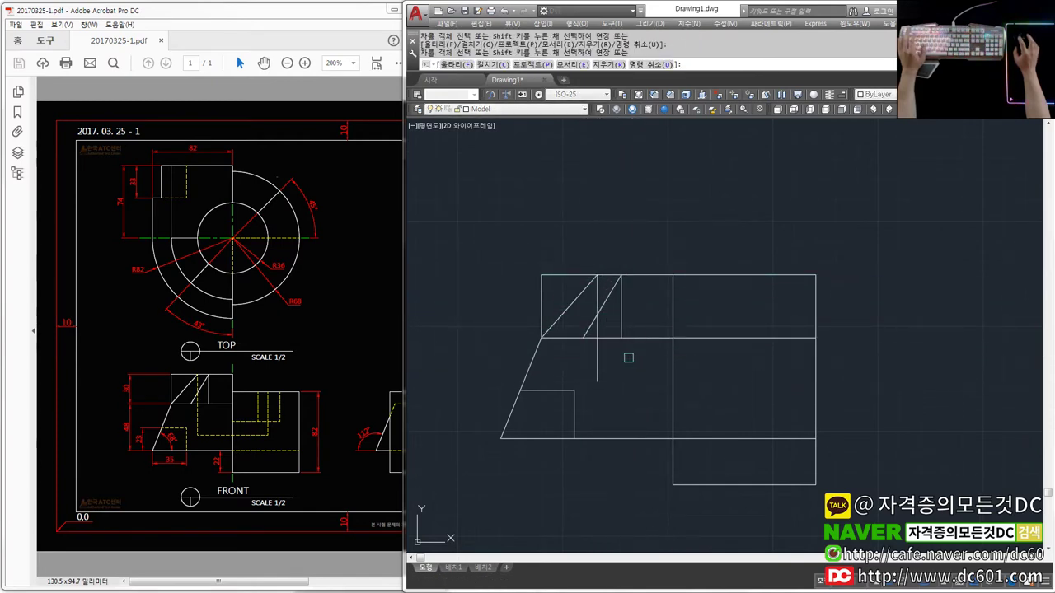
pyautogui.scroll(-3, 624, 358)
pyautogui.press('Escape')
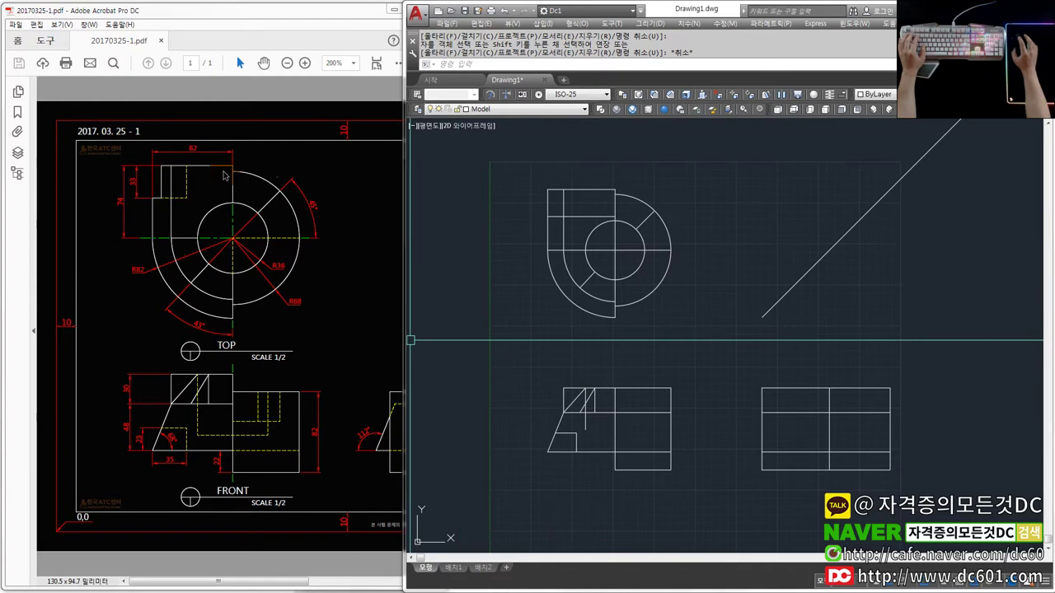
# - Project a vertical line from the front view up into the top view
pyautogui.moveTo(581, 339); pyautogui.dragTo(582, 360, button='middle')
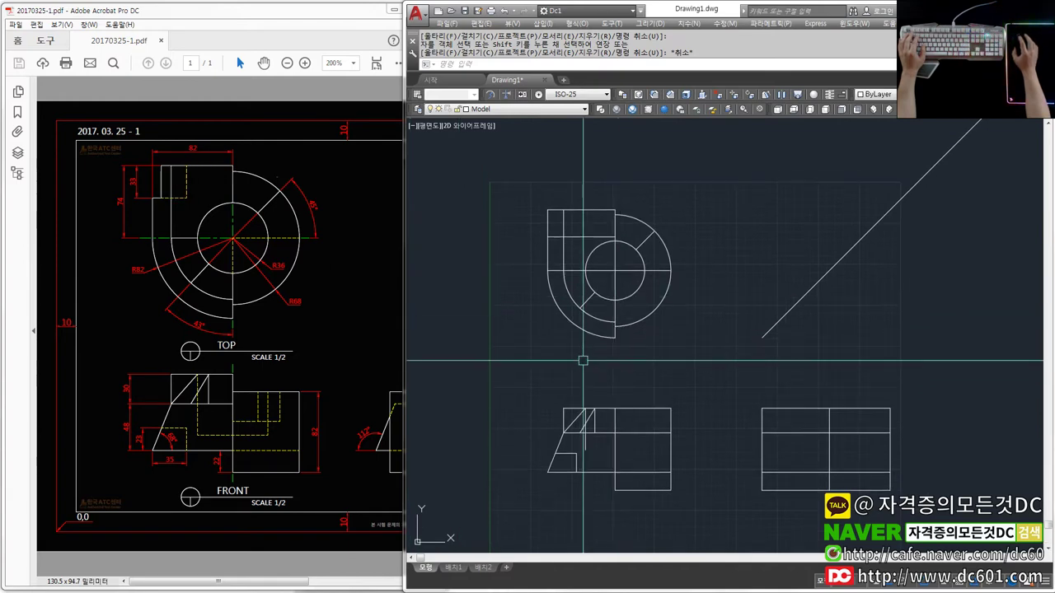
pyautogui.write('l')
pyautogui.press('Return')
pyautogui.click(555, 449)
pyautogui.click(555, 179)
pyautogui.press('Return')
# - Fillet the projected vertical line into the top view's horizontal line
pyautogui.press('Return')
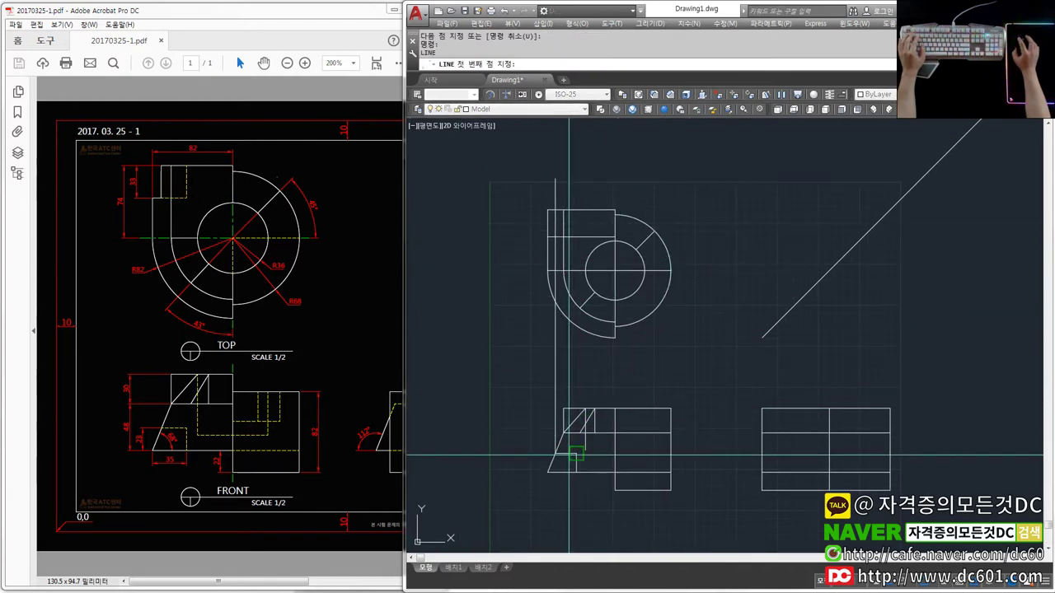
pyautogui.press('Escape')
pyautogui.scroll(2, 555, 227)
pyautogui.scroll(2, 555, 228)
pyautogui.write('f')
pyautogui.press('Return')
pyautogui.click(598, 246)
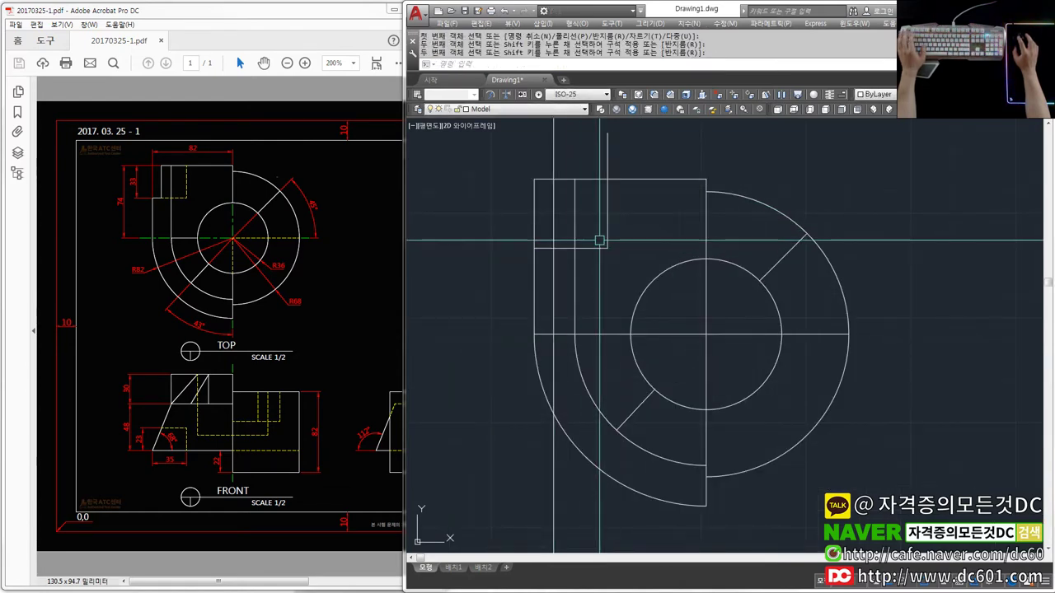
# - Trim away the left strip of the top view's upper-left rectangle
pyautogui.scroll(-2, 600, 235)
pyautogui.write('tr')
pyautogui.press('Return')
pyautogui.press('Return')
pyautogui.click(560, 221)
pyautogui.press('Escape')
# - Erase the short left vertical line and bring the reference PDF forward
pyautogui.write('e')
pyautogui.press('Return')
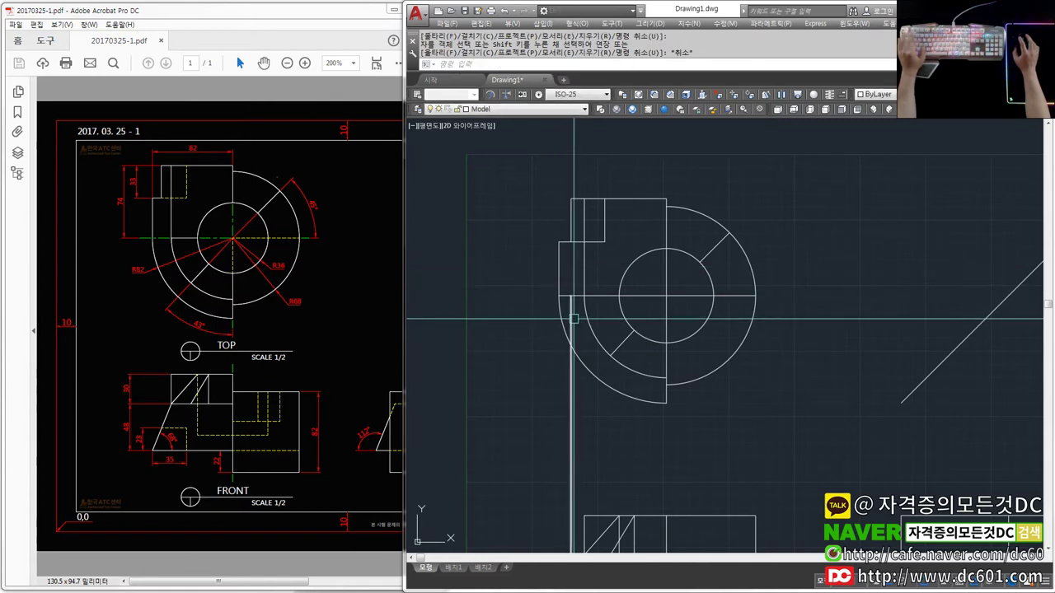
pyautogui.moveTo(566, 251); pyautogui.dragTo(564, 236, button='middle')
pyautogui.click(564, 236)
pyautogui.moveTo(601, 266); pyautogui.dragTo(555, 231, button='middle')
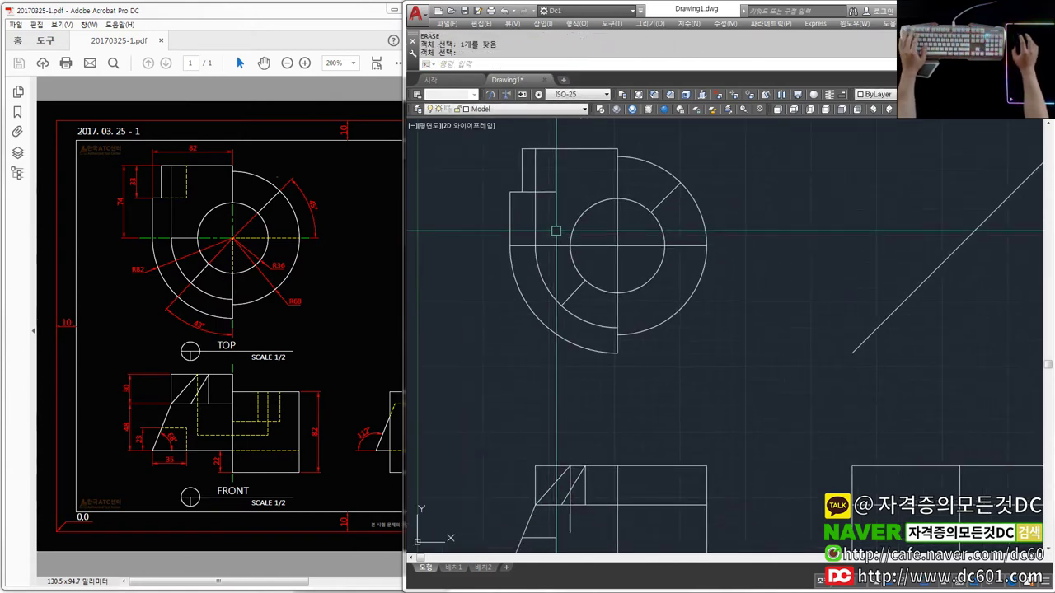
pyautogui.scroll(-3, 542, 363)
pyautogui.scroll(3, 581, 368)
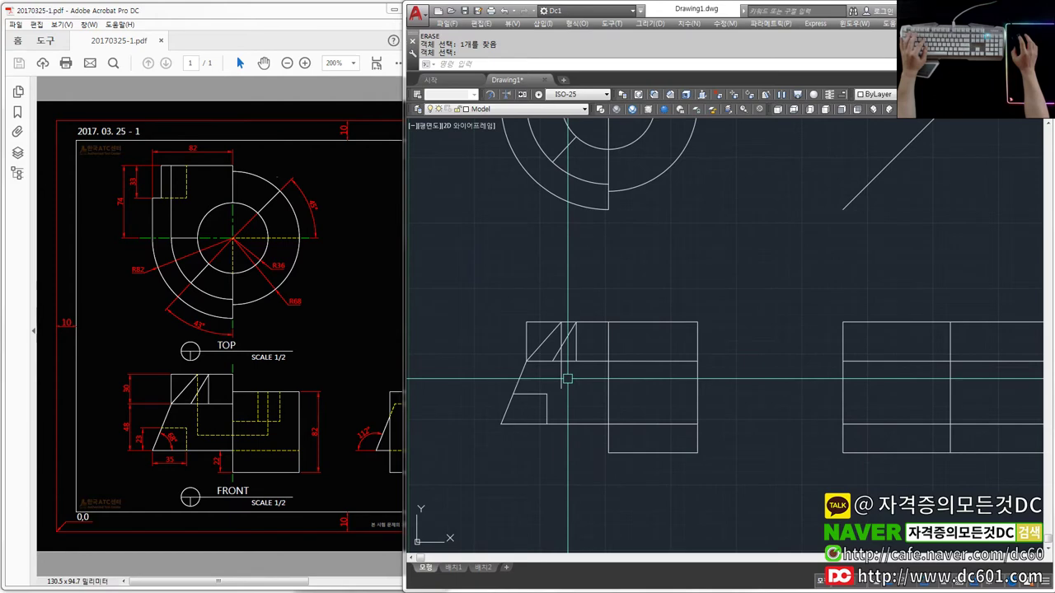
pyautogui.scroll(-2, 566, 380)
pyautogui.click(284, 427)
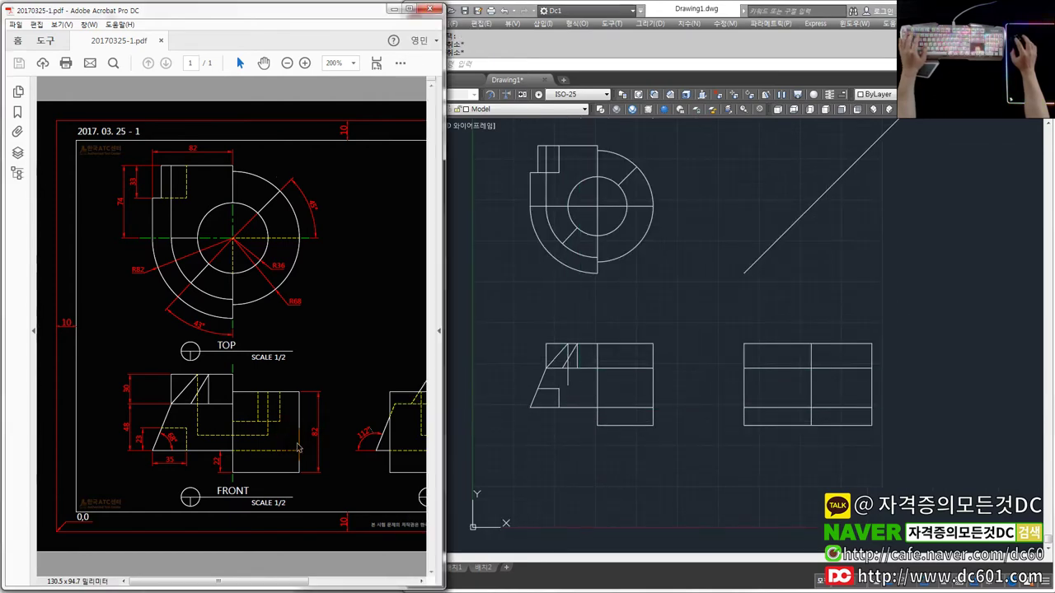
# - Check the RIGHT view in the reference PDF and return to the drawing
pyautogui.moveTo(248, 585); pyautogui.dragTo(333, 583)
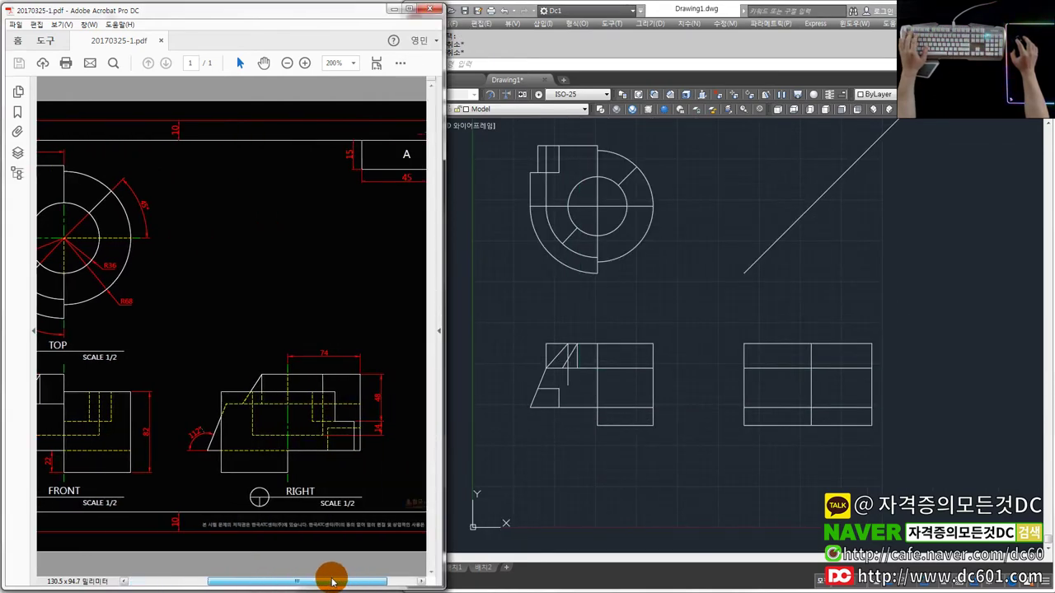
pyautogui.click(613, 399)
pyautogui.scroll(2, 617, 384)
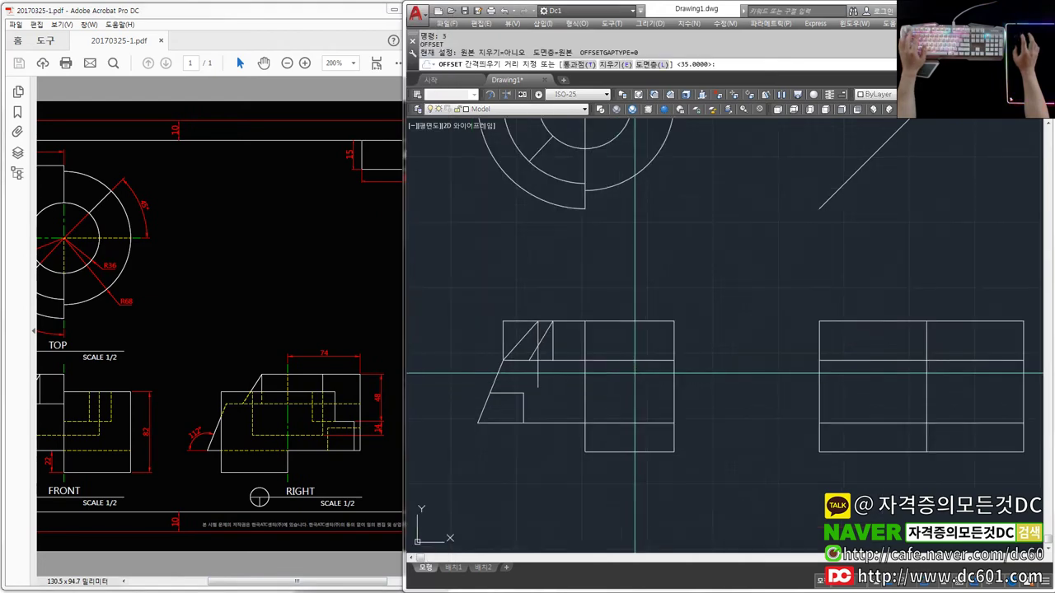
# - Offset the front view's top edge downward by 48 to add internal edge lines
pyautogui.write('o')
pyautogui.press('Return')
pyautogui.write('48')
pyautogui.press('Return')
pyautogui.click(674, 320)
pyautogui.click(674, 384)
pyautogui.press('Return')
pyautogui.press('Return')
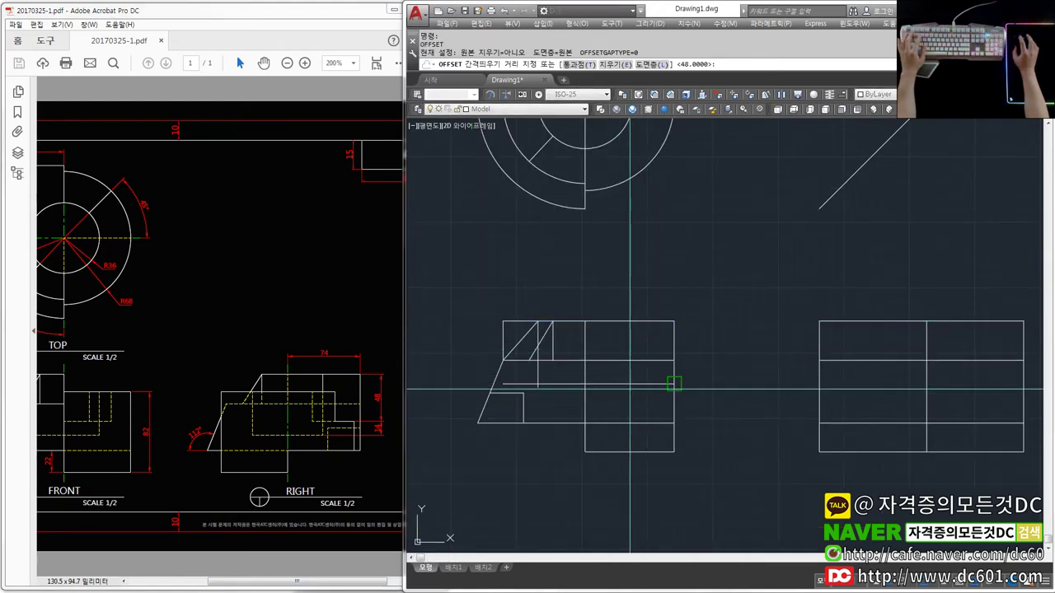
pyautogui.click(631, 397)
pyautogui.press('Escape')
pyautogui.moveTo(296, 582); pyautogui.dragTo(254, 582)
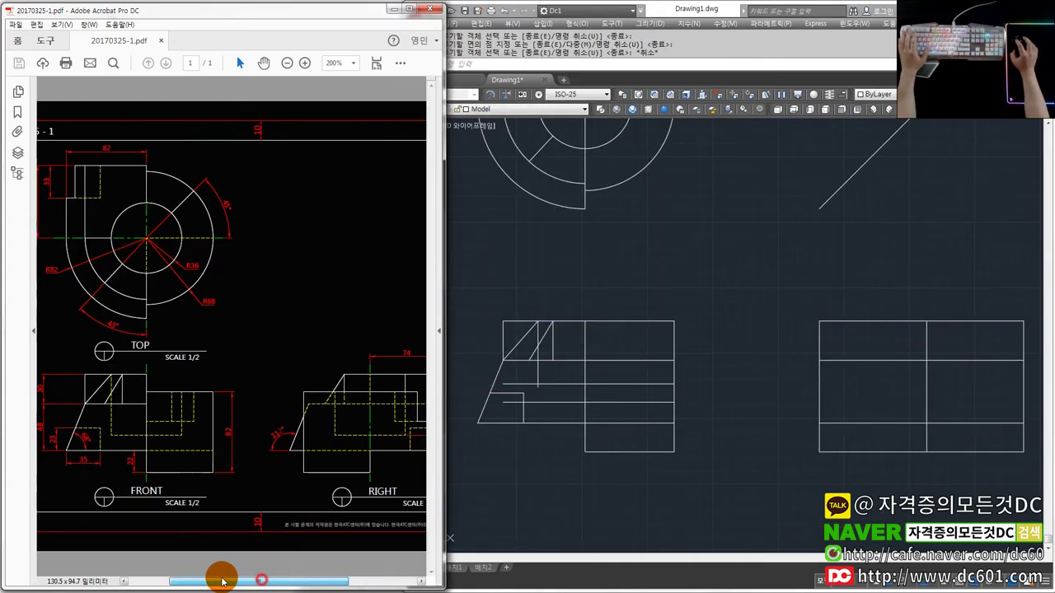
# - Fillet the vertical and horizontal lines into a closed corner in the front view
pyautogui.click(626, 428)
pyautogui.moveTo(625, 429); pyautogui.dragTo(638, 422, button='middle')
pyautogui.write('f')
pyautogui.press('Return')
pyautogui.click(550, 371)
pyautogui.click(585, 396)
pyautogui.press('Escape')
# - Trim the short leftover segments in the middle block
pyautogui.write('tr')
pyautogui.press('Return')
pyautogui.press('Return')
pyautogui.click(574, 370)
pyautogui.press('Escape')
# - Draw two vertical lines through the front view's right block
pyautogui.moveTo(686, 391); pyautogui.dragTo(673, 412, button='middle')
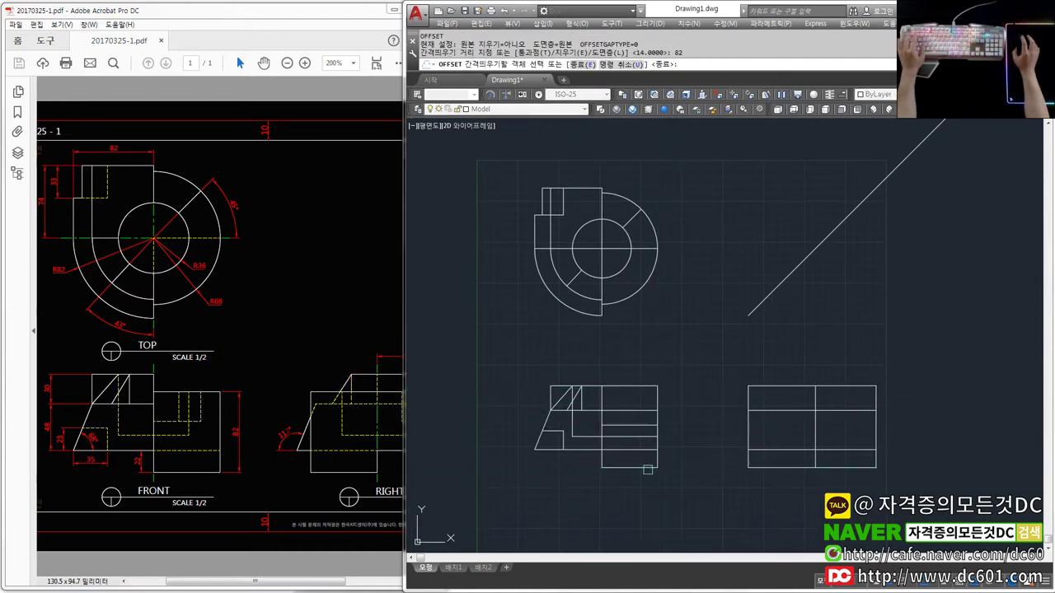
pyautogui.scroll(2, 651, 396)
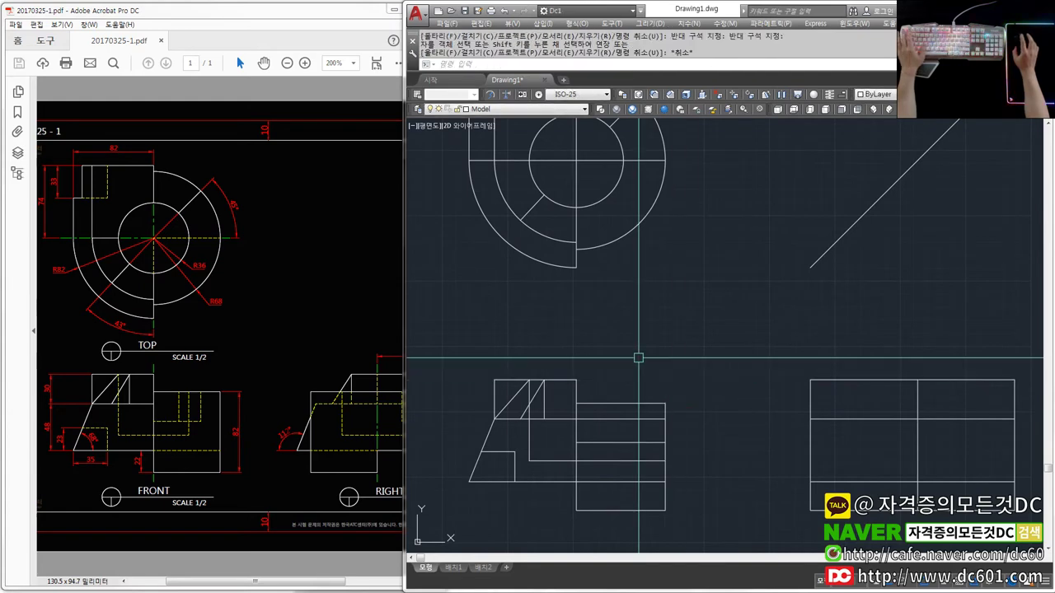
pyautogui.scroll(-2, 640, 358)
pyautogui.moveTo(641, 334); pyautogui.dragTo(644, 318, button='middle')
pyautogui.write('l')
pyautogui.press('Return')
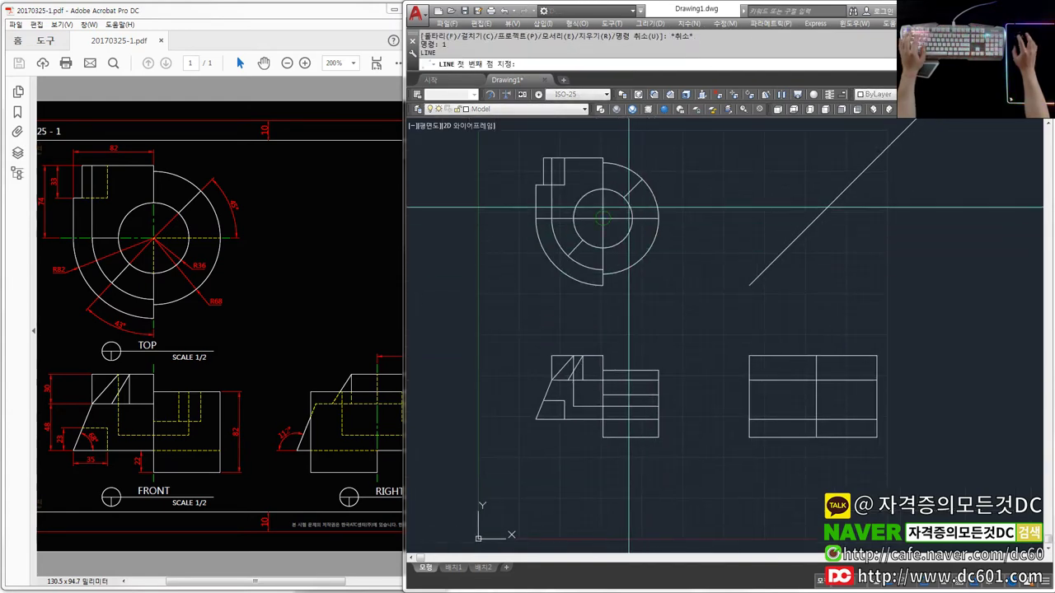
pyautogui.click(623, 468)
pyautogui.click(638, 184)
pyautogui.press('Return')
# - Fillet the offset lines into the stepped corners of the right block
pyautogui.press('Return')
pyautogui.click(642, 219)
pyautogui.click(643, 506)
pyautogui.press('Escape')
pyautogui.scroll(4, 581, 381)
pyautogui.moveTo(581, 381); pyautogui.dragTo(528, 372, button='middle')
pyautogui.write('f')
pyautogui.press('Return')
pyautogui.press('Escape')
pyautogui.press('Return')
pyautogui.click(560, 372)
pyautogui.click(579, 362)
pyautogui.press('Return')
pyautogui.click(595, 344)
pyautogui.click(608, 327)
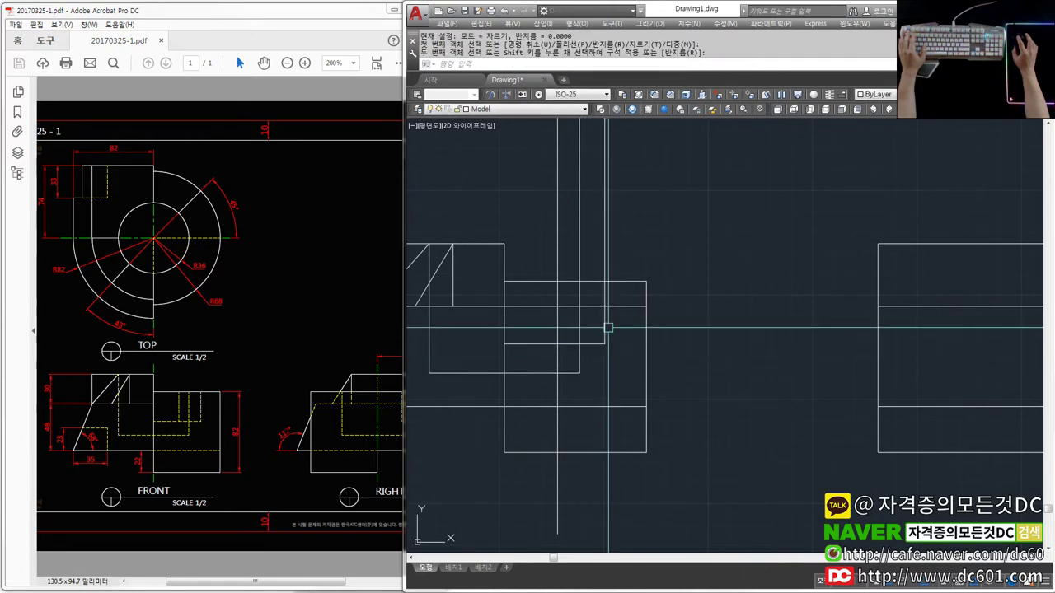
pyautogui.press('Escape')
# - Erase the extra horizontal line in the right block
pyautogui.write('e')
pyautogui.press('Return')
pyautogui.click(613, 307)
pyautogui.press('Return')
# - Trim the protruding vertical line ends and the lower leftover line
pyautogui.write('tr')
pyautogui.press('Return')
pyautogui.press('Return')
pyautogui.click(557, 387)
pyautogui.click(627, 219)
pyautogui.click(537, 248)
pyautogui.press('Escape')
# - Zoom out to all three views and compare with the reference PDF
pyautogui.scroll(-3, 604, 279)
pyautogui.moveTo(657, 276)
pyautogui.mouseDown(button='middle')
pyautogui.moveTo(630, 311)
pyautogui.moveTo(646, 350)
pyautogui.mouseUp(button='middle')
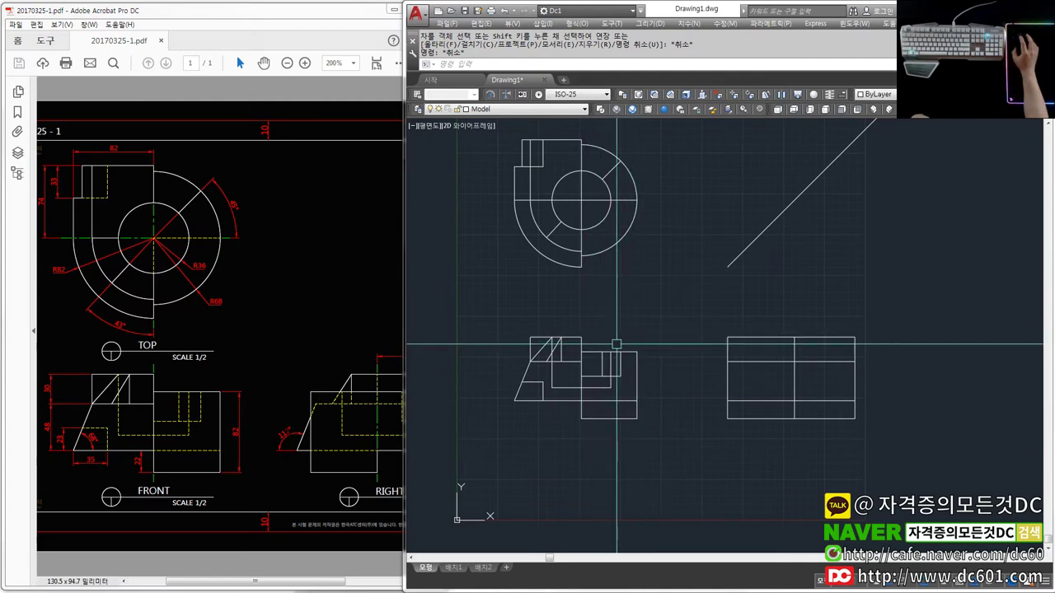
pyautogui.click(385, 397)
pyautogui.moveTo(268, 585); pyautogui.dragTo(324, 585)
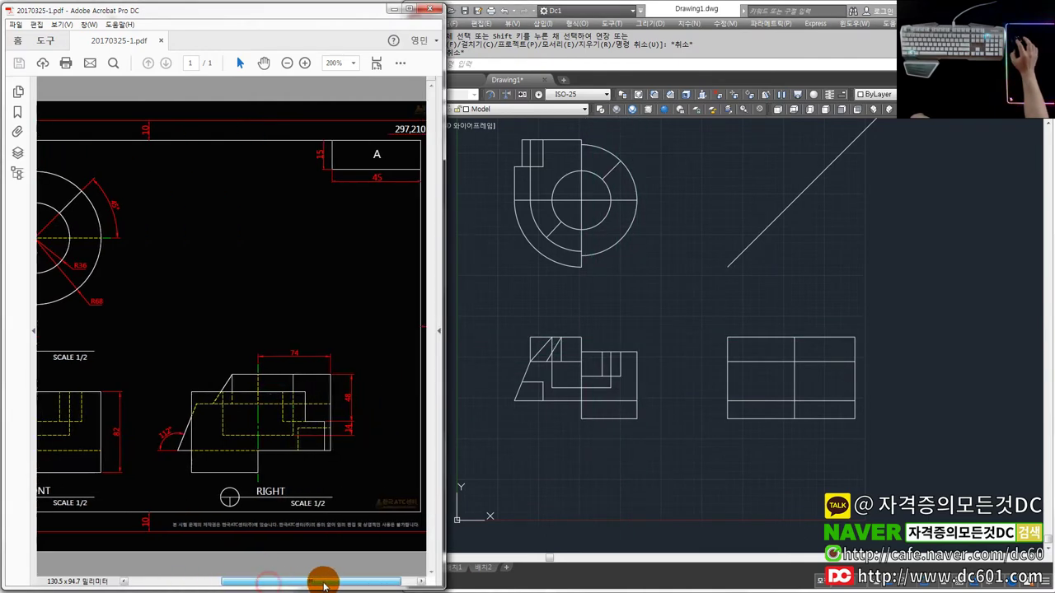
# - Measure a horizontal distance on the side view with DIMLINEAR
pyautogui.moveTo(720, 404); pyautogui.dragTo(699, 391, button='middle')
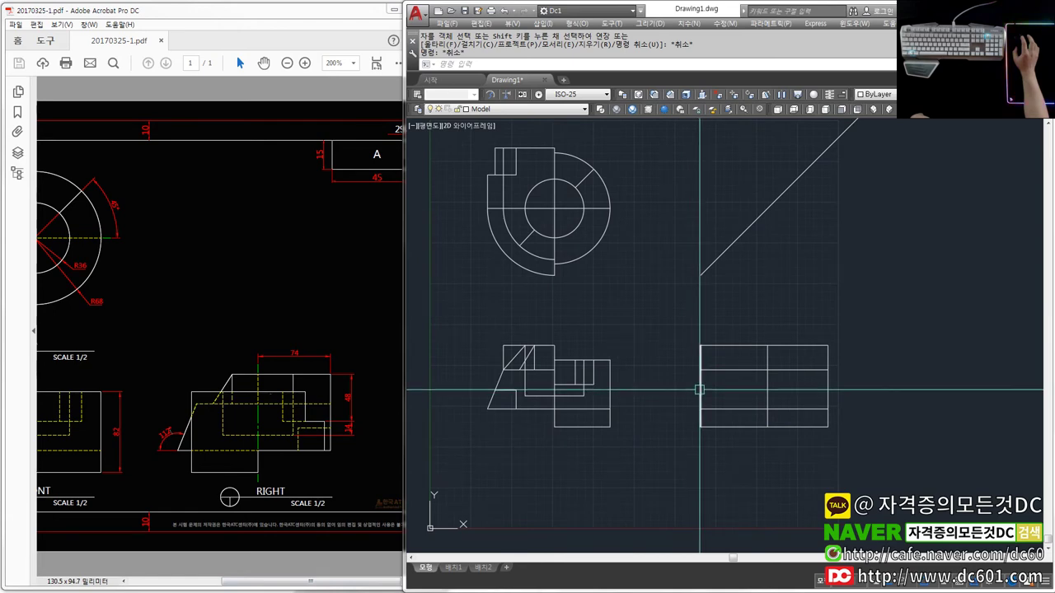
pyautogui.write('dli')
pyautogui.press('Return')
pyautogui.click(767, 345)
pyautogui.click(828, 345)
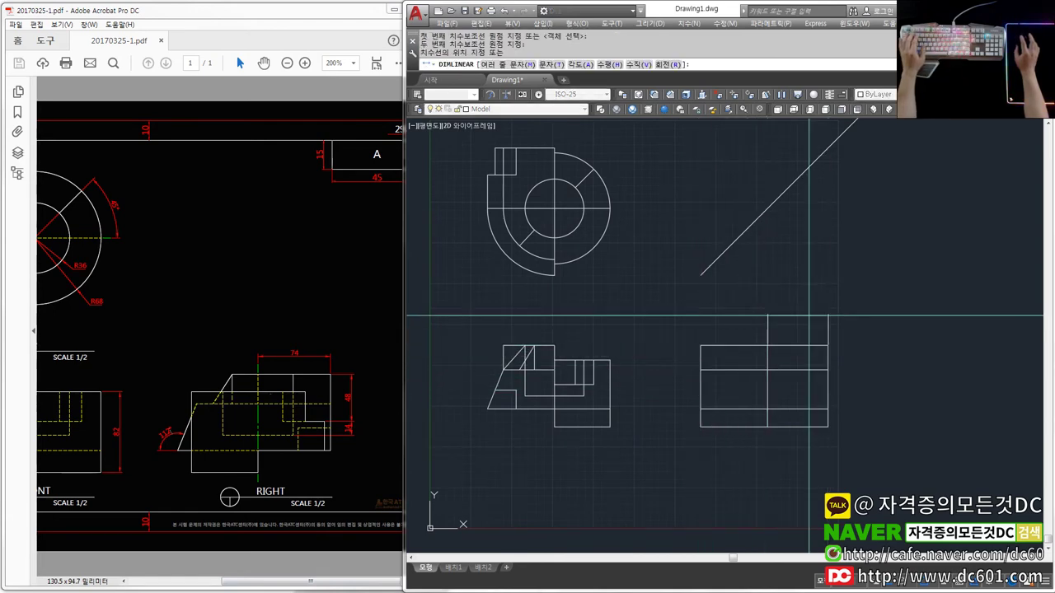
pyautogui.scroll(3, 809, 315)
# - Erase the temporary measurement dimension
pyautogui.write('e')
pyautogui.press('Return')
pyautogui.moveTo(813, 330); pyautogui.dragTo(778, 277)
pyautogui.press('Return')
pyautogui.scroll(-1, 724, 338)
pyautogui.scroll(-2, 724, 338)
pyautogui.scroll(2, 725, 342)
# - Offset the side view's top line 4 units downward
pyautogui.write('o')
pyautogui.press('Return')
pyautogui.write('4')
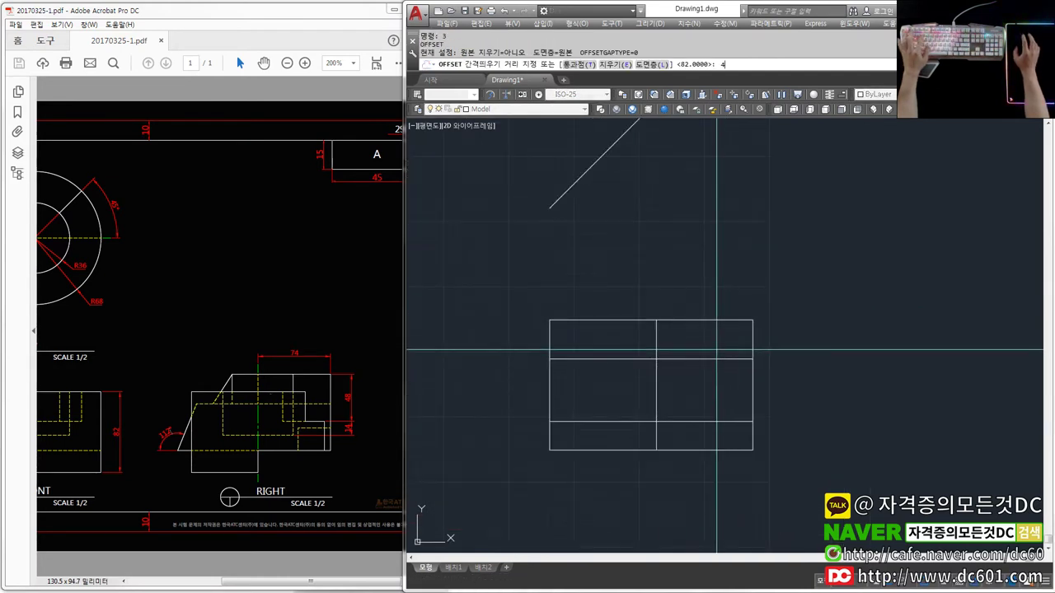
pyautogui.press('Return')
pyautogui.click(723, 320)
pyautogui.click(714, 404)
pyautogui.press('Escape')
pyautogui.press('Escape')
pyautogui.moveTo(712, 407); pyautogui.dragTo(692, 364, button='middle')
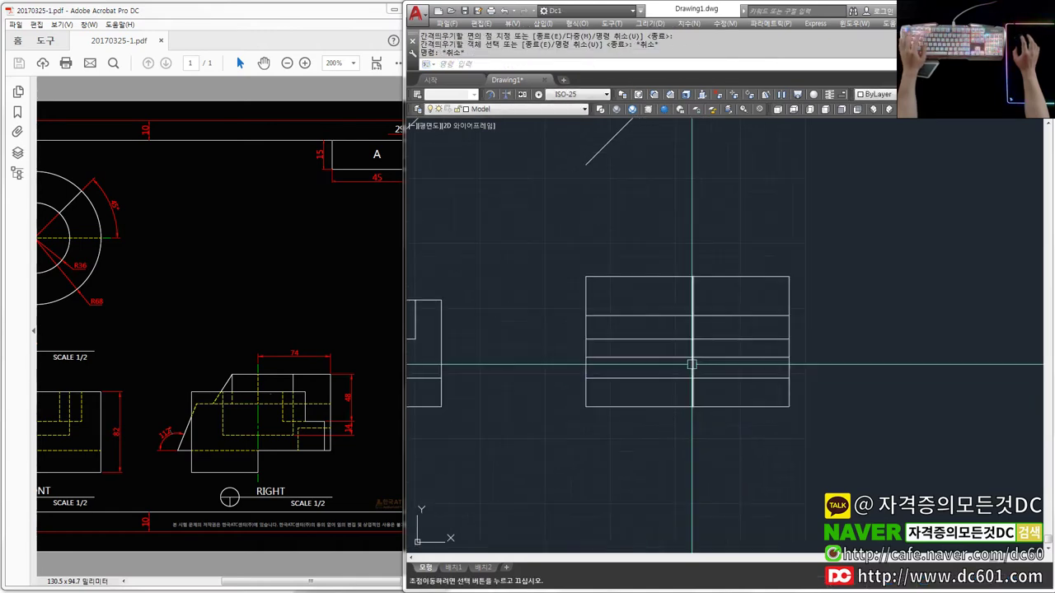
# - Check the side view against the reference PDF sheet
pyautogui.click(297, 424)
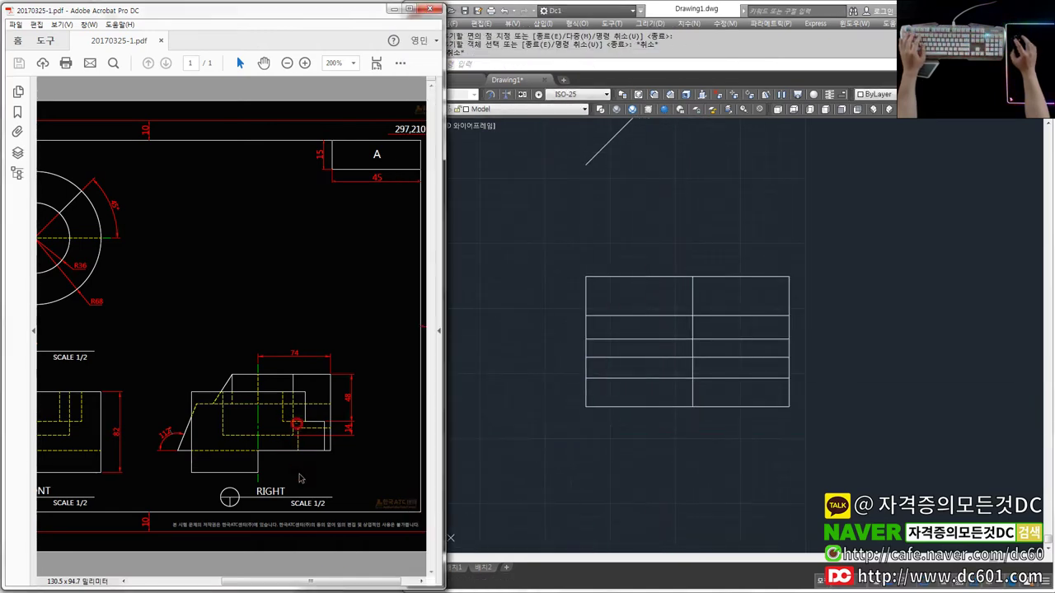
pyautogui.moveTo(349, 585); pyautogui.dragTo(303, 583)
pyautogui.click(577, 371)
pyautogui.scroll(2, 665, 393)
# - Start an angled construction line, then cancel it
pyautogui.press('Escape')
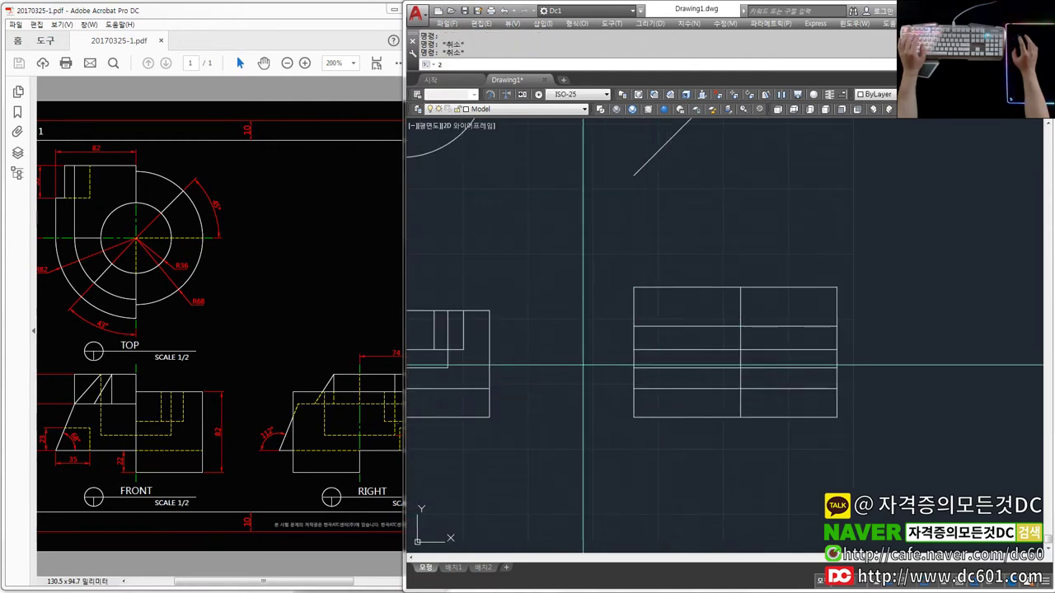
pyautogui.write('xl')
pyautogui.press('Return')
pyautogui.write('a')
pyautogui.press('Return')
pyautogui.moveTo(583, 365); pyautogui.dragTo(758, 362, button='middle')
pyautogui.press('Escape')
# - Copy the front view's slanted edge into the right-side view
pyautogui.write('c')
pyautogui.press('Return')
pyautogui.click(468, 384)
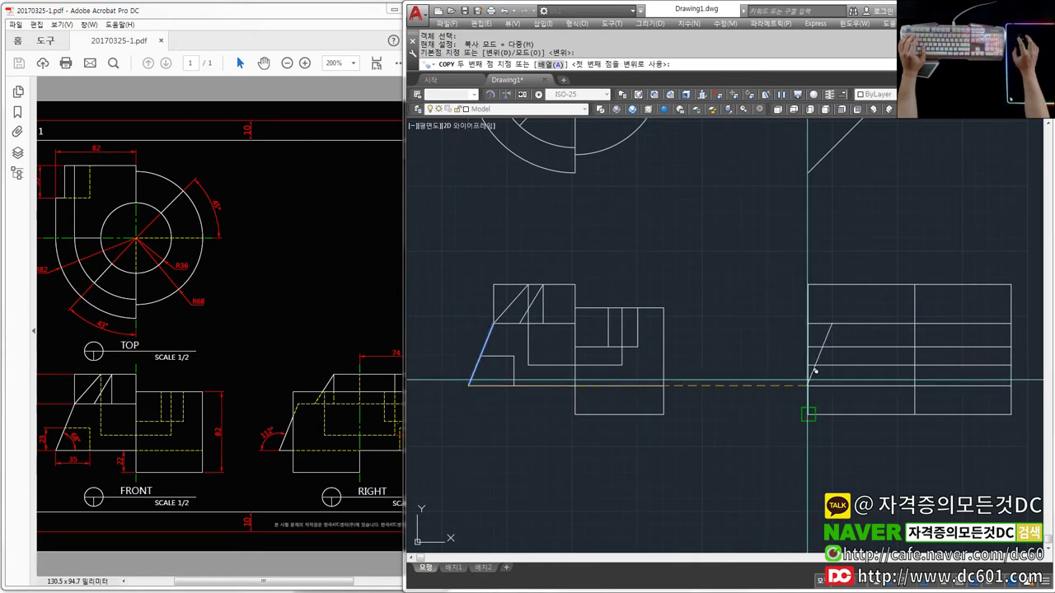
pyautogui.click(808, 386)
pyautogui.press('Escape')
pyautogui.moveTo(909, 376); pyautogui.dragTo(662, 382, button='middle')
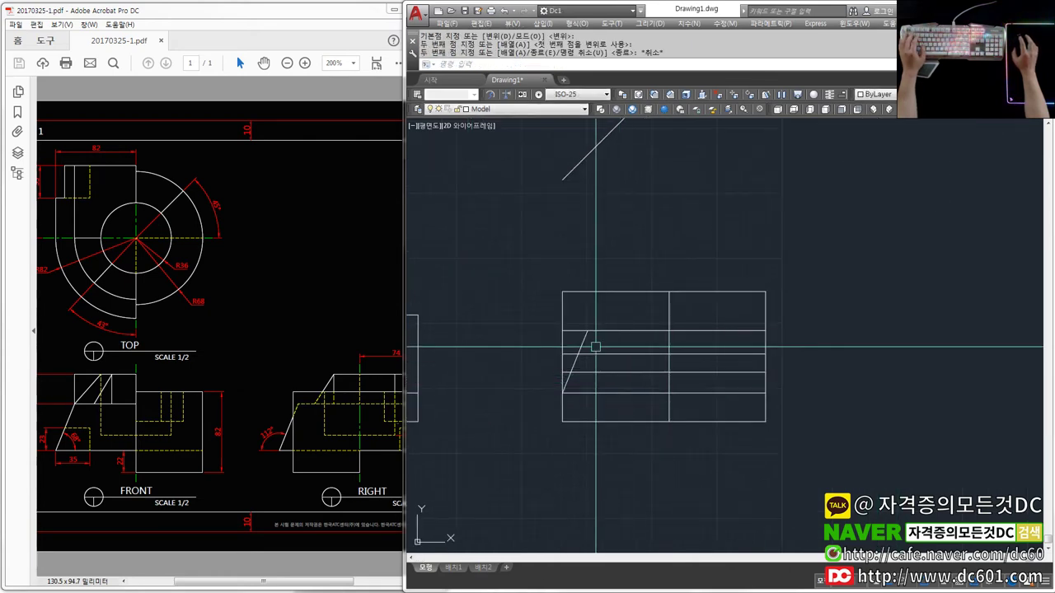
# - Draw a horizontal projection line from the top-view arc's bottom past the miter line
pyautogui.scroll(-3, 604, 355)
pyautogui.moveTo(608, 348); pyautogui.dragTo(533, 308, button='middle')
pyautogui.write('l')
pyautogui.press('Return')
pyautogui.click(473, 279)
pyautogui.click(780, 320)
pyautogui.press('Return')
# - Draw two vertical projection lines from the miter intersections down past the side view
pyautogui.press('Return')
pyautogui.click(629, 280)
pyautogui.click(630, 518)
pyautogui.press('Return')
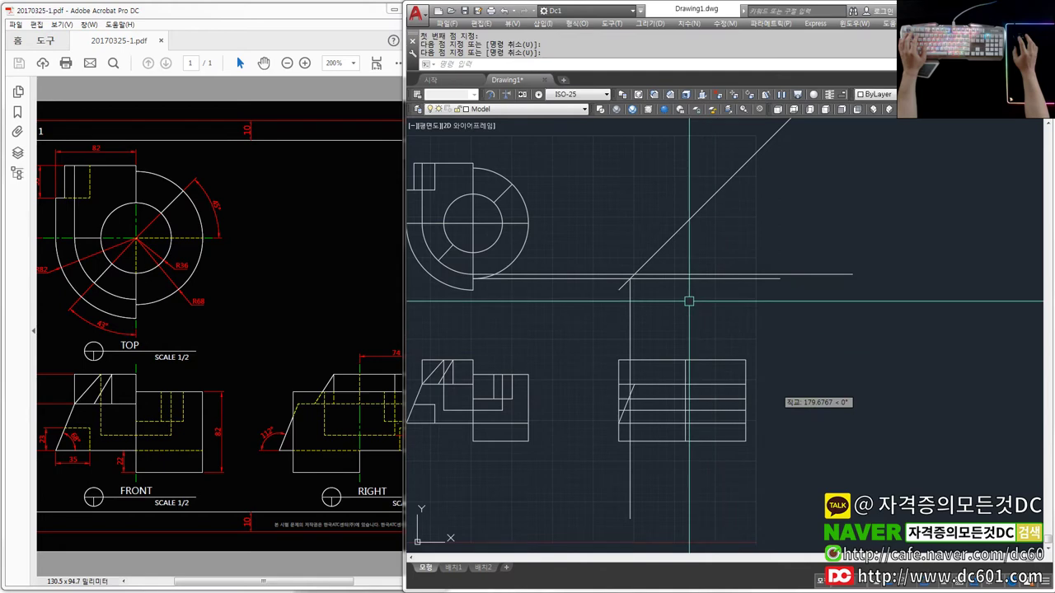
pyautogui.press('Return')
pyautogui.click(633, 279)
pyautogui.click(707, 475)
# - Trim the vertical projection lines back to the side view
pyautogui.press('Return')
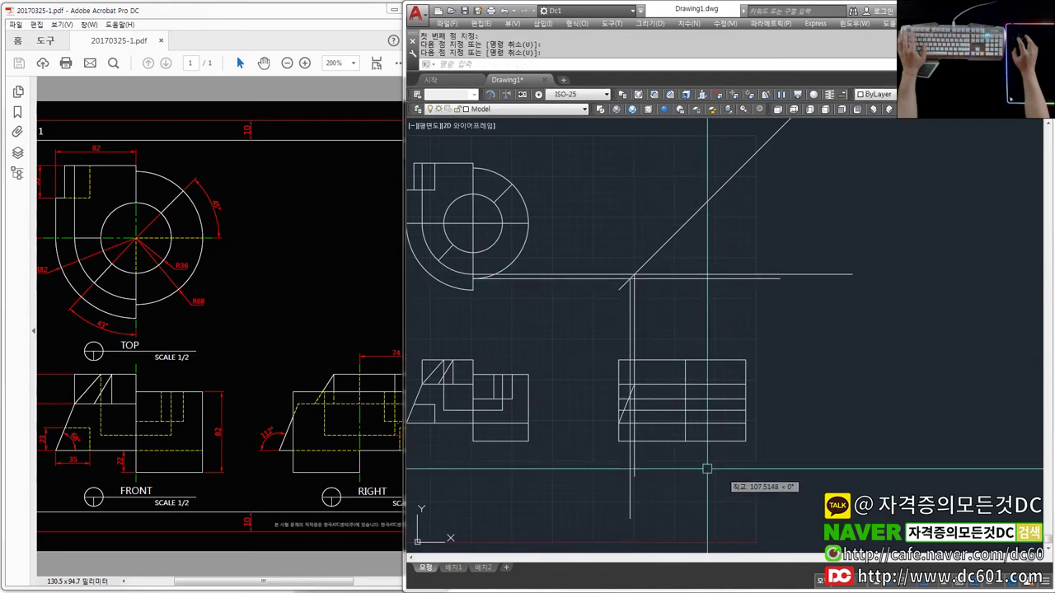
pyautogui.press('Escape')
pyautogui.write('tr')
# - Erase the two horizontal projection lines and select a side-view line for cleanup
pyautogui.press('Return')
pyautogui.moveTo(651, 458); pyautogui.dragTo(582, 447)
pyautogui.press('Escape')
pyautogui.press('e')
pyautogui.press('Return')
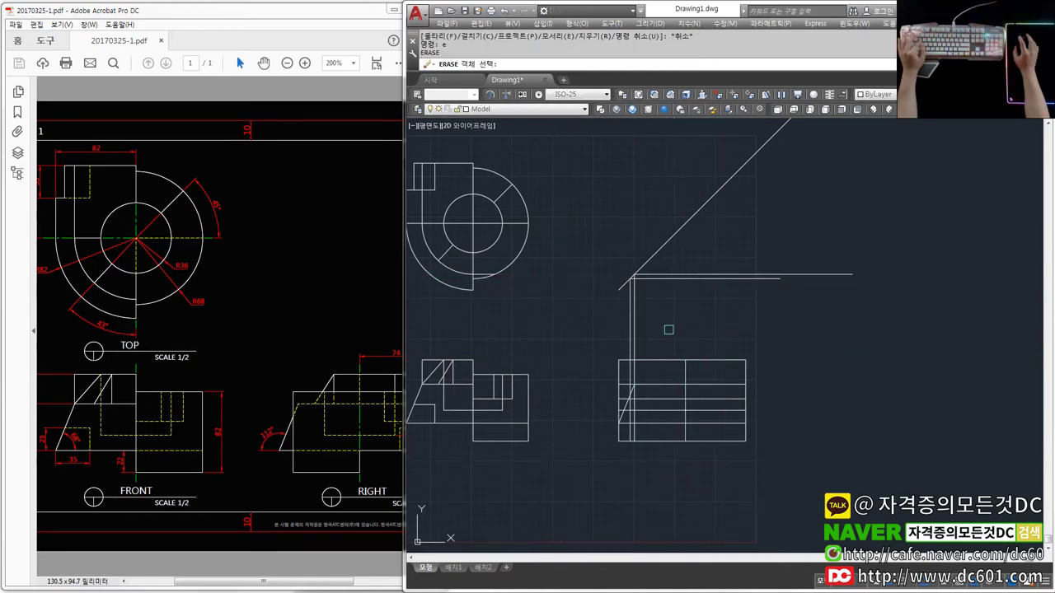
pyautogui.click(777, 306)
pyautogui.click(741, 277)
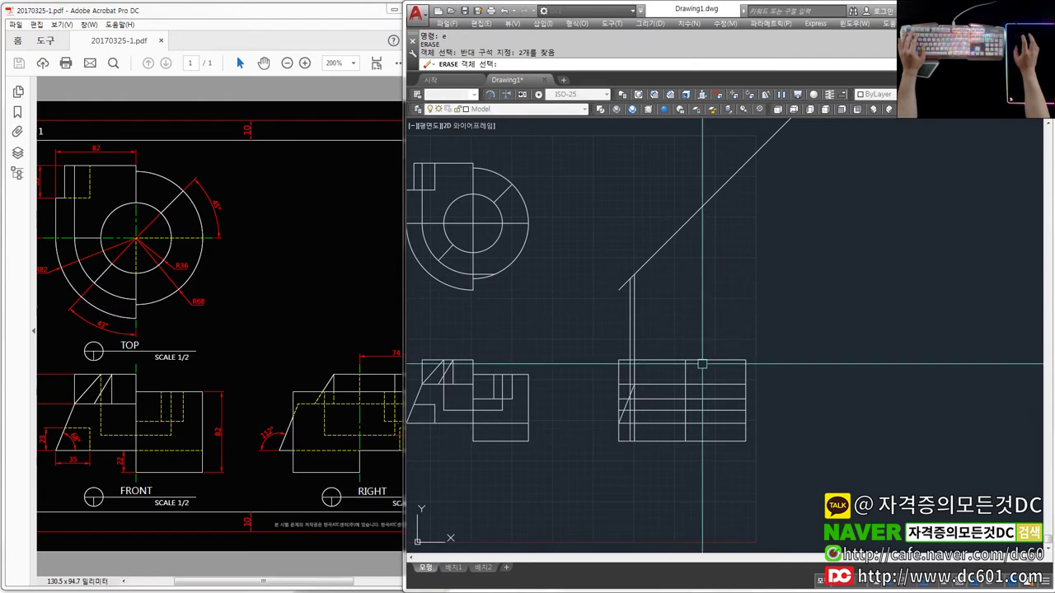
pyautogui.press('Return')
pyautogui.scroll(3, 656, 395)
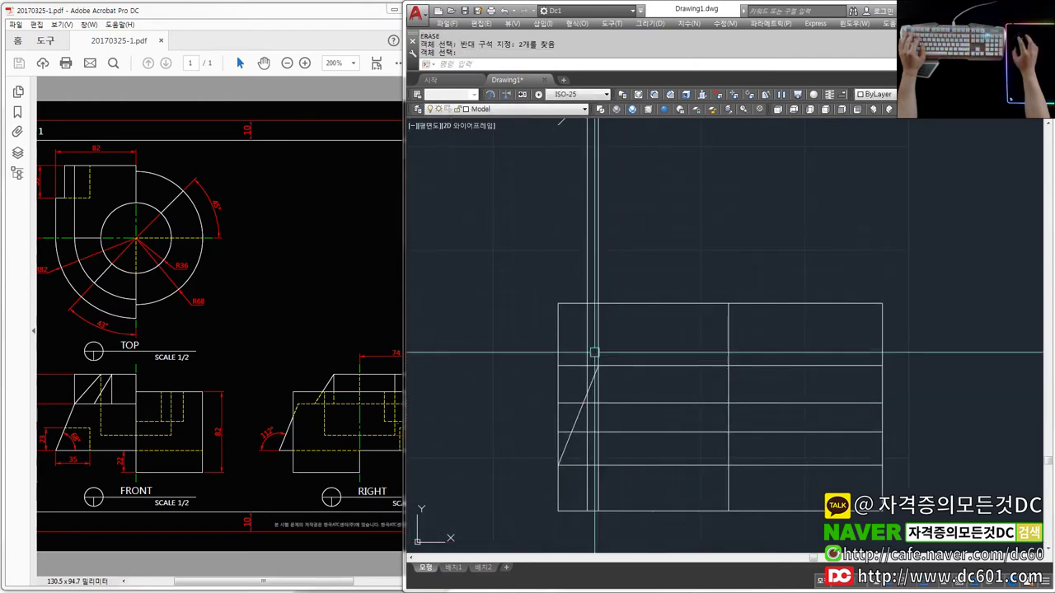
pyautogui.click(597, 365)
pyautogui.moveTo(604, 377); pyautogui.dragTo(606, 352, button='middle')
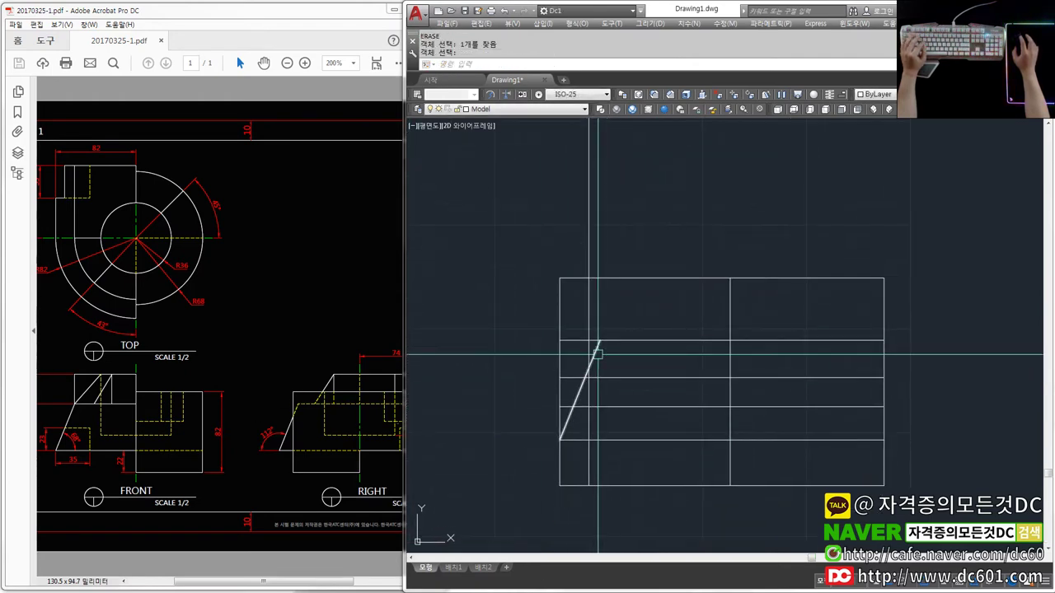
pyautogui.write('f')
pyautogui.press('Return')
pyautogui.press('Escape')
pyautogui.press('Escape')
# - Draw a horizontal line from the front view's top-right corner across the side view
pyautogui.moveTo(599, 459); pyautogui.dragTo(605, 430, button='middle')
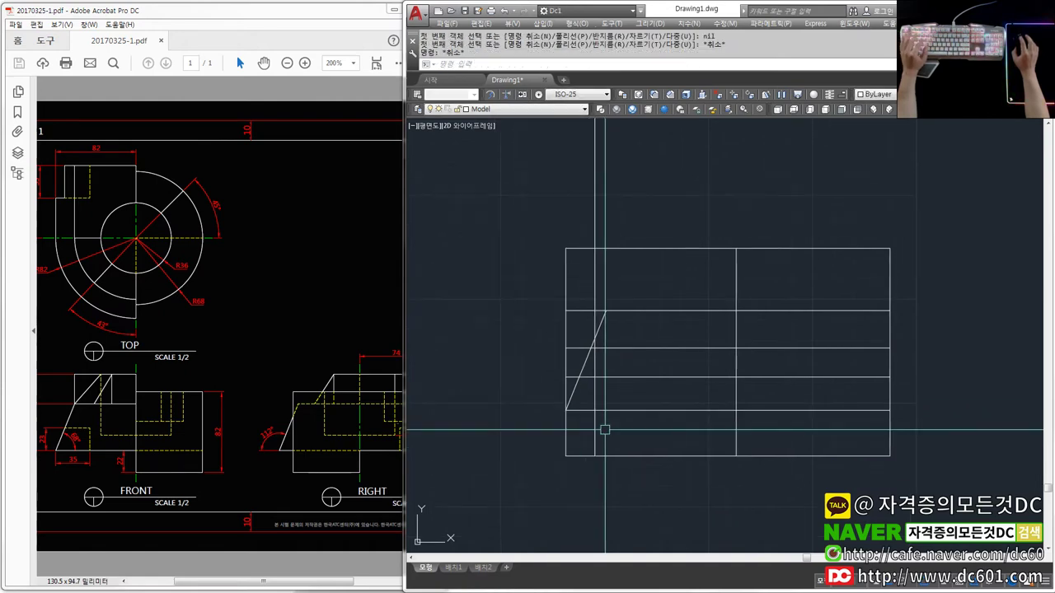
pyautogui.scroll(-2, 602, 436)
pyautogui.write('tr')
pyautogui.press('Return')
pyautogui.press('Return')
pyautogui.press('Escape')
pyautogui.moveTo(498, 359); pyautogui.dragTo(673, 361, button='middle')
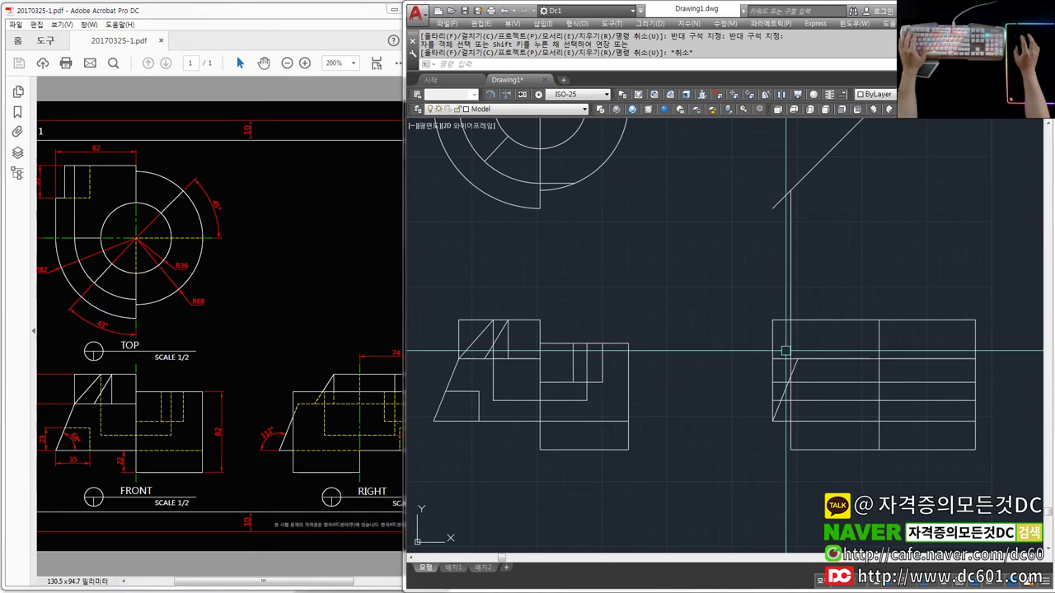
pyautogui.write('l')
pyautogui.press('Return')
pyautogui.click(598, 345)
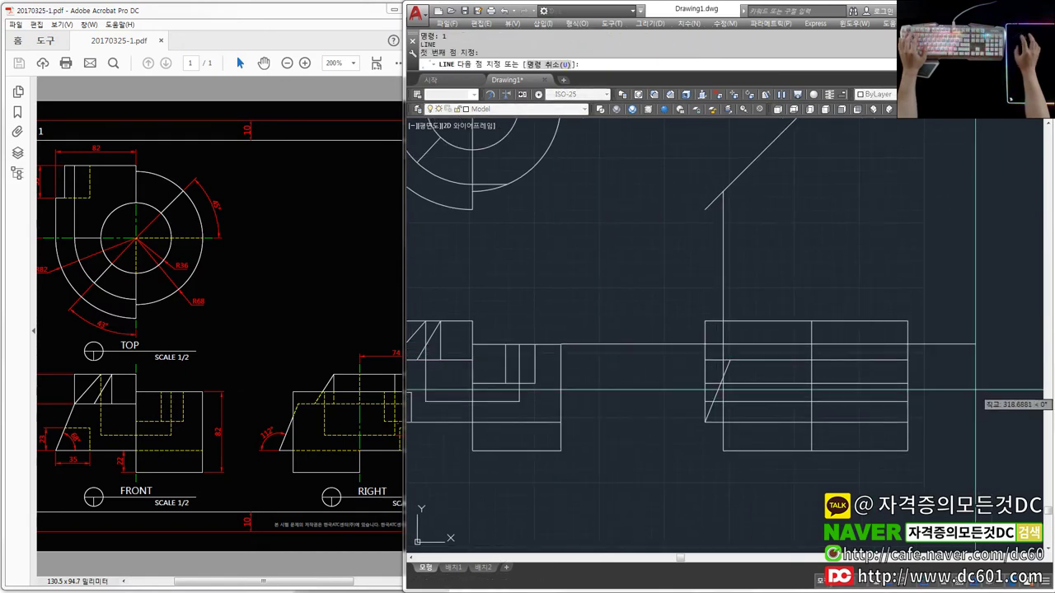
pyautogui.click(1012, 344)
pyautogui.press('Escape')
# - Fillet the side view's edge and the new horizontal line into a sharp corner
pyautogui.scroll(2, 643, 357)
pyautogui.write('f')
pyautogui.press('Return')
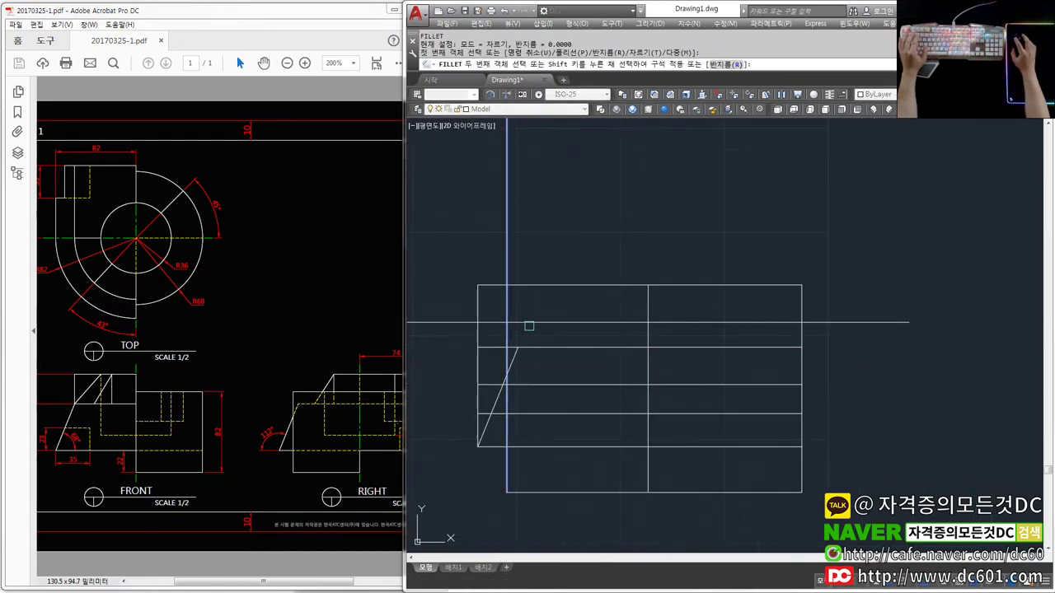
pyautogui.click(529, 323)
pyautogui.moveTo(572, 377); pyautogui.dragTo(607, 366, button='middle')
# - Trim the side-view lines inside a crossing window, undoing an accidental erase of the diagonal
pyautogui.write('tr')
pyautogui.press('Return')
pyautogui.click(635, 457)
pyautogui.click(601, 435)
pyautogui.press('Escape')
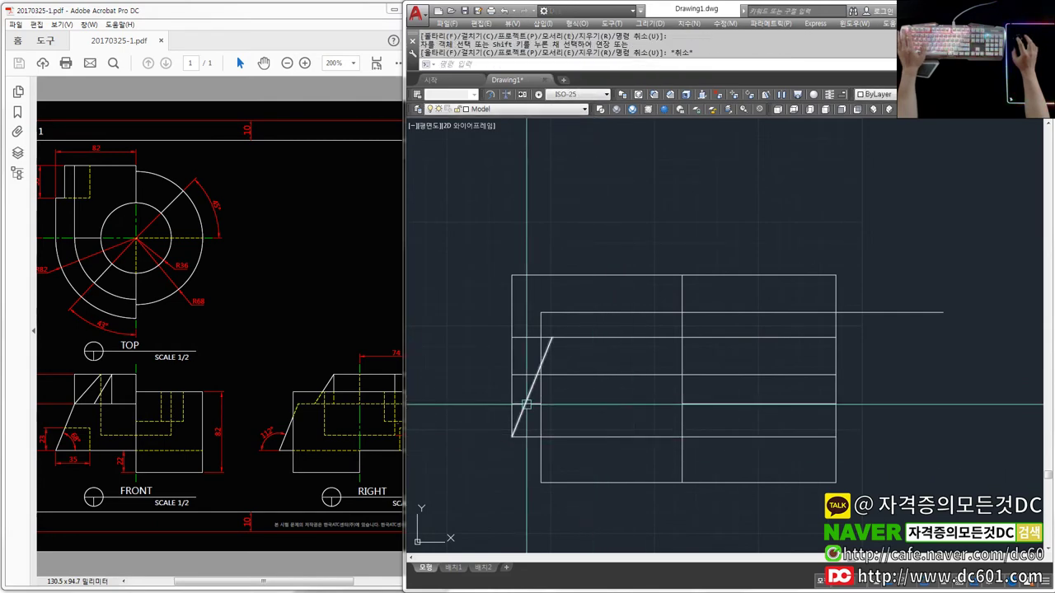
pyautogui.press('Return')
pyautogui.write('r')
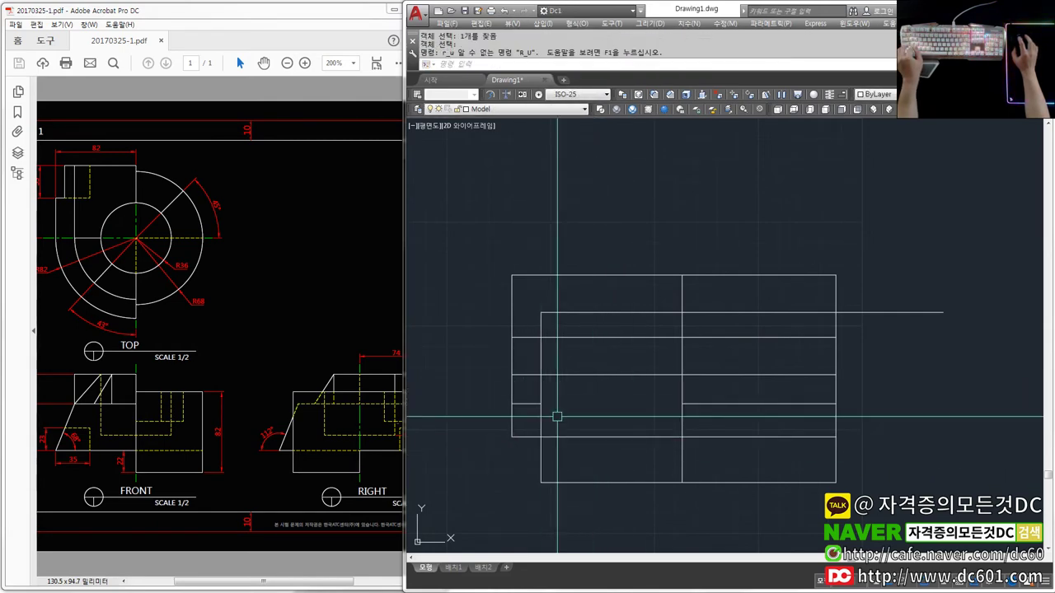
pyautogui.hotkey('ctrl', 'z')
pyautogui.press('Escape')
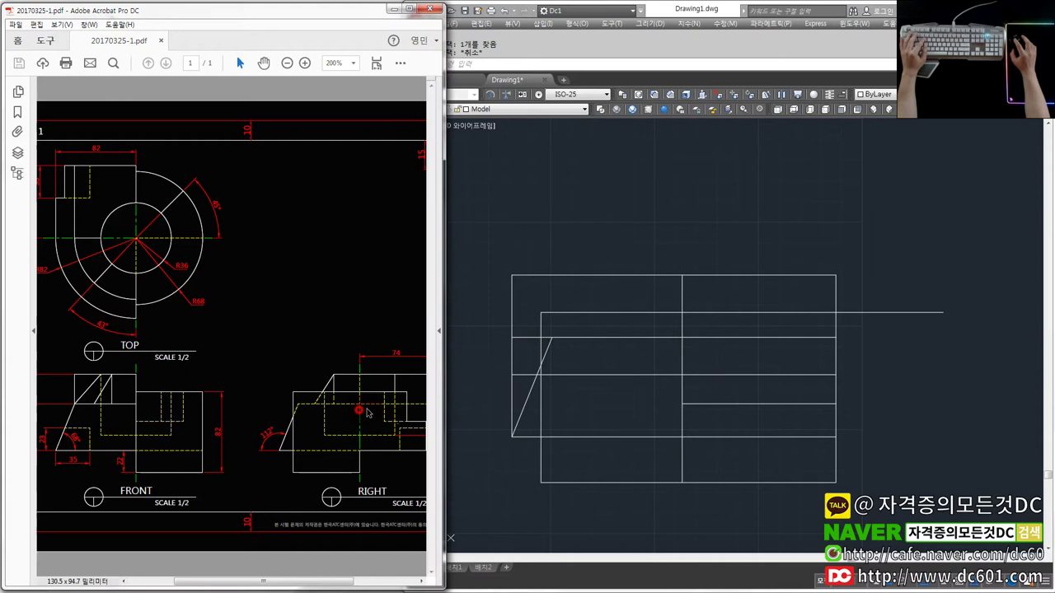
pyautogui.click(572, 387)
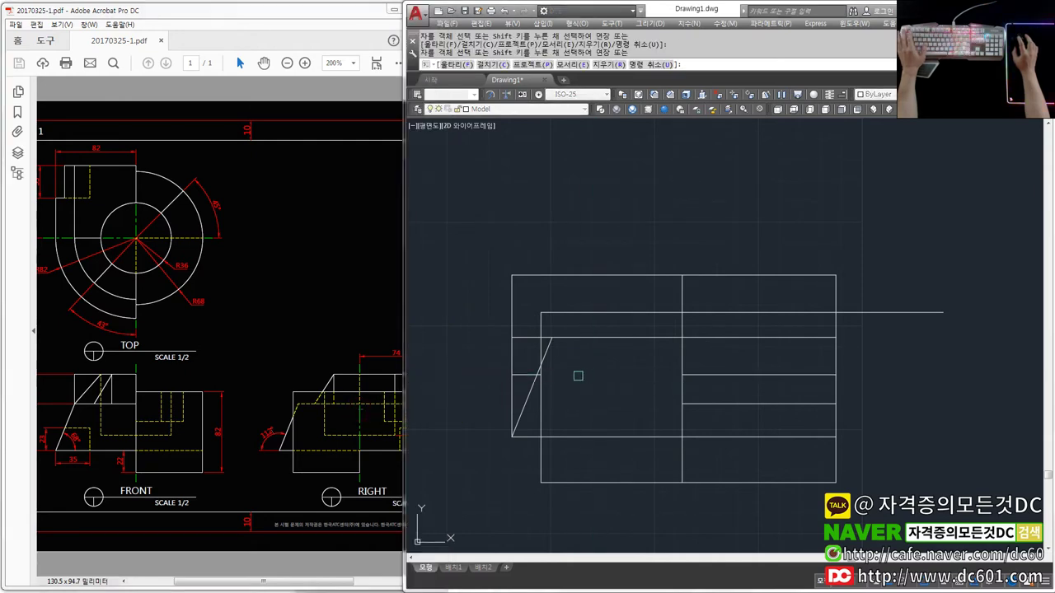
pyautogui.press('Escape')
# - Erase the side view's old vertical left edge
pyautogui.write('e')
pyautogui.press('Return')
pyautogui.click(522, 369)
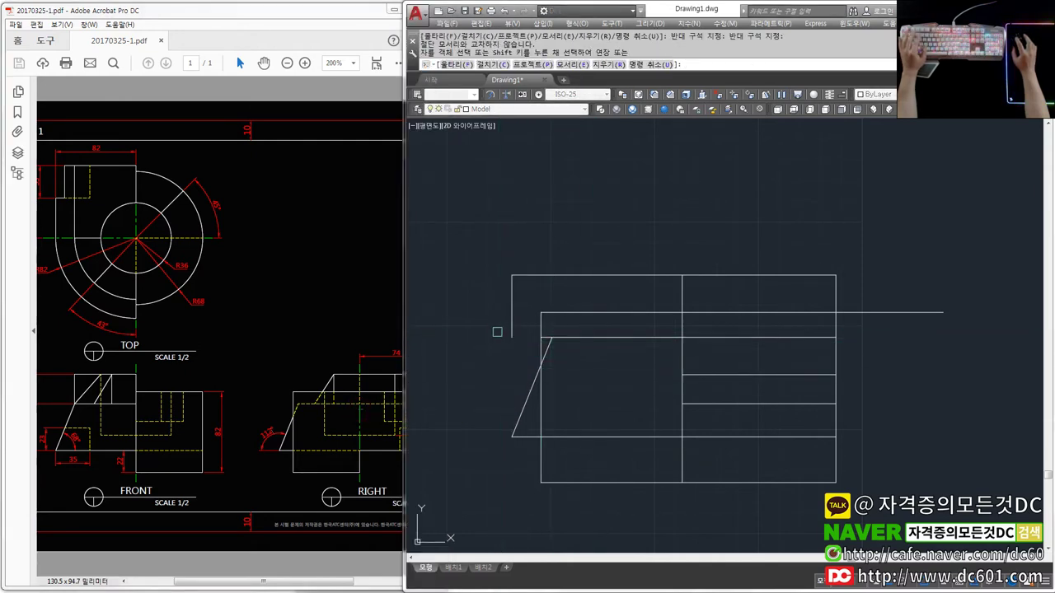
pyautogui.click(512, 329)
pyautogui.scroll(2, 556, 333)
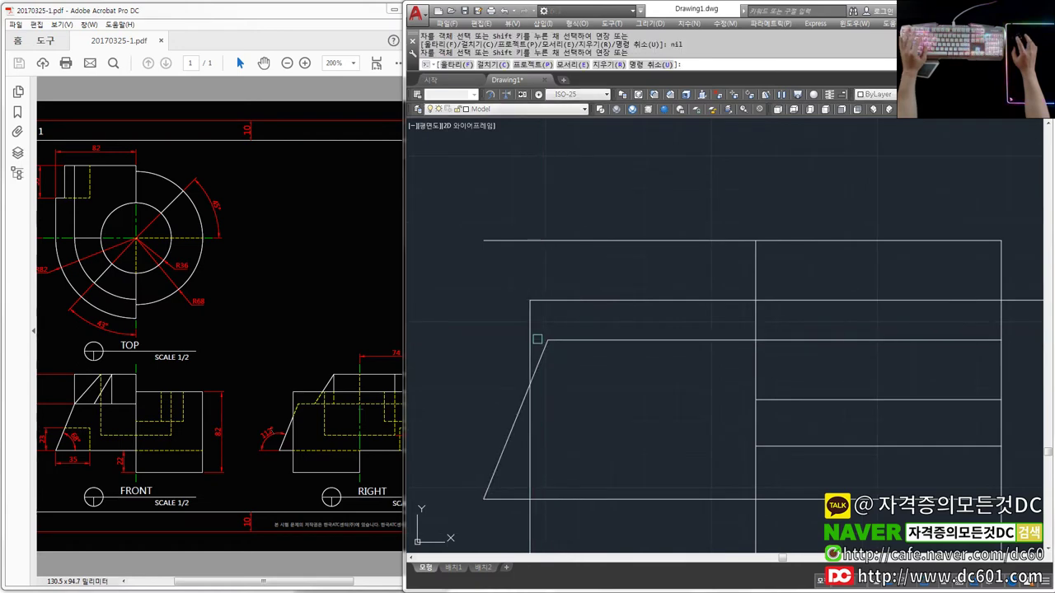
pyautogui.press('Escape')
# - Compare the side view against the reference PDF, then return to the drawing
pyautogui.scroll(-3, 582, 375)
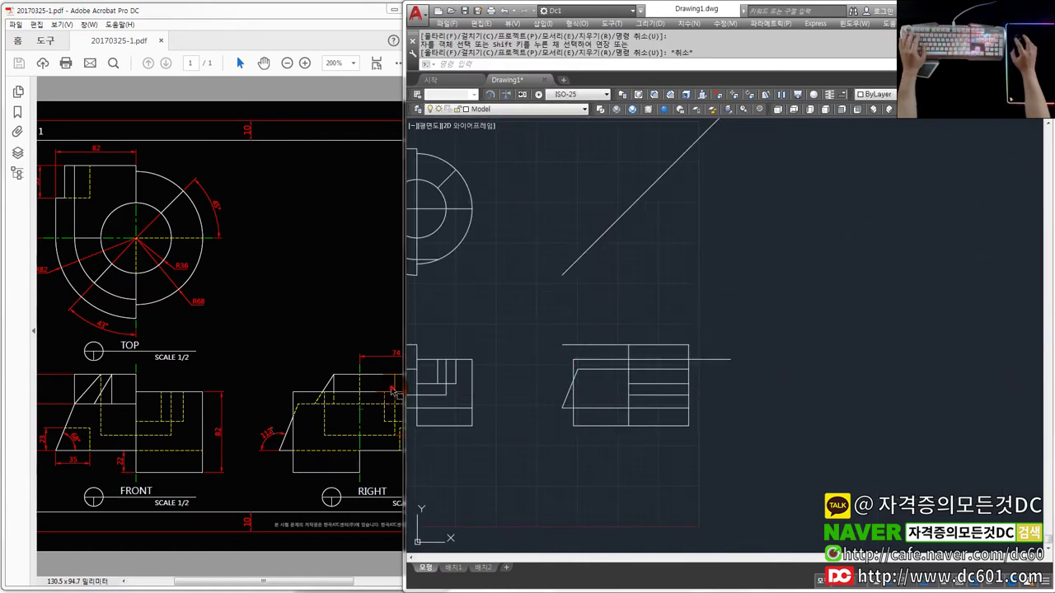
pyautogui.click(398, 389)
pyautogui.keyDown('ctrl'); pyautogui.scroll(-2, 398, 389); pyautogui.keyUp('ctrl')
pyautogui.keyDown('ctrl'); pyautogui.scroll(2, 424, 377); pyautogui.keyUp('ctrl')
pyautogui.click(610, 343)
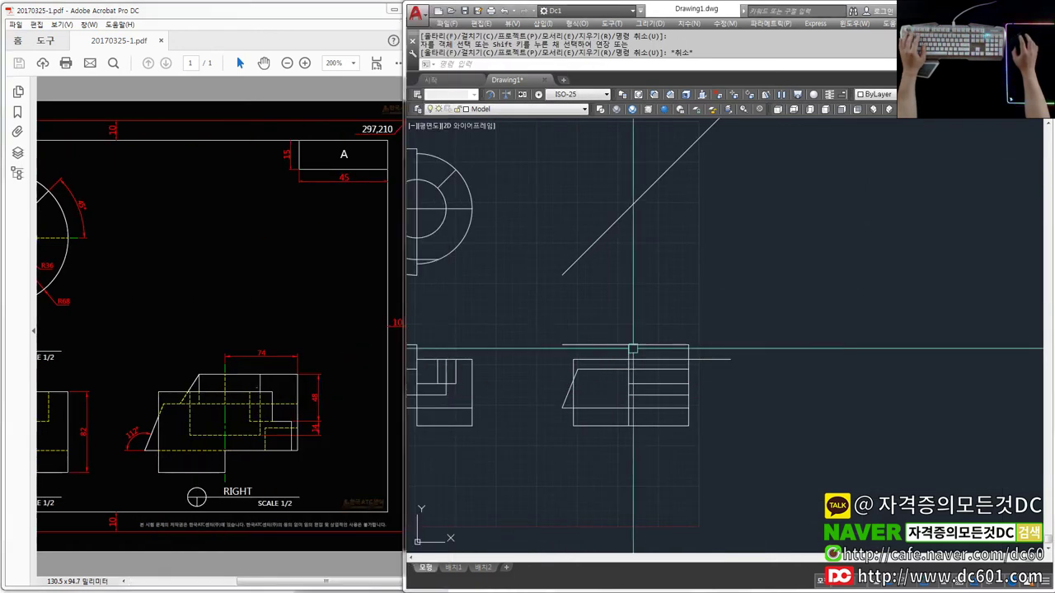
# - Draw a horizontal projection line past the miter line and drop a vertical line below the side view
pyautogui.moveTo(582, 324); pyautogui.dragTo(691, 377, button='middle')
pyautogui.press('Return')
pyautogui.press('l')
pyautogui.press('Return')
pyautogui.click(494, 299)
pyautogui.click(881, 299)
pyautogui.press('Return')
pyautogui.press('Return')
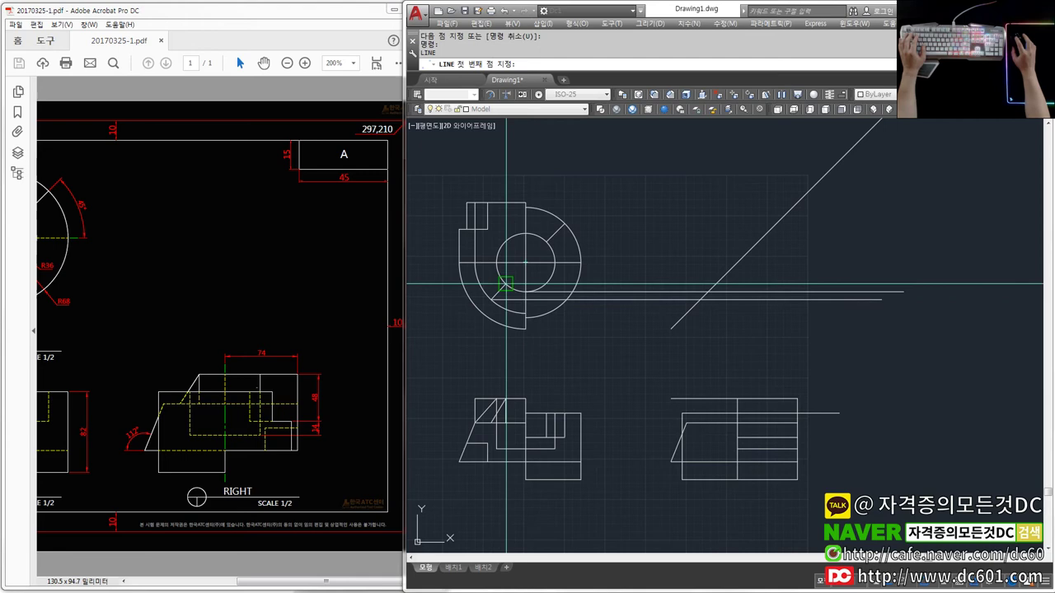
pyautogui.click(701, 299)
pyautogui.moveTo(770, 354); pyautogui.dragTo(707, 329, button='middle')
pyautogui.click(637, 482)
pyautogui.press('Return')
pyautogui.press('Return')
# - Start another line at a side-view intersection, zoom in, then cancel it
pyautogui.click(654, 263)
pyautogui.press('Return')
pyautogui.scroll(2, 717, 433)
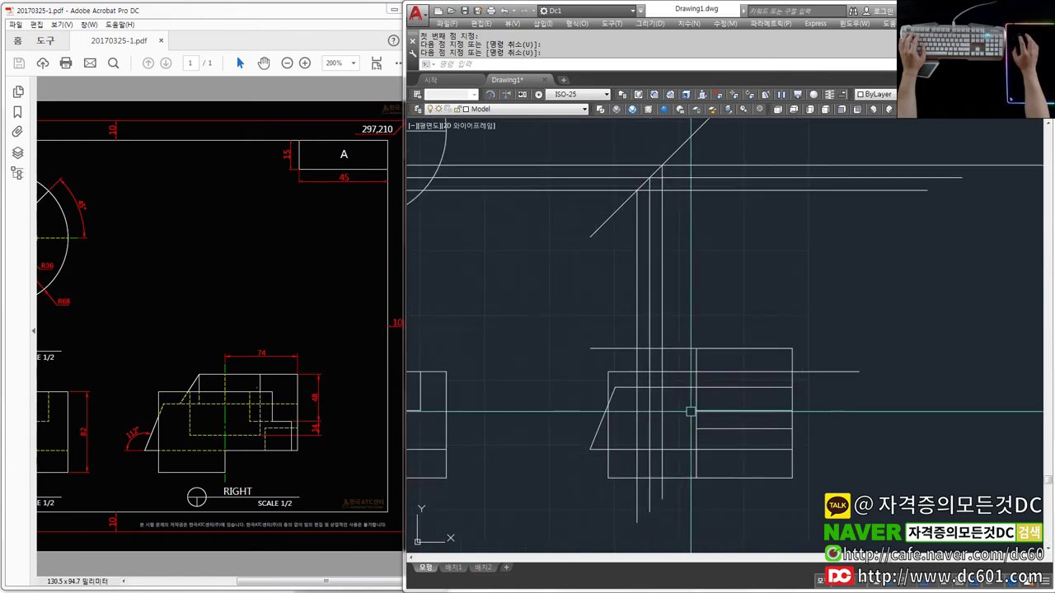
pyautogui.scroll(2, 682, 406)
pyautogui.moveTo(612, 397); pyautogui.dragTo(611, 370, button='middle')
pyautogui.click(643, 283)
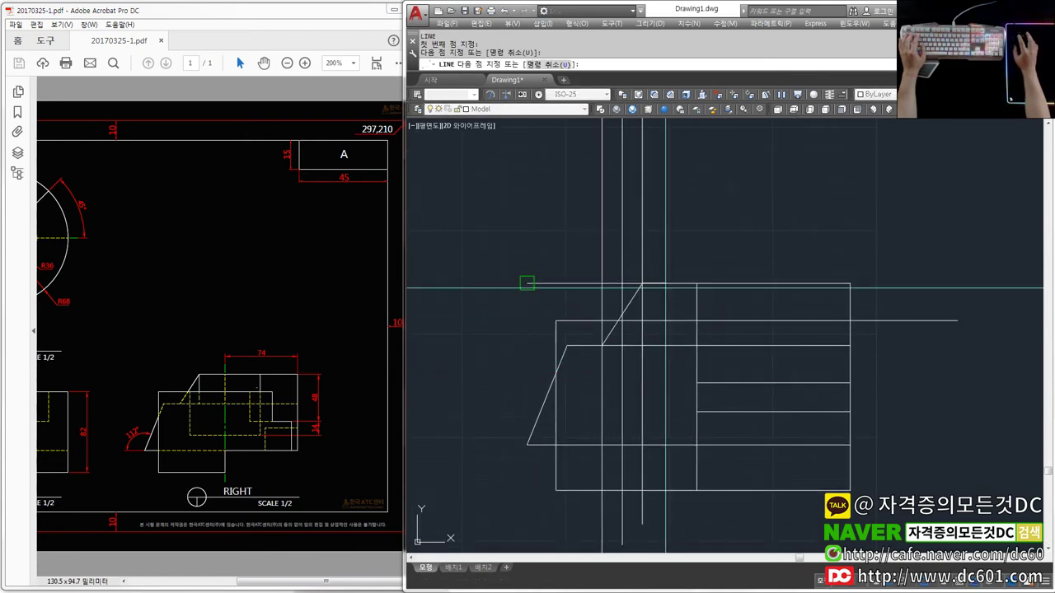
pyautogui.moveTo(648, 417); pyautogui.dragTo(636, 384, button='middle')
pyautogui.press('Escape')
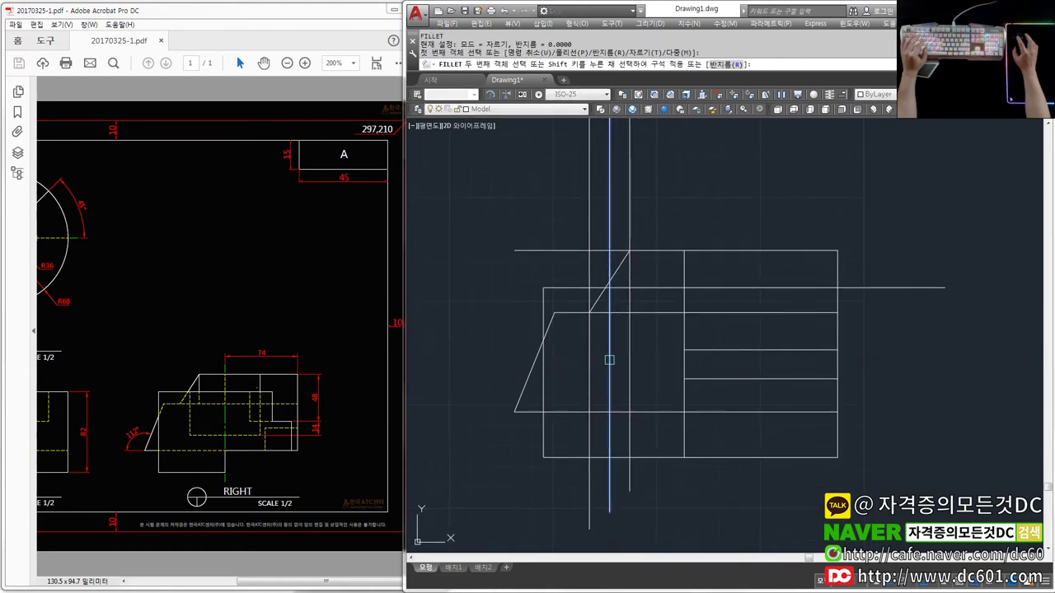
pyautogui.press('Escape')
# - Join the vertical projection line to the horizontal line at a corner with FILLET
pyautogui.write('f')
pyautogui.press('Return')
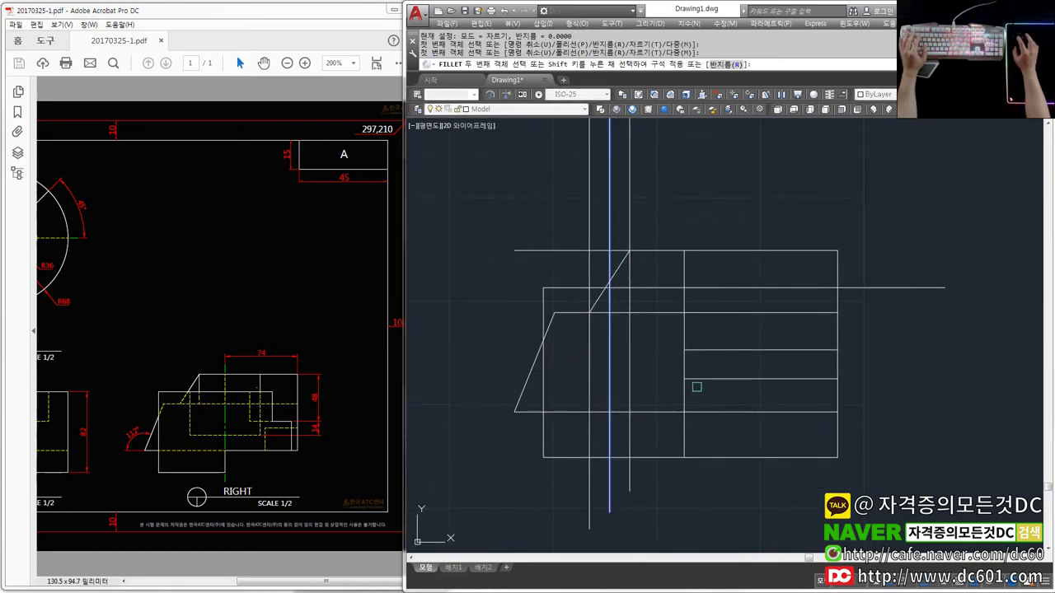
pyautogui.click(705, 380)
pyautogui.moveTo(679, 357); pyautogui.dragTo(690, 371, button='middle')
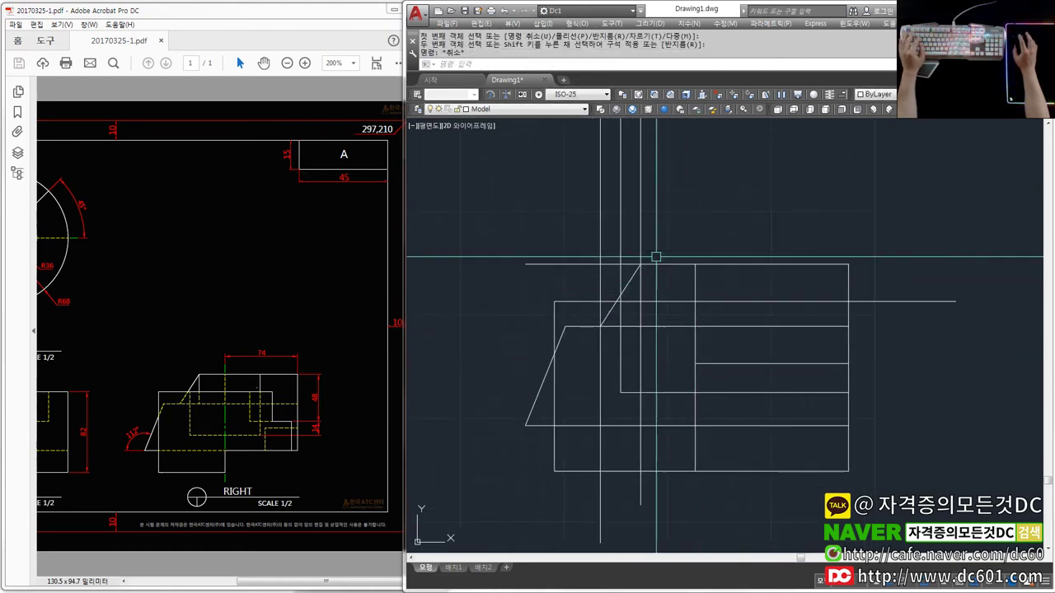
pyautogui.press('Escape')
# - Erase the stray construction line and the extra vertical line
pyautogui.write('e')
pyautogui.press('Return')
pyautogui.click(640, 415)
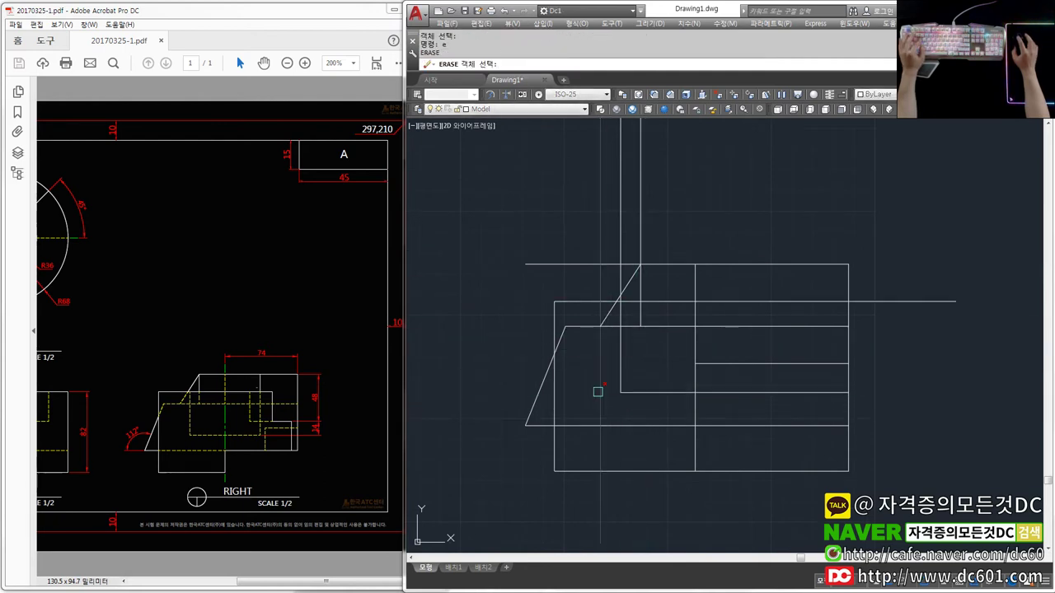
pyautogui.press('Return')
pyautogui.click(638, 217)
pyautogui.press('Return')
# - Trim away the short vertical segment of the projection lines
pyautogui.scroll(4, 619, 302)
pyautogui.write('tr')
pyautogui.press('Return')
pyautogui.press('Return')
pyautogui.scroll(-2, 627, 298)
pyautogui.click(628, 272)
pyautogui.press('Escape')
# - Erase the leftover lines near the right view
pyautogui.write('e')
pyautogui.press('Return')
pyautogui.scroll(-4, 660, 297)
pyautogui.scroll(-3, 825, 254)
pyautogui.write('e')
pyautogui.press('Return')
pyautogui.moveTo(815, 330); pyautogui.dragTo(808, 344, button='middle')
pyautogui.scroll(1, 807, 344)
pyautogui.click(822, 332)
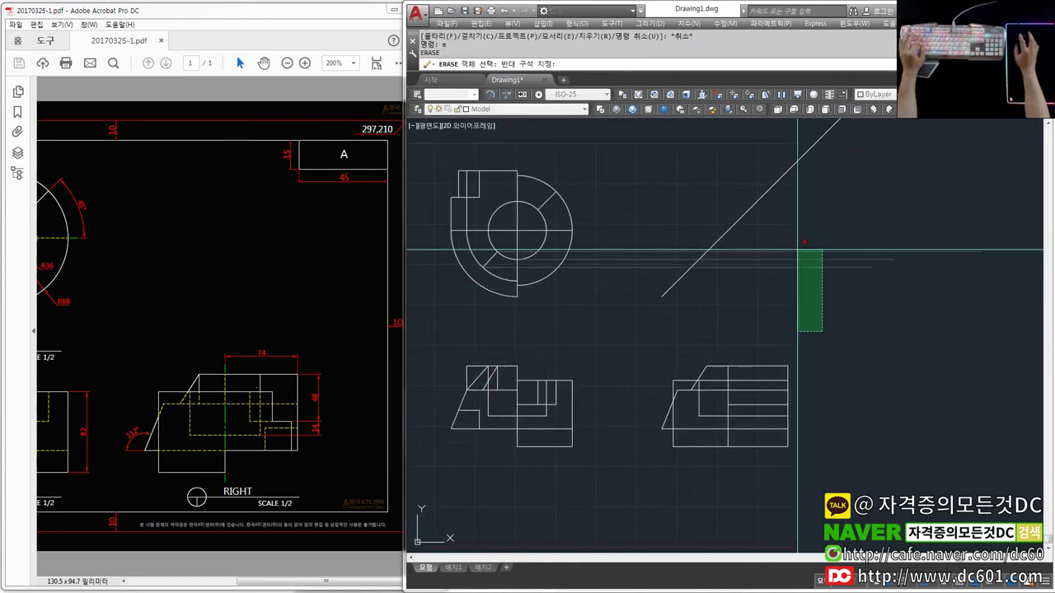
# - Project top-view edges, including the circle, horizontally past the miter line and down to the right view
pyautogui.click(538, 210)
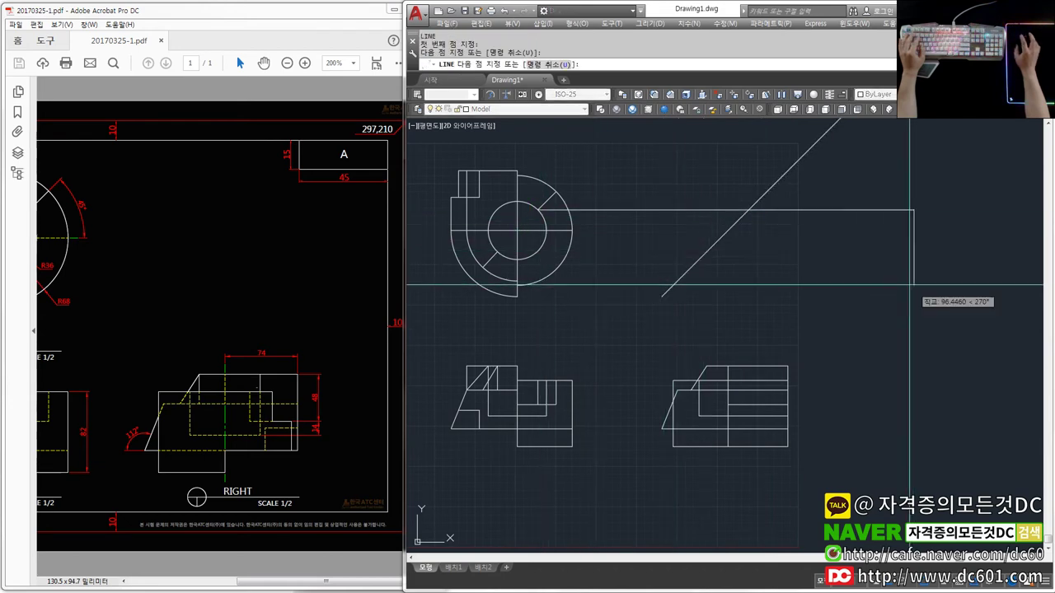
pyautogui.click(988, 191)
pyautogui.press('Return')
pyautogui.press('Return')
pyautogui.click(593, 201)
pyautogui.click(967, 201)
pyautogui.click(794, 230)
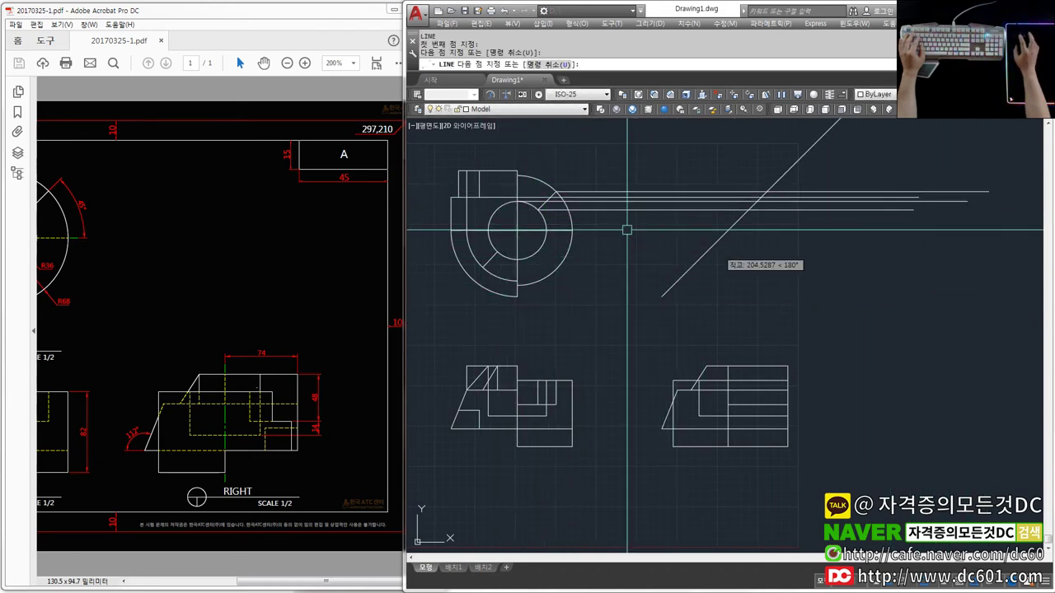
pyautogui.click(913, 210)
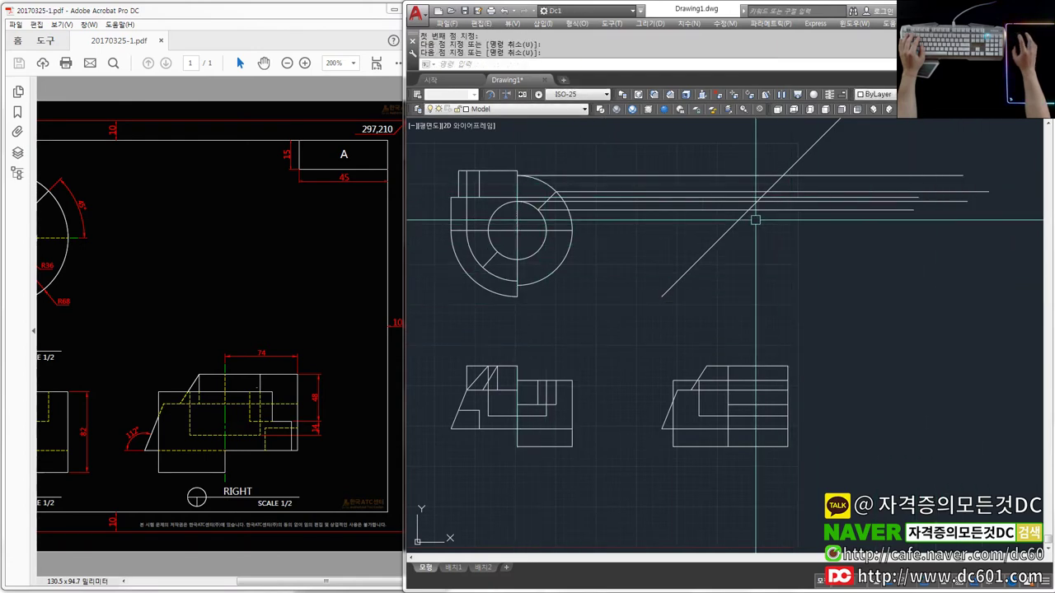
pyautogui.click(913, 468)
pyautogui.press('Escape')
# - Erase the misplaced vertical projection line
pyautogui.write('e')
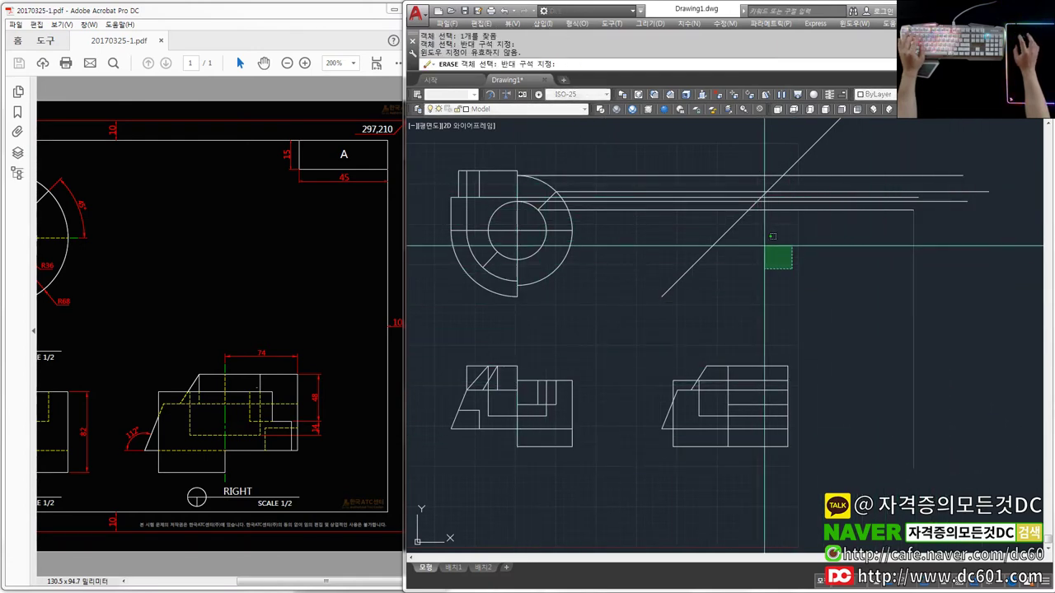
pyautogui.press('Return')
pyautogui.moveTo(874, 304); pyautogui.dragTo(839, 297, button='middle')
# - Drop three vertical projection lines from the miter intersections down through the right view
pyautogui.write('l')
pyautogui.press('Return')
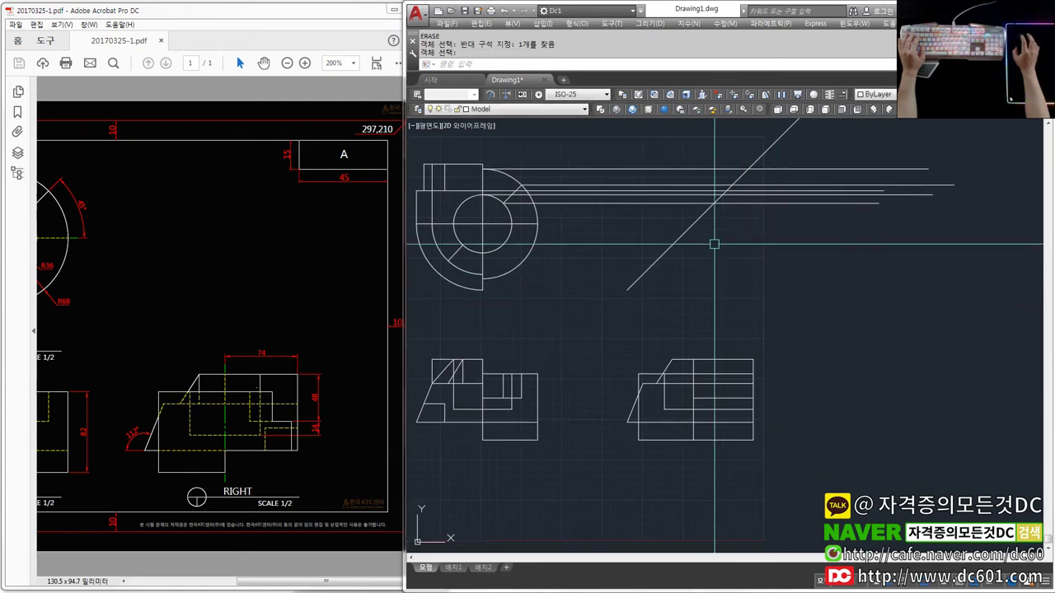
pyautogui.click(714, 206)
pyautogui.click(714, 476)
pyautogui.click(722, 194)
pyautogui.click(722, 445)
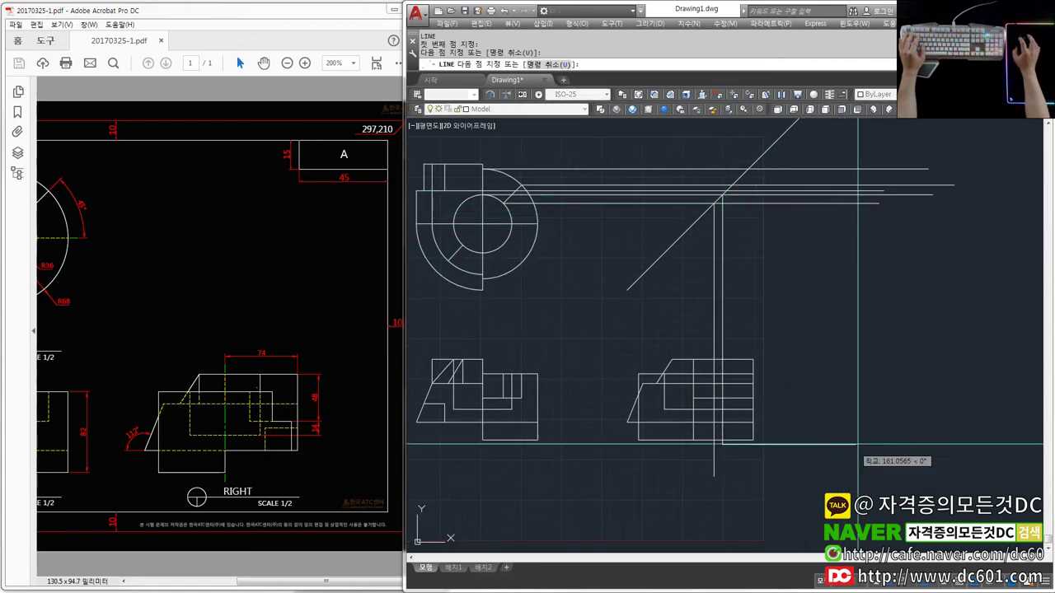
pyautogui.click(731, 186)
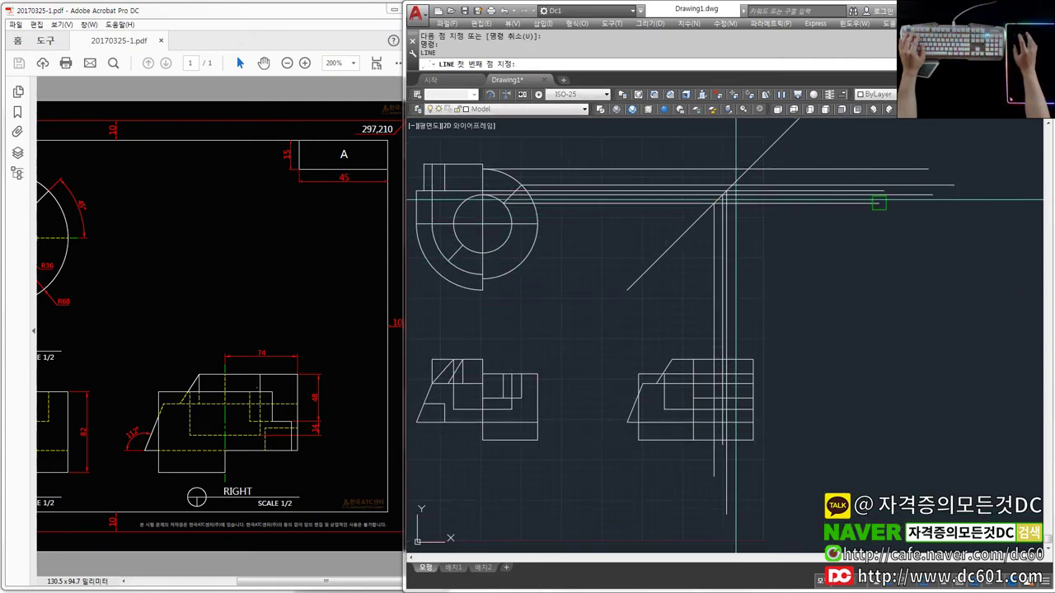
pyautogui.click(731, 515)
pyautogui.press('Escape')
# - Select the excess vertical line ends and leftover line pieces for erasing
pyautogui.write('e')
pyautogui.press('Return')
pyautogui.moveTo(754, 441); pyautogui.dragTo(734, 422)
pyautogui.press('Return')
pyautogui.click(637, 245)
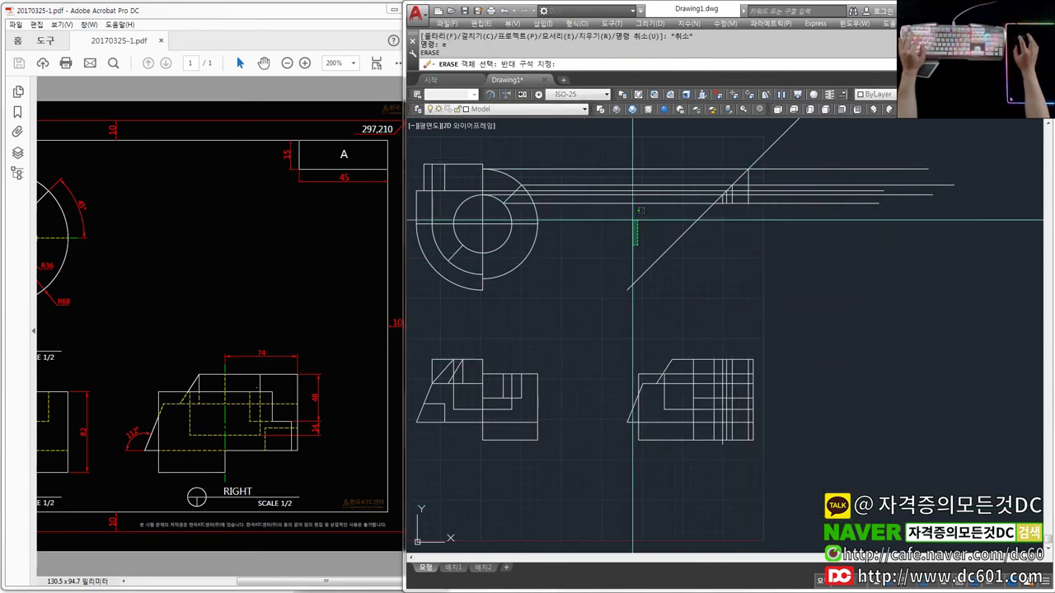
pyautogui.click(607, 141)
pyautogui.click(758, 236)
pyautogui.scroll(3, 753, 470)
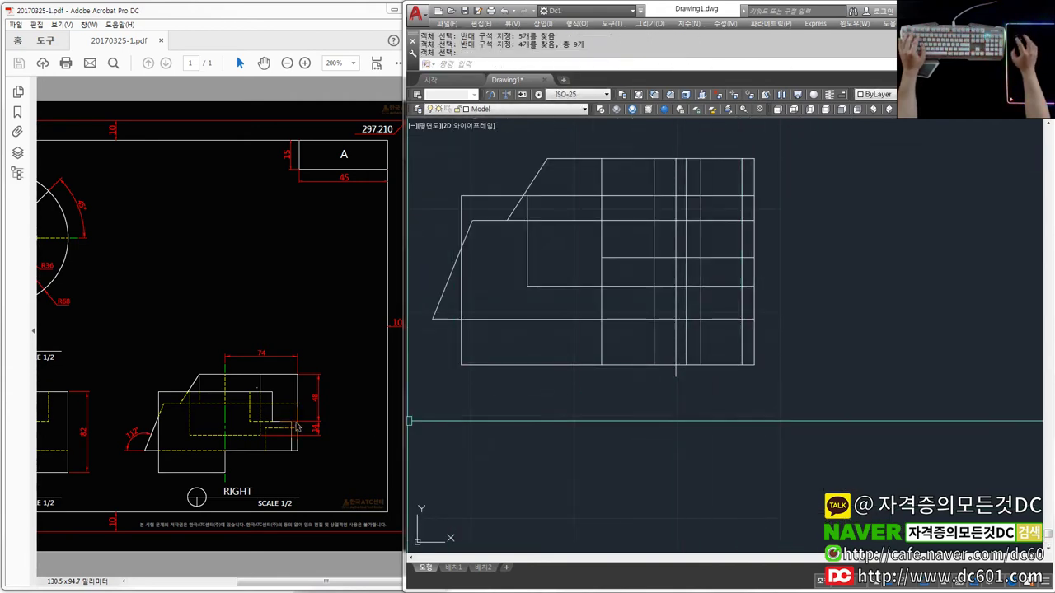
# - Delete the stray lines below the right-side view
pyautogui.press('Return')
pyautogui.press('Return')
pyautogui.click(789, 388)
pyautogui.click(699, 357)
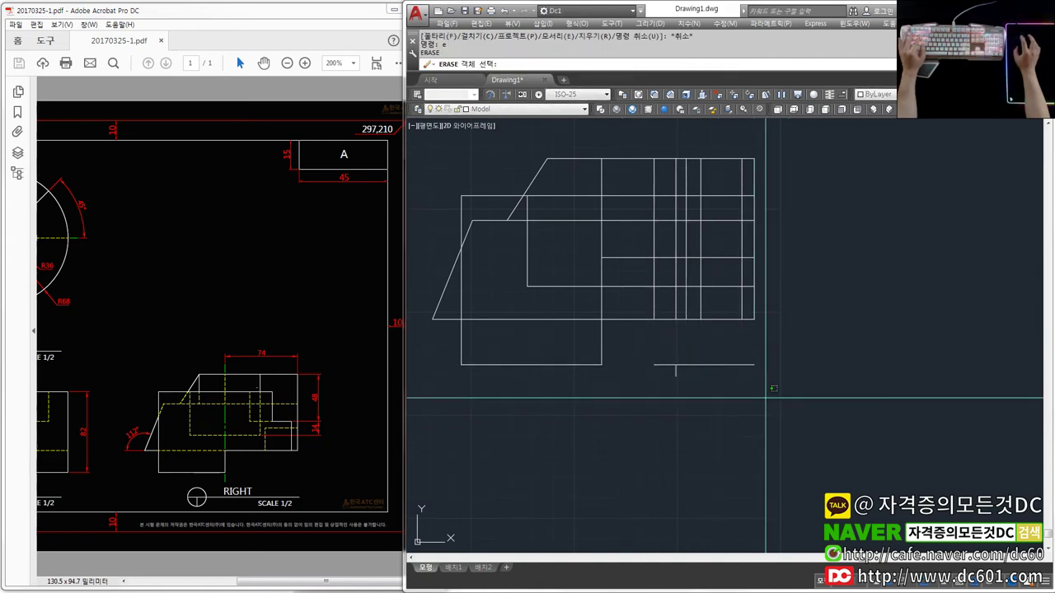
pyautogui.press('Escape')
pyautogui.scroll(2, 734, 365)
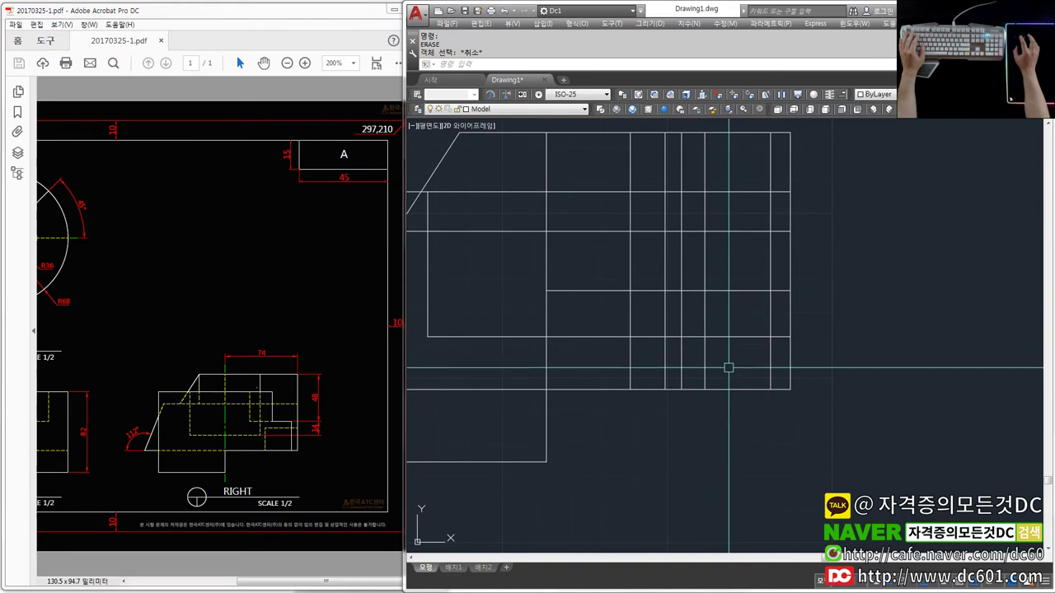
# - Fillet the vertical lines to the horizontal lines, closing two inner corners of the right view
pyautogui.write('f')
pyautogui.press('Return')
pyautogui.moveTo(736, 307)
pyautogui.mouseDown(button='middle')
pyautogui.moveTo(759, 373)
pyautogui.moveTo(746, 359)
pyautogui.mouseUp(button='middle')
pyautogui.click(729, 331)
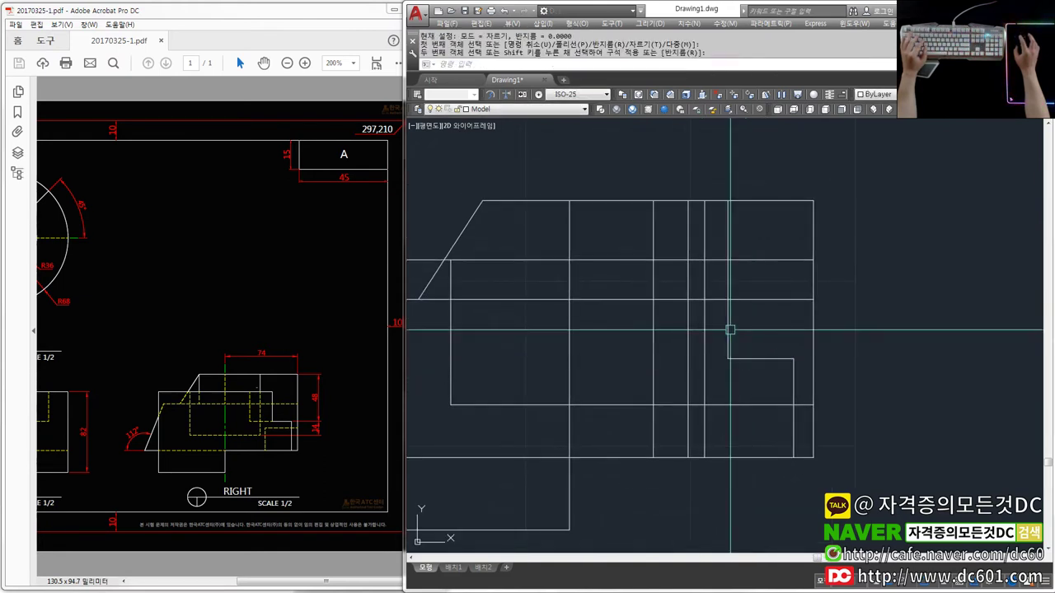
pyautogui.press('Escape')
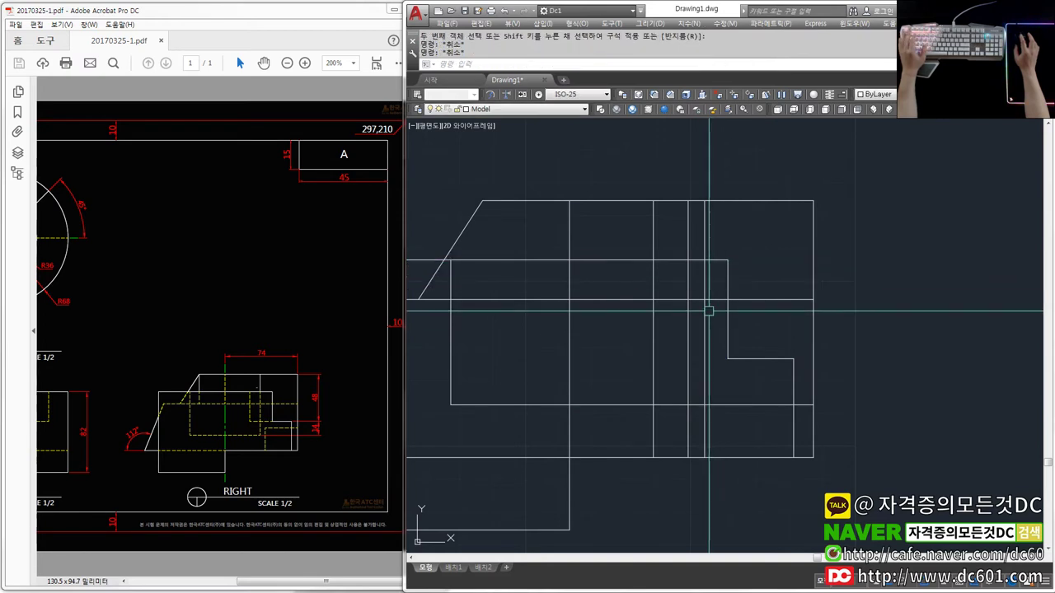
pyautogui.press('Return')
pyautogui.click(705, 350)
pyautogui.click(666, 406)
pyautogui.press('Return')
pyautogui.click(653, 346)
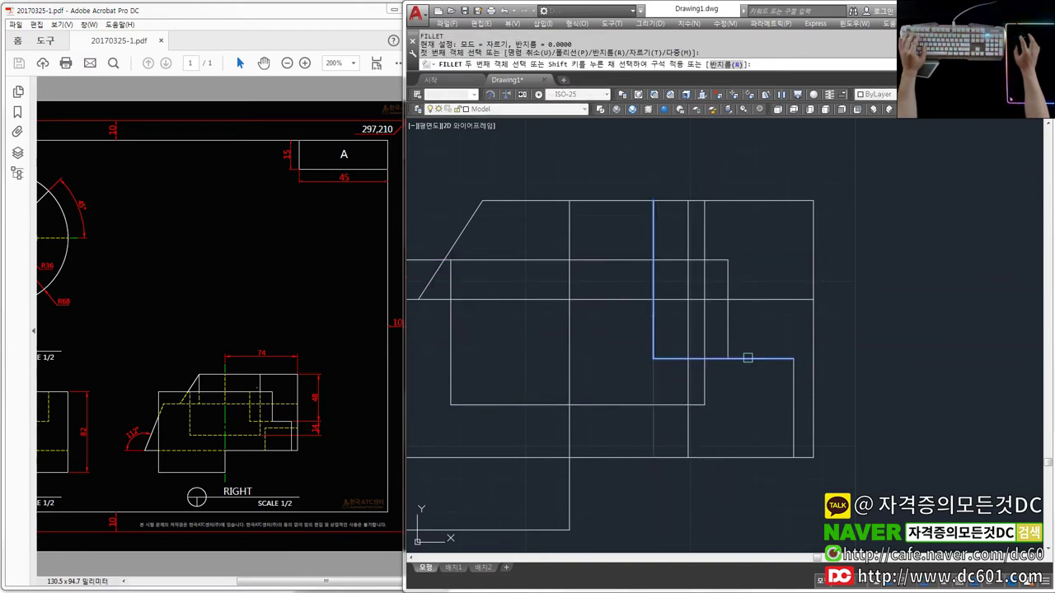
pyautogui.click(747, 358)
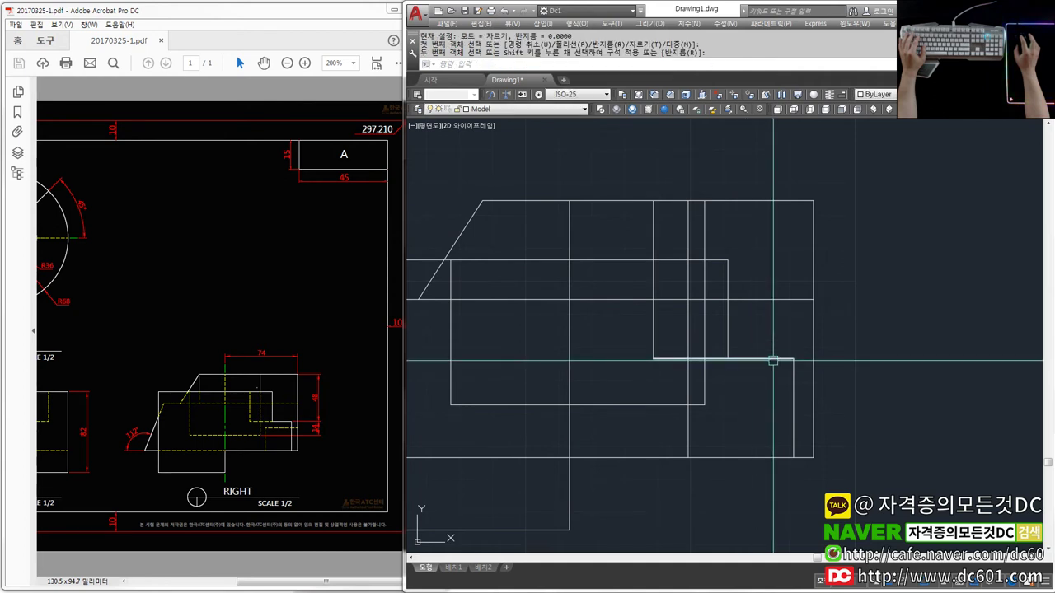
# - Abandon a trim attempt and begin a new line in the right-side view
pyautogui.press('Escape')
pyautogui.write('tr')
pyautogui.press('Return')
pyautogui.press('Return')
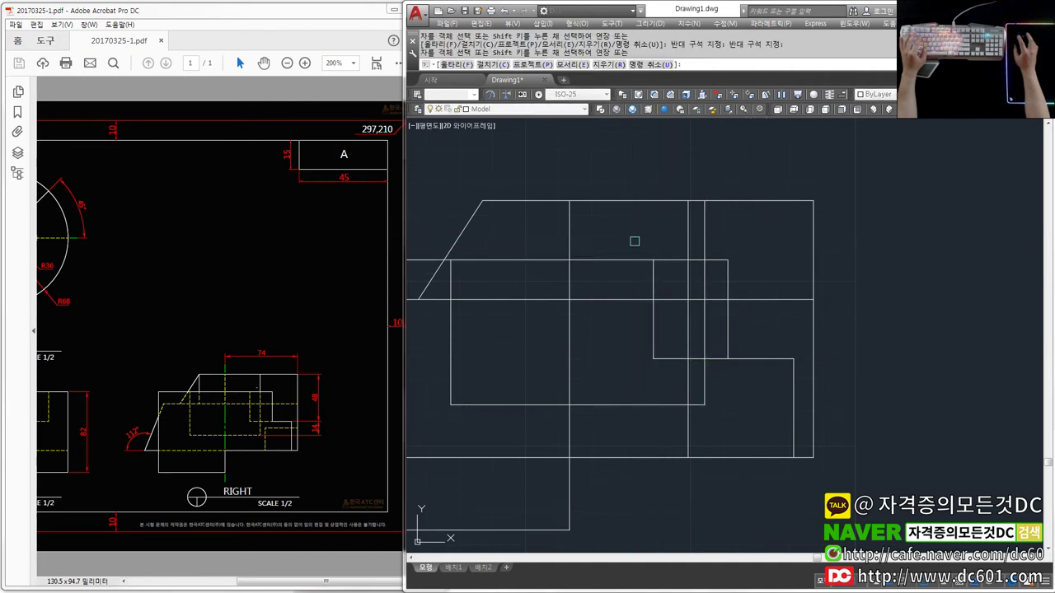
pyautogui.press('Escape')
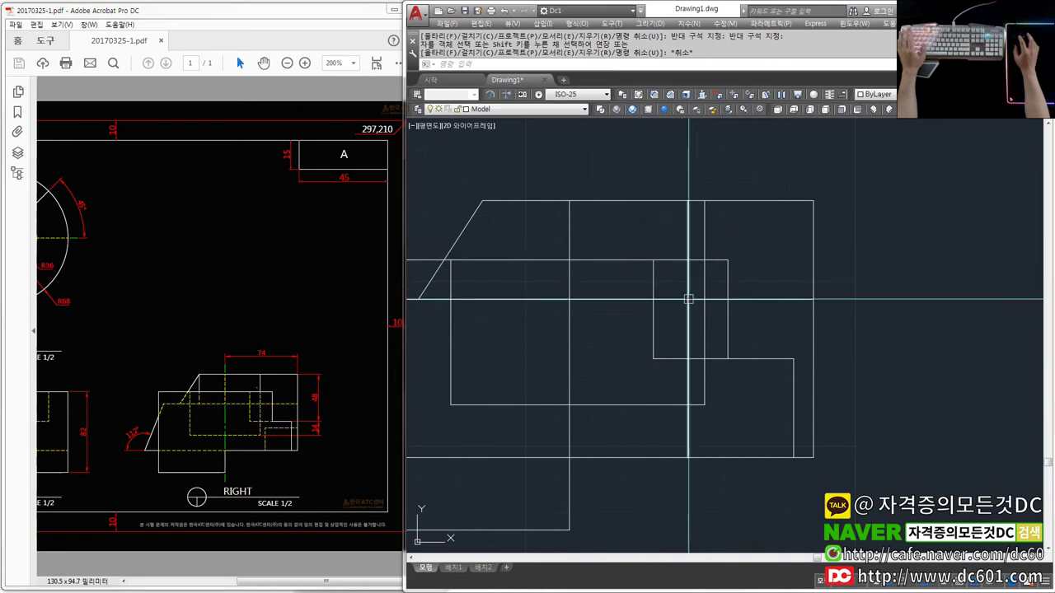
pyautogui.click(689, 304)
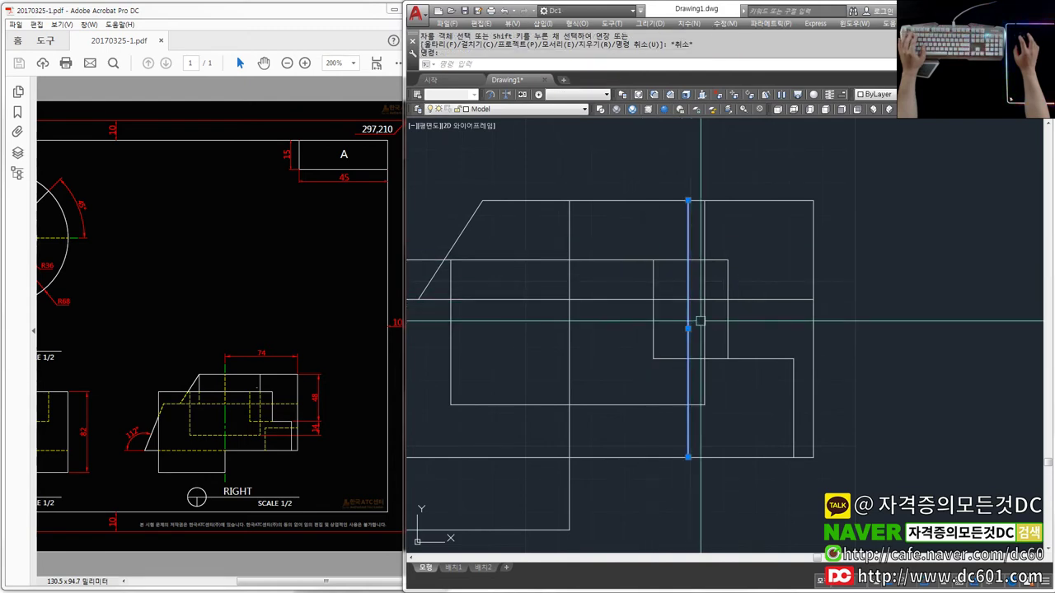
pyautogui.scroll(-3, 726, 403)
pyautogui.press('Escape')
pyautogui.write('l')
pyautogui.press('Return')
pyautogui.click(634, 383)
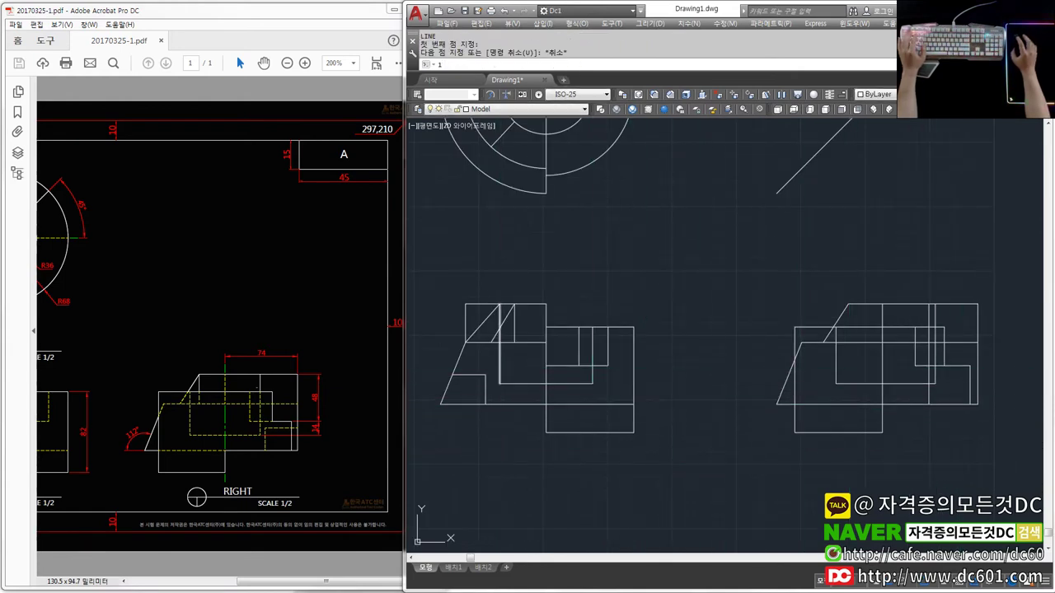
# - Finish the new line at its end point in the right-side view
pyautogui.moveTo(1022, 448); pyautogui.dragTo(862, 420, button='middle')
pyautogui.click(863, 420)
pyautogui.press('Escape')
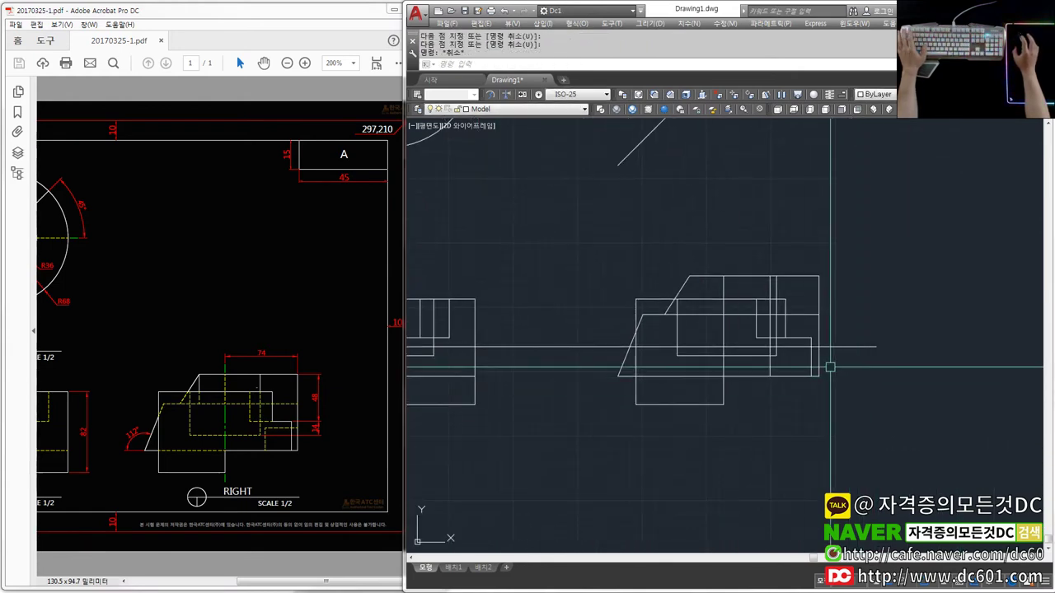
pyautogui.scroll(4, 829, 371)
pyautogui.moveTo(778, 379); pyautogui.dragTo(774, 377, button='middle')
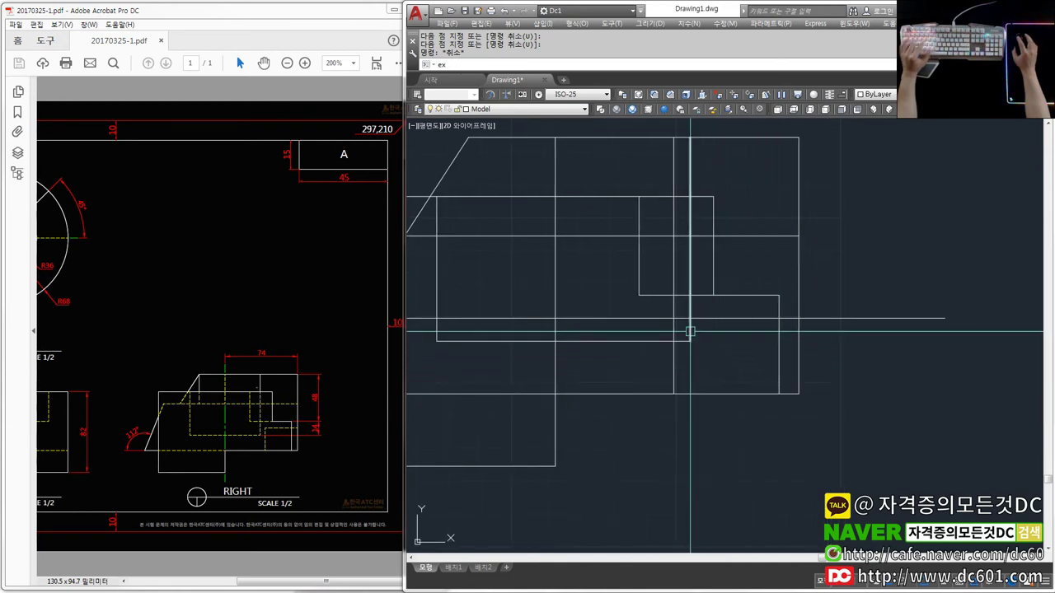
# - Cut the long horizontal line back at the corner using FILLET
pyautogui.write('f')
pyautogui.press('Return')
pyautogui.click(730, 314)
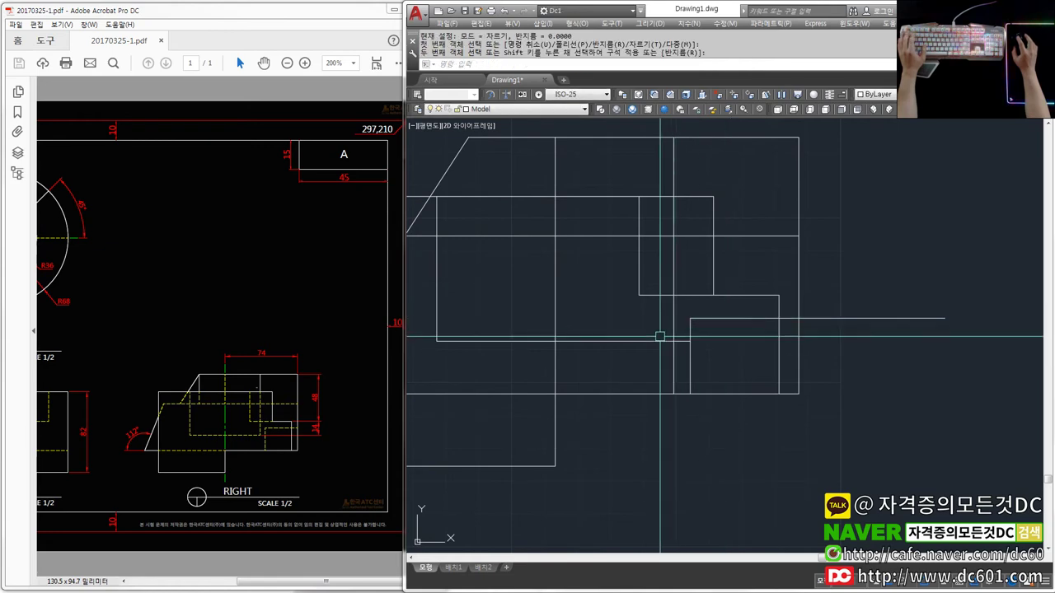
pyautogui.click(858, 318)
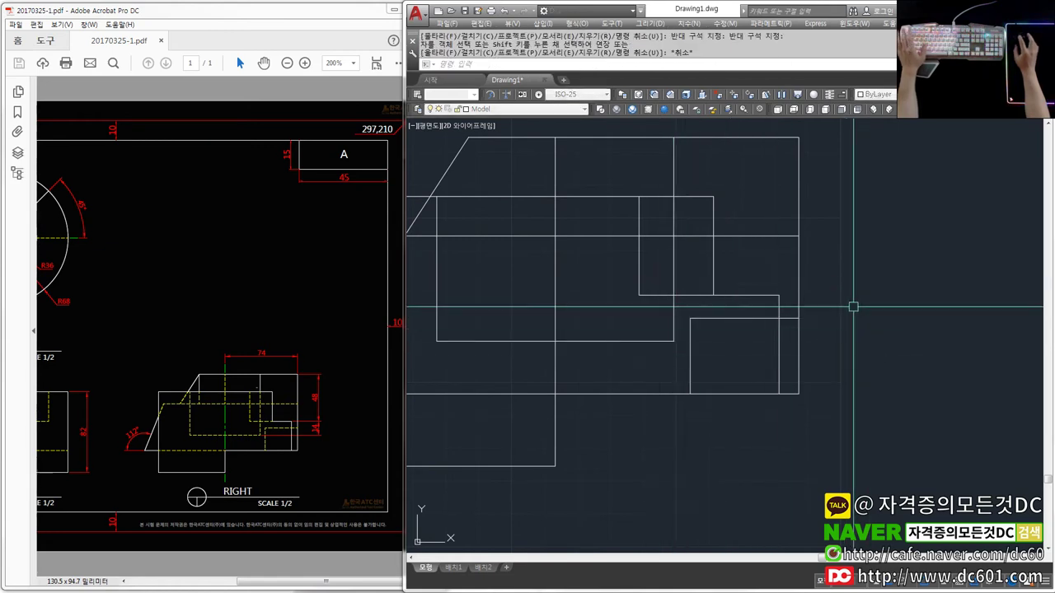
pyautogui.press('Escape')
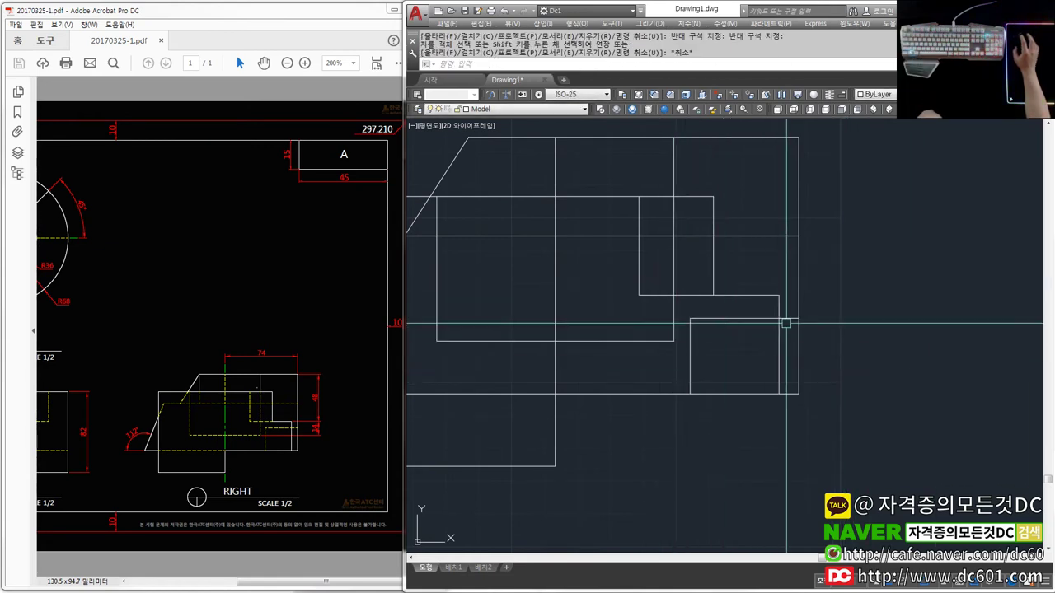
# - Pan and zoom to bring all three views into sight, cancelling a stray line command
pyautogui.moveTo(654, 259); pyautogui.dragTo(658, 305, button='middle')
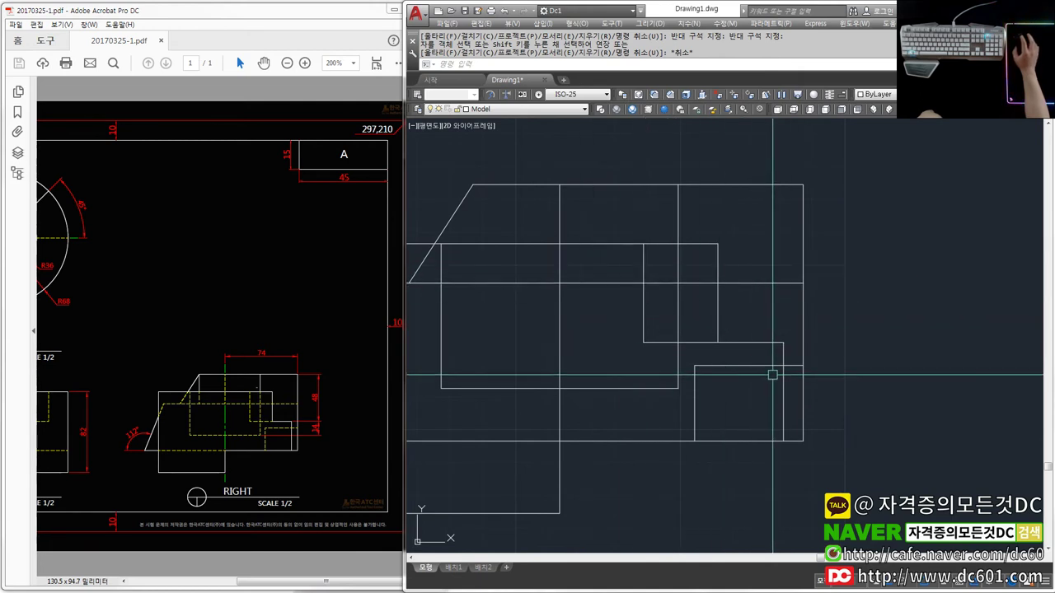
pyautogui.moveTo(771, 378); pyautogui.dragTo(785, 366, button='middle')
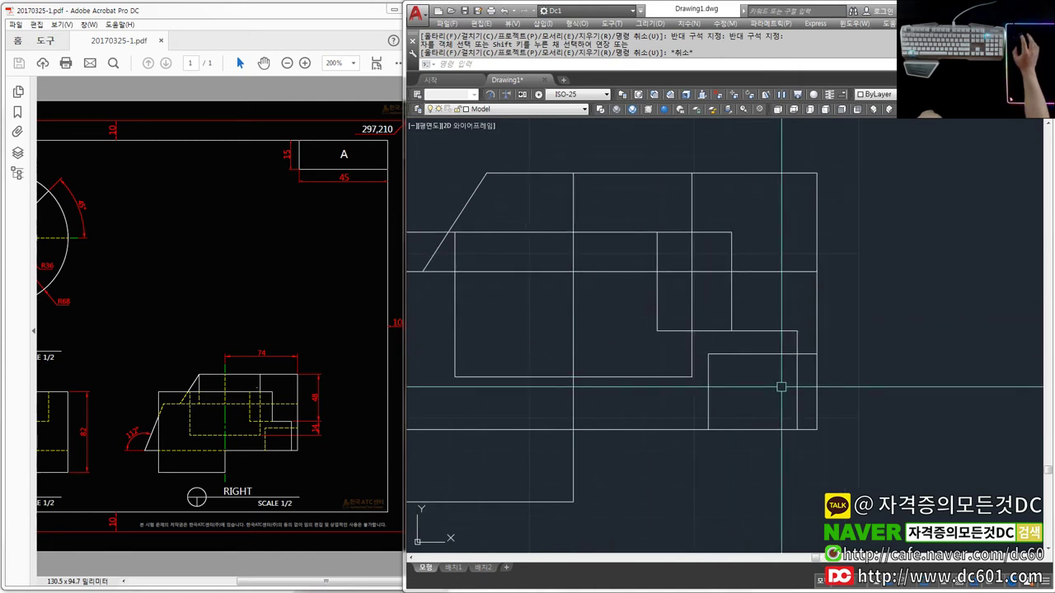
pyautogui.scroll(-2, 782, 386)
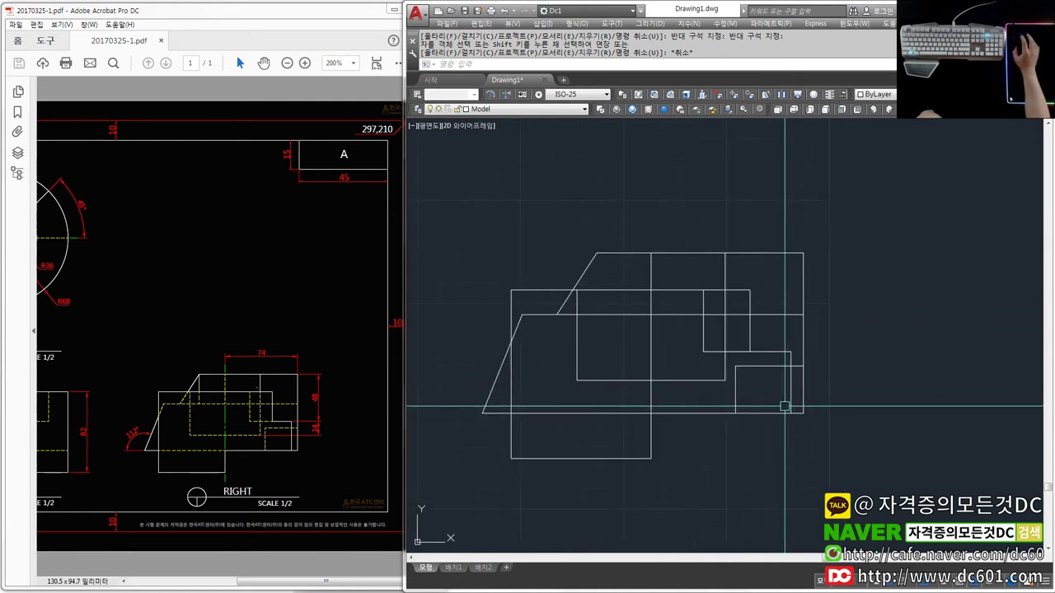
pyautogui.scroll(-5, 784, 406)
pyautogui.scroll(2, 777, 412)
pyautogui.moveTo(777, 417)
pyautogui.mouseDown(button='middle')
pyautogui.moveTo(811, 415)
pyautogui.moveTo(745, 405)
pyautogui.mouseUp(button='middle')
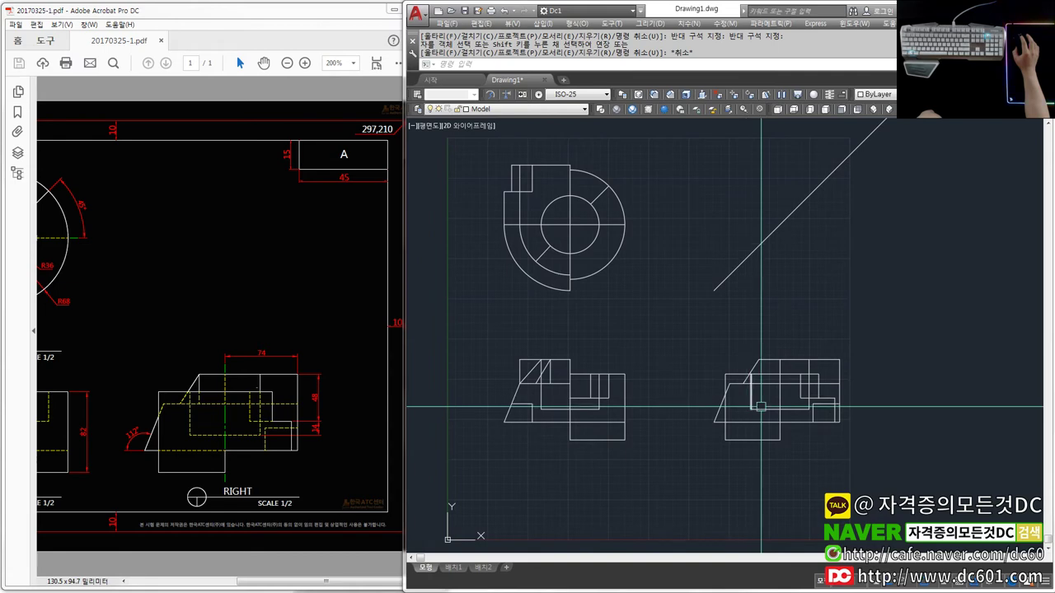
pyautogui.scroll(4, 772, 373)
pyautogui.write('l')
pyautogui.press('Return')
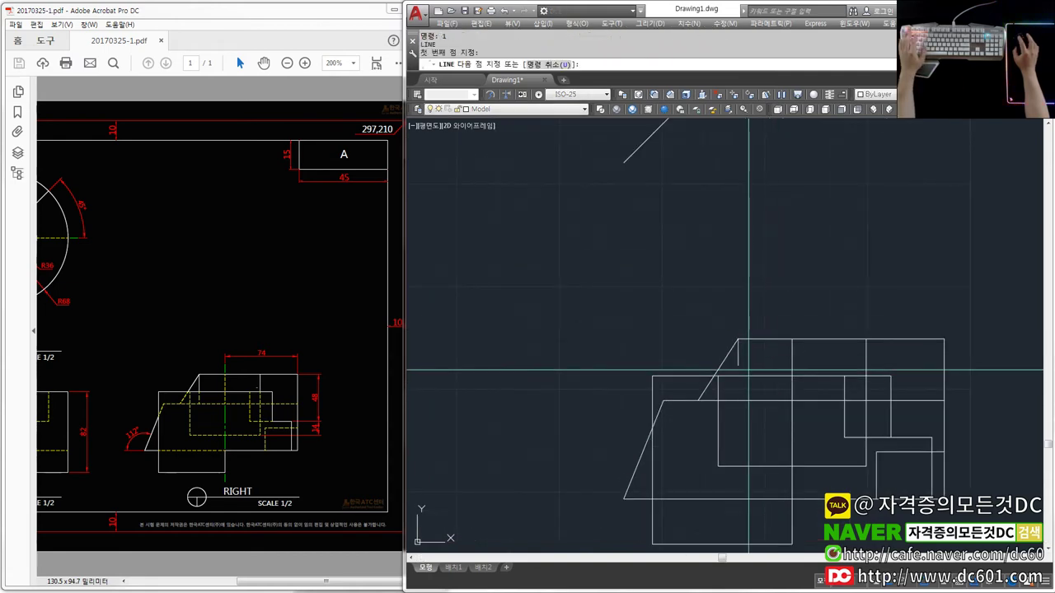
pyautogui.press('Escape')
pyautogui.scroll(-4, 742, 419)
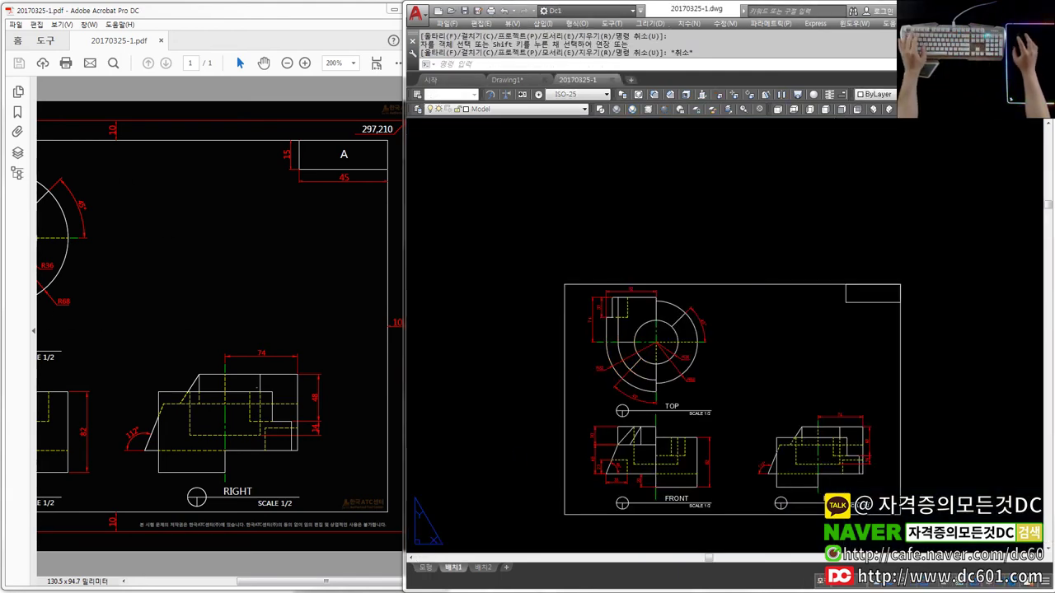
# - Review Drawing1, 20170325-1's Model and 배치1 tabs, and the reference PDF
pyautogui.click(525, 88)
pyautogui.scroll(-2, 494, 329)
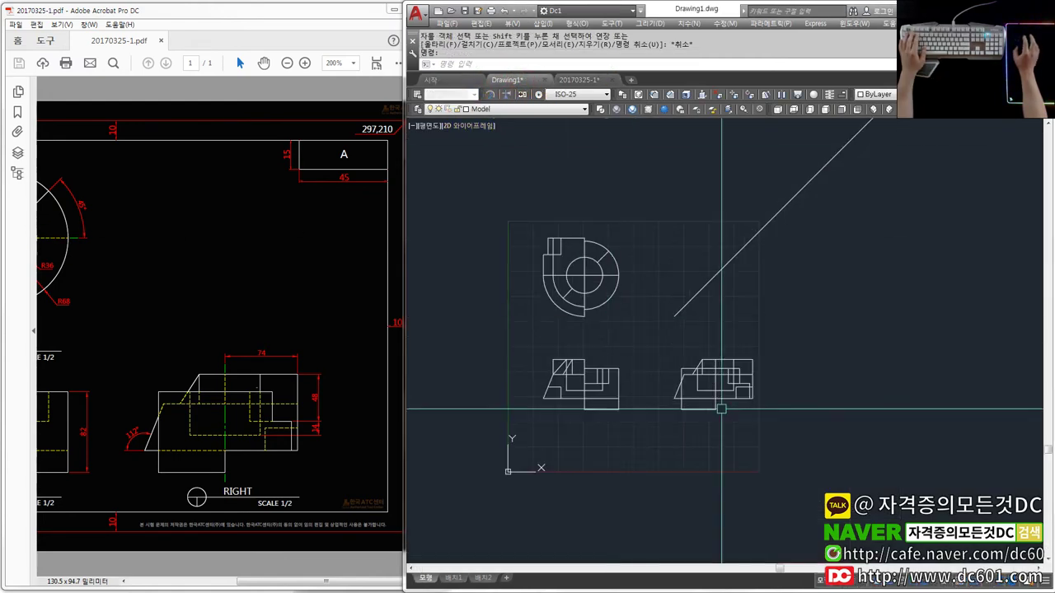
pyautogui.scroll(3, 531, 208)
pyautogui.click(579, 80)
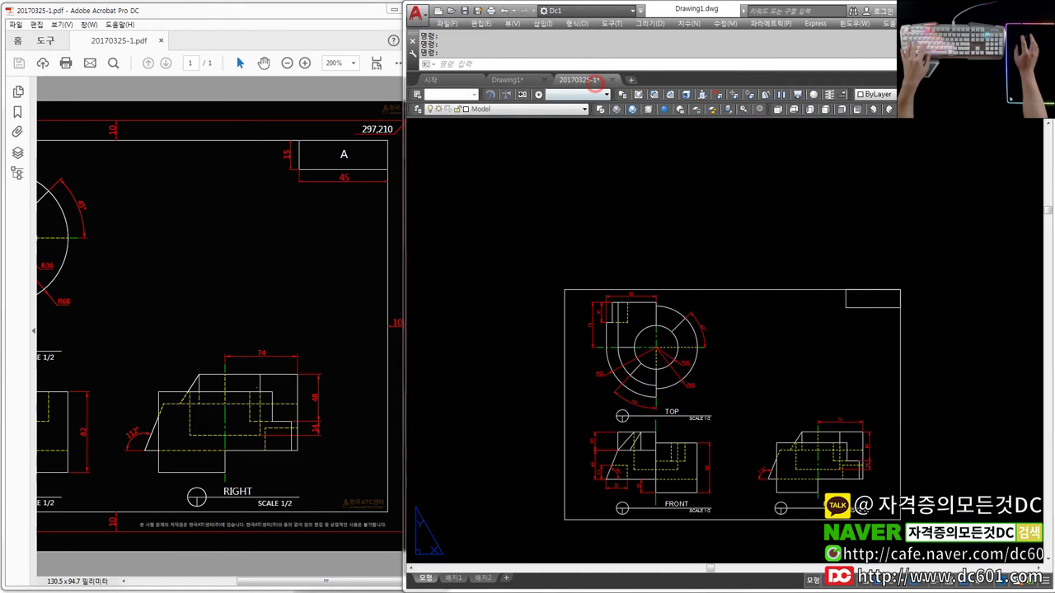
pyautogui.click(425, 578)
pyautogui.click(453, 578)
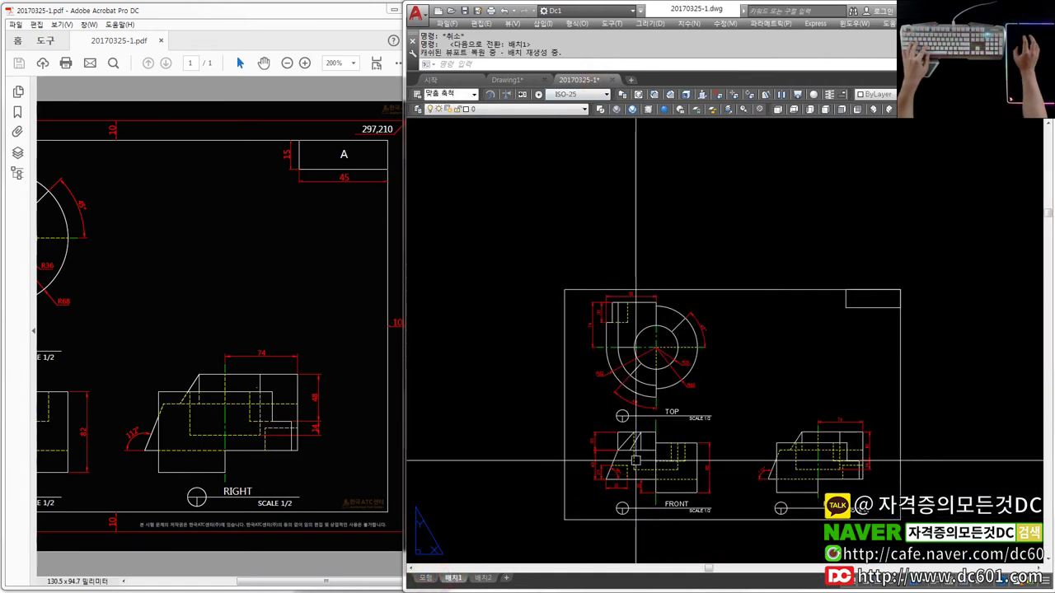
pyautogui.scroll(2, 653, 445)
pyautogui.click(214, 390)
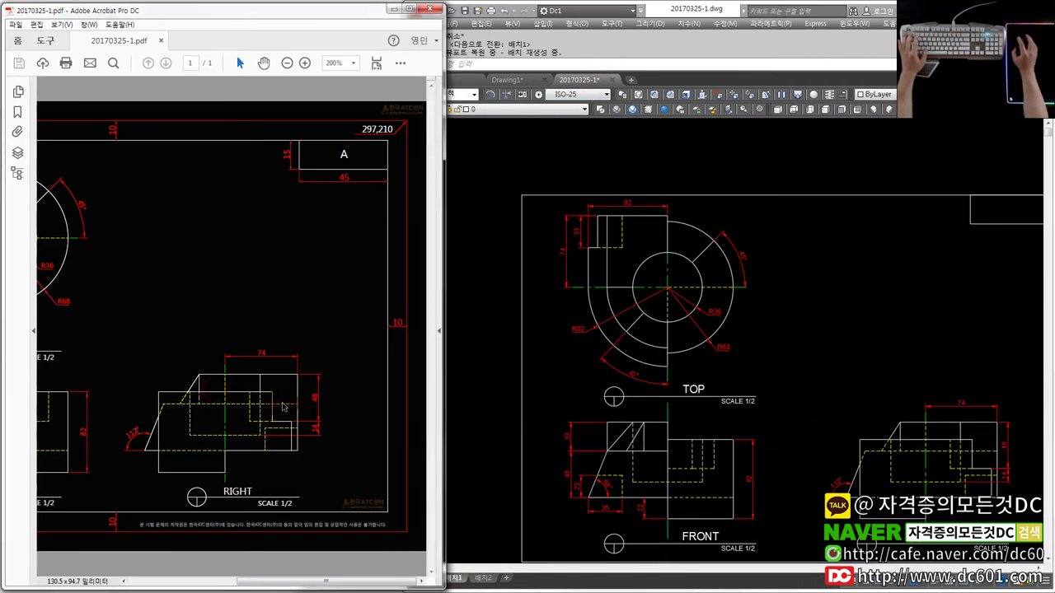
pyautogui.hscroll(-3, 372, 370)
pyautogui.click(495, 371)
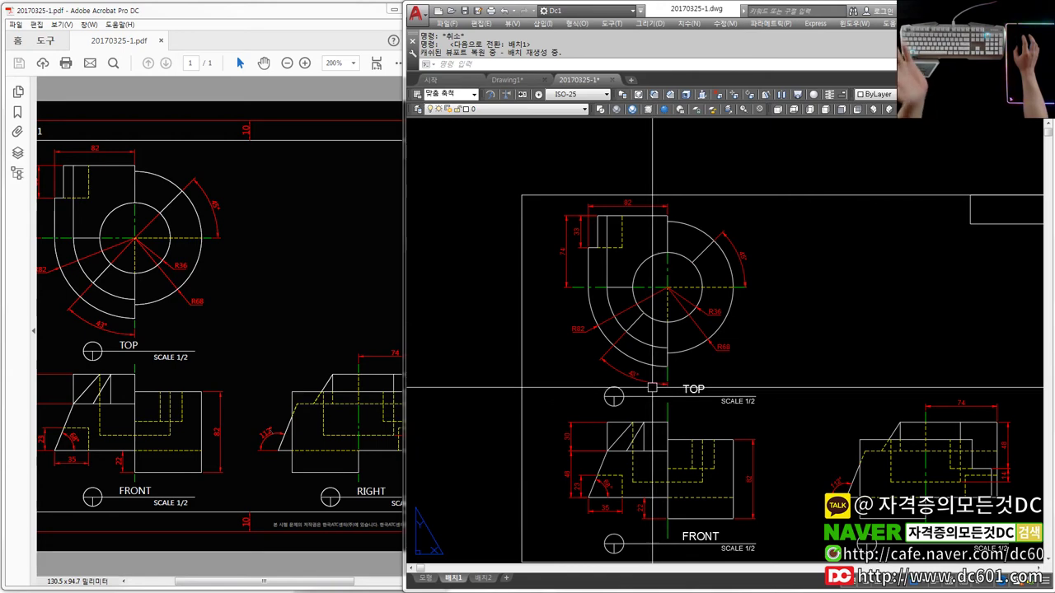
# - Copy all the views and paste them into 20170325-1's model space in a maximized window
pyautogui.hotkey('ctrl', 'a')
pyautogui.hotkey('ctrl', 'c')
pyautogui.click(518, 80)
pyautogui.click(583, 81)
pyautogui.click(425, 578)
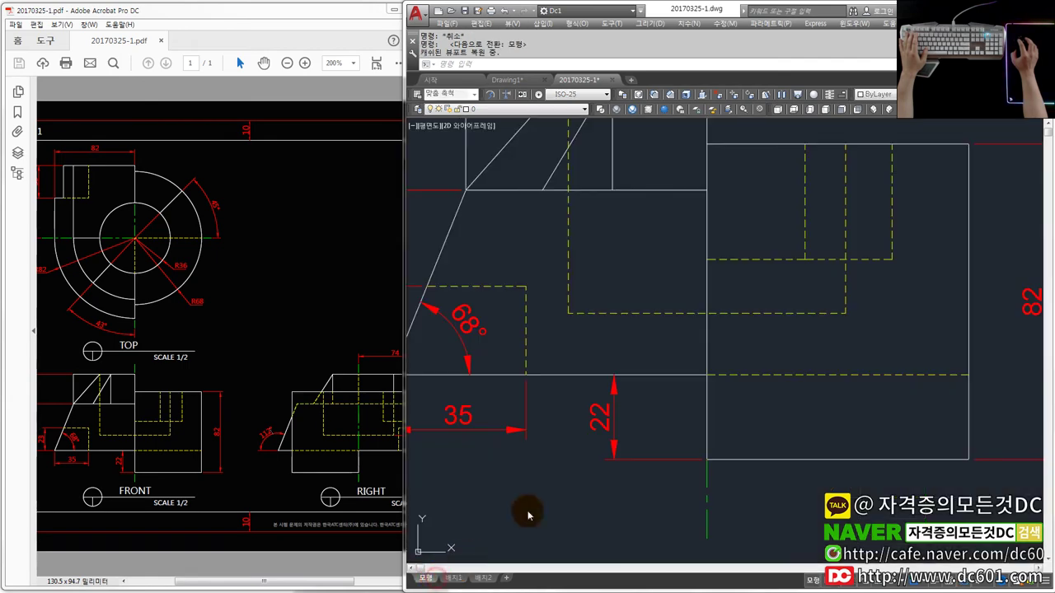
pyautogui.press('super+Up')
pyautogui.scroll(-10, 565, 275)
pyautogui.scroll(2, 514, 279)
pyautogui.hotkey('ctrl', 'v')
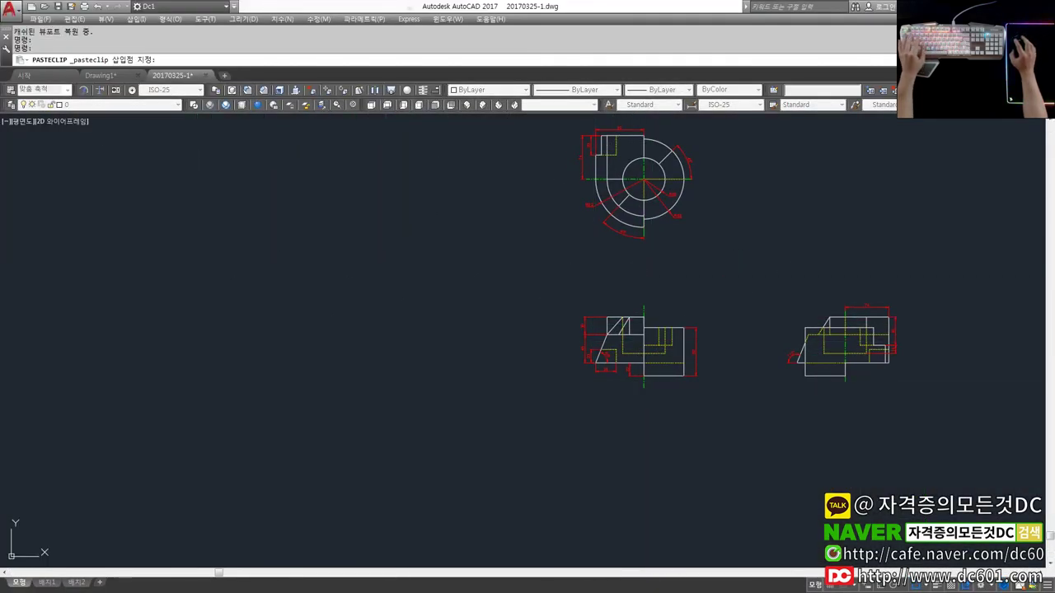
# - Place the pasted views left of the reference views and erase a stray object
pyautogui.click(198, 386)
pyautogui.press('e')
pyautogui.press('Return')
pyautogui.click(366, 217)
pyautogui.press('Return')
pyautogui.moveTo(366, 217); pyautogui.dragTo(419, 251, button='middle')
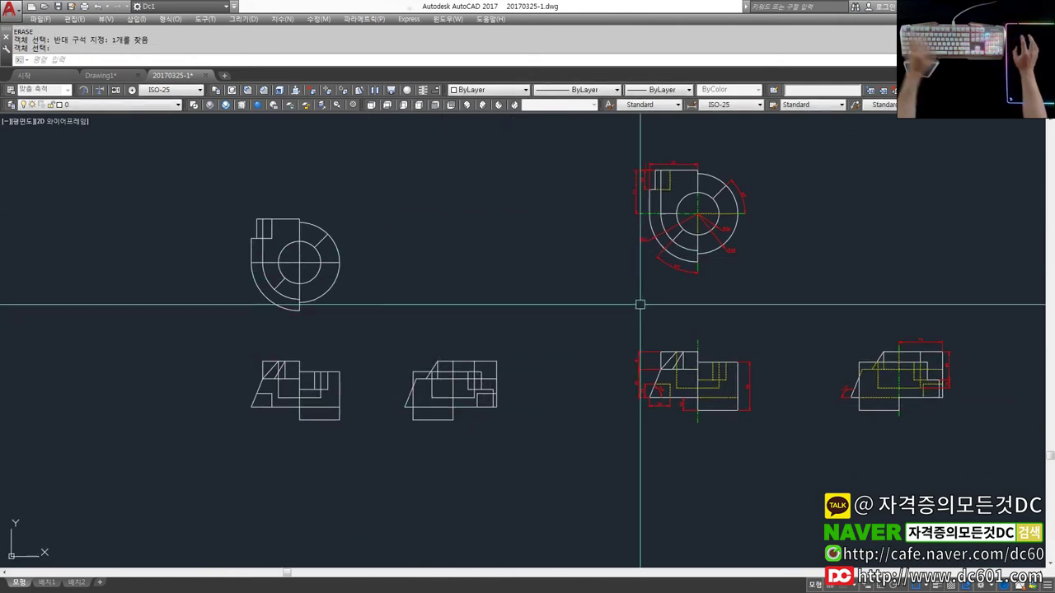
# - Try isolating a layer, then dock AutoCAD on the right half beside Acrobat
pyautogui.write('li')
pyautogui.press('Return')
pyautogui.click(683, 274)
pyautogui.press('Escape')
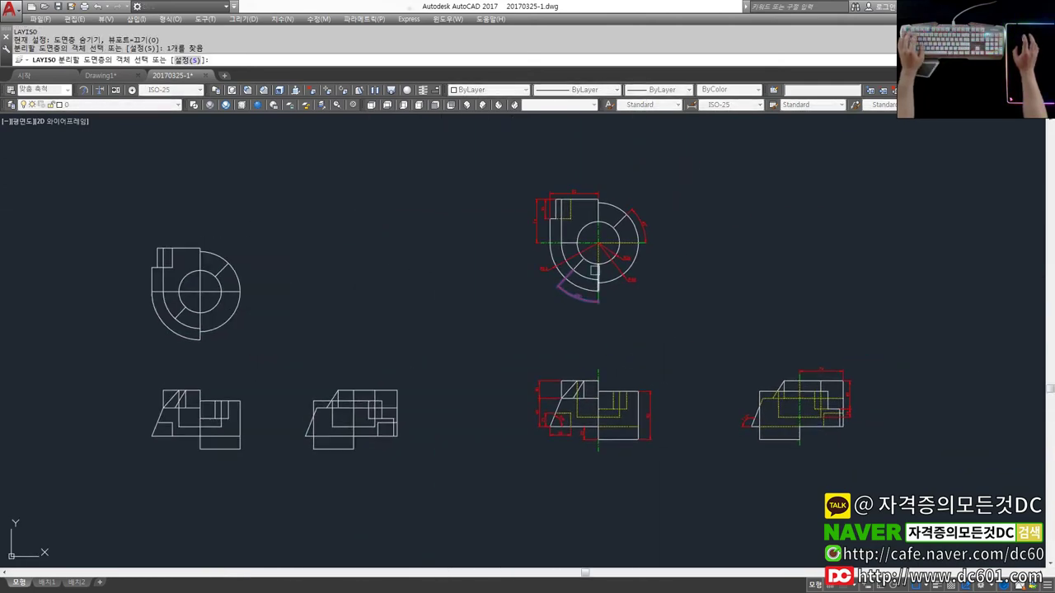
pyautogui.scroll(3, 607, 271)
pyautogui.press('super+Right')
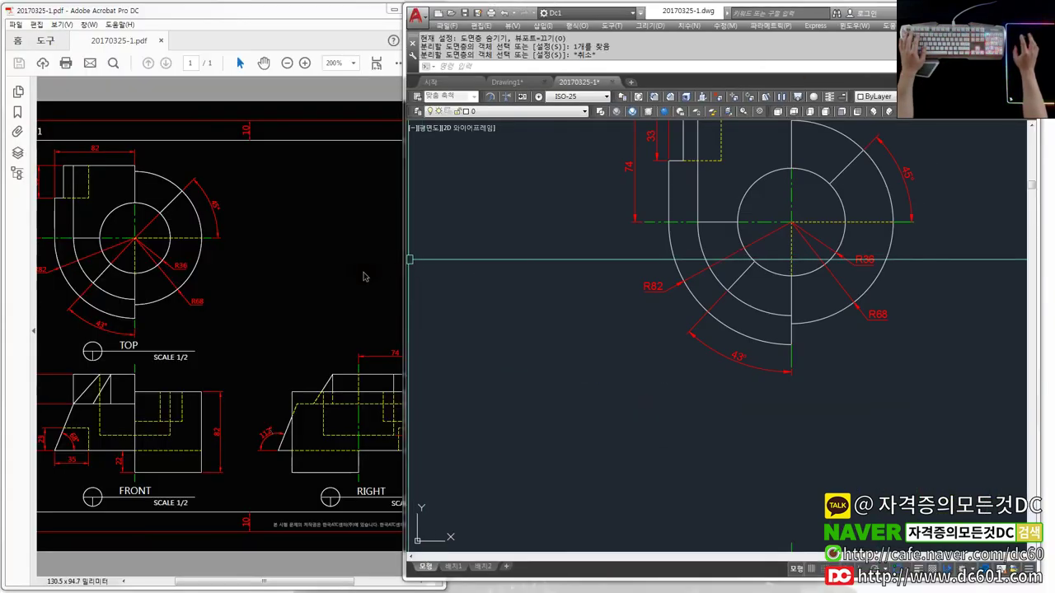
pyautogui.scroll(2, 829, 241)
# - Start and cancel the line and match-properties commands on a view object
pyautogui.write('l')
pyautogui.press('Return')
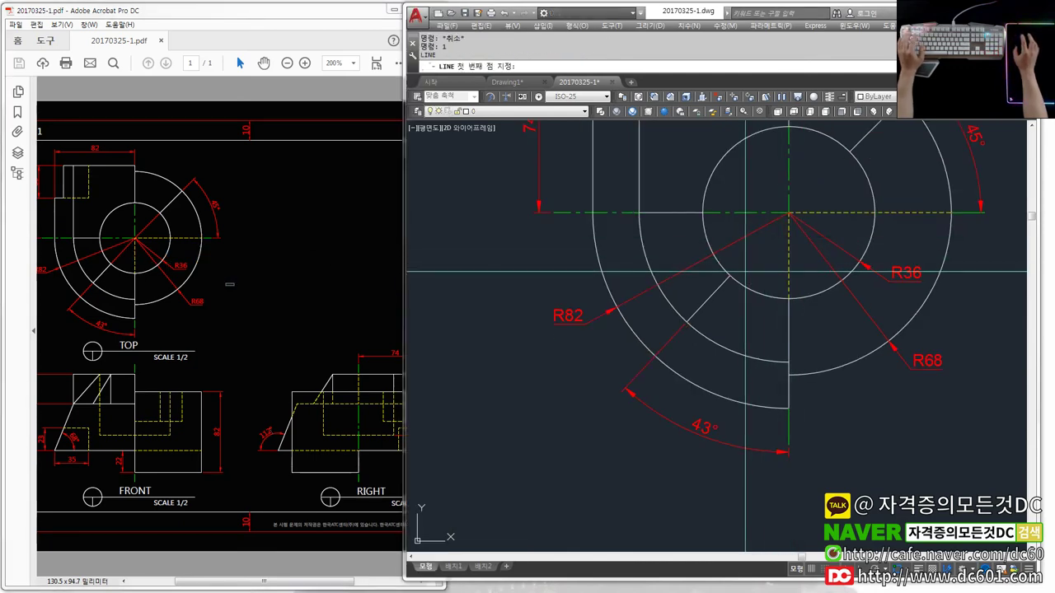
pyautogui.press('Escape')
pyautogui.write('ma')
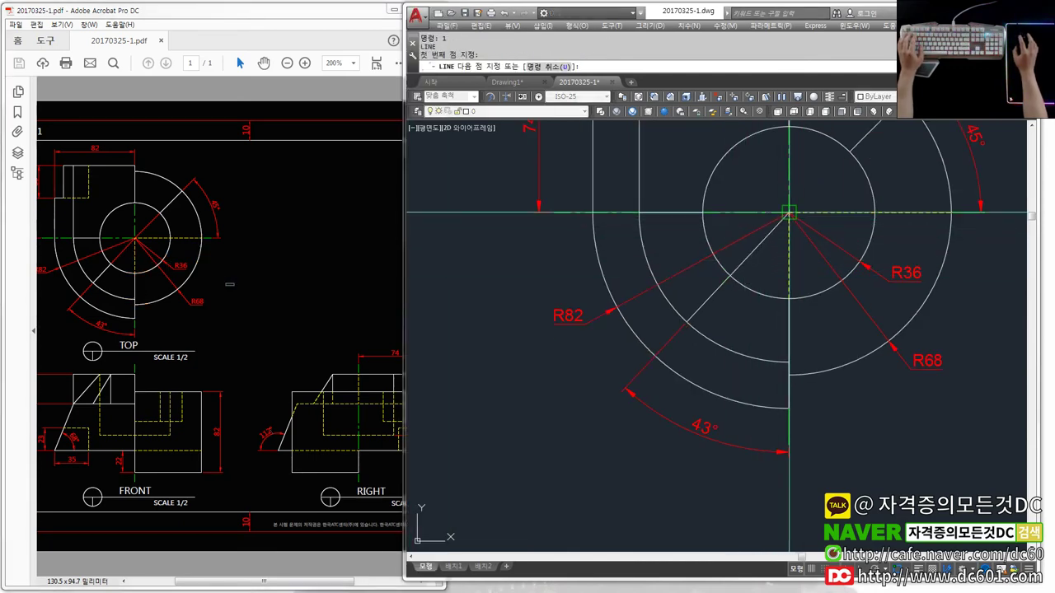
pyautogui.press('Return')
pyautogui.click(754, 243)
pyautogui.click(756, 246)
pyautogui.press('Escape')
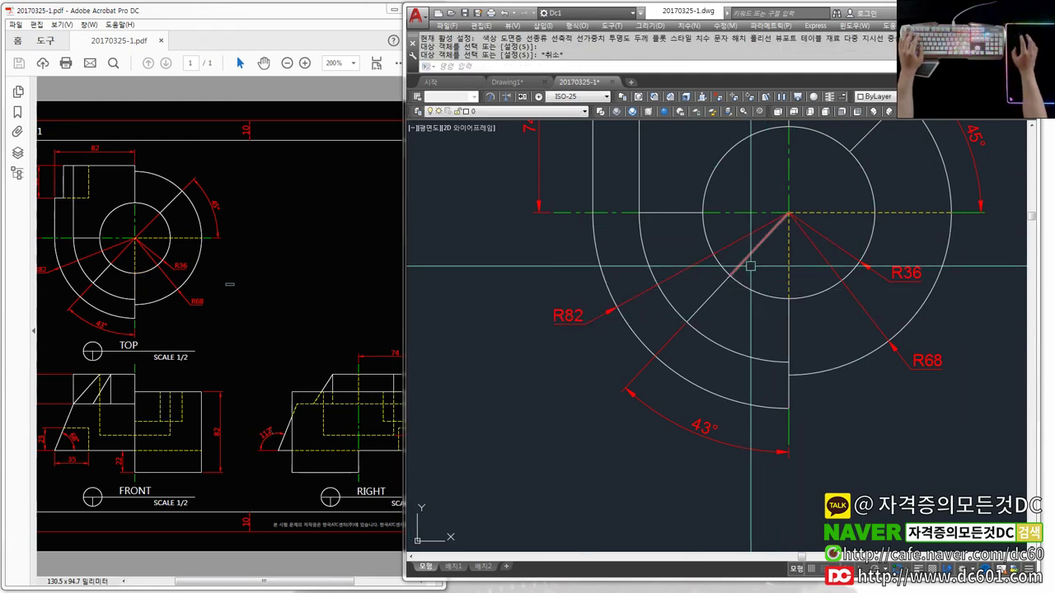
# - Zoom out to see the pasted and reference views together
pyautogui.scroll(-2, 749, 266)
pyautogui.scroll(-2, 742, 272)
pyautogui.scroll(-1, 725, 288)
pyautogui.scroll(-3, 696, 312)
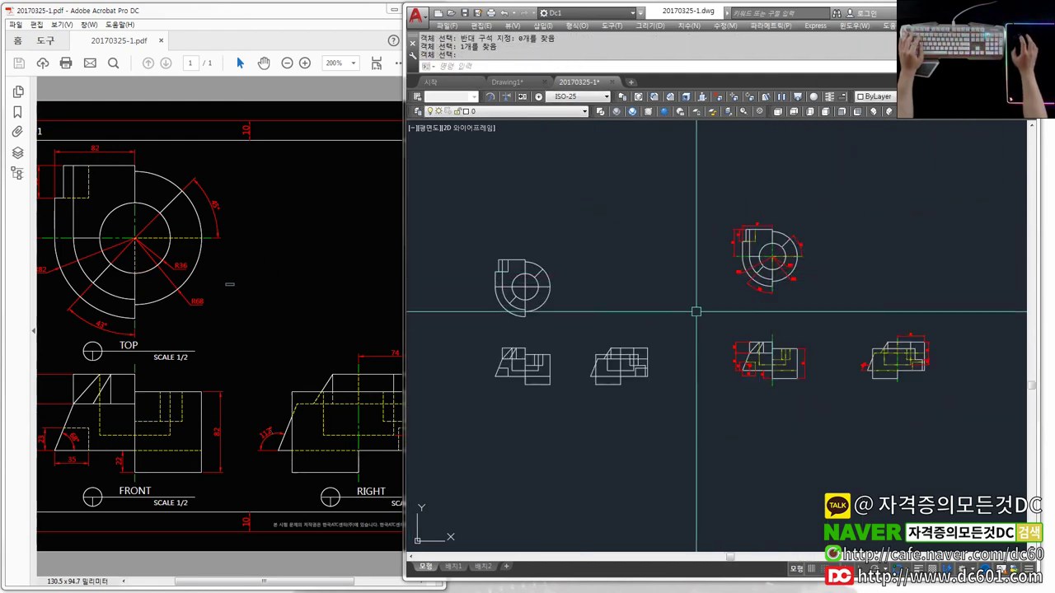
# - Window-select the three pasted white views and colour them blue
pyautogui.scroll(1, 632, 313)
pyautogui.scroll(1, 631, 313)
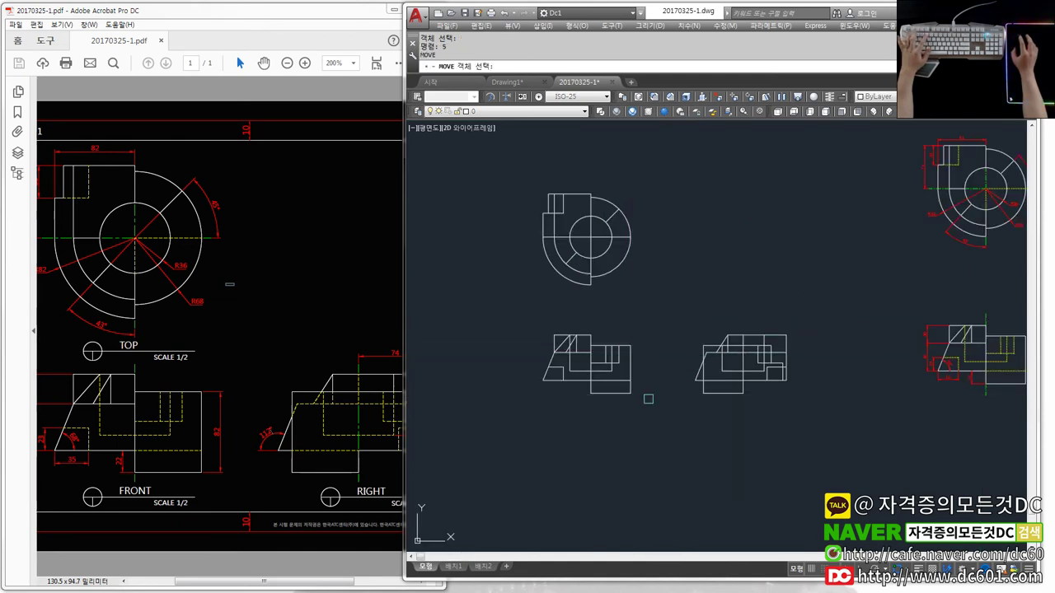
pyautogui.click(807, 441)
pyautogui.click(575, 221)
pyautogui.click(487, 111)
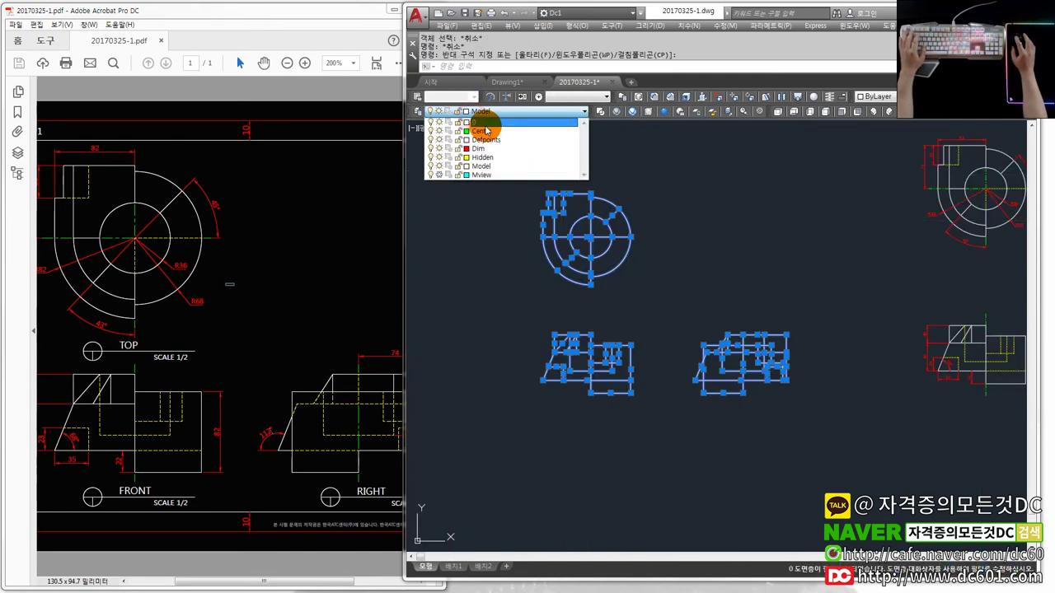
pyautogui.click(876, 96)
pyautogui.click(880, 161)
pyautogui.press('Escape')
# - Begin moving the blue top view, cancel it, and pan to the reference views
pyautogui.write('m')
pyautogui.press('Return')
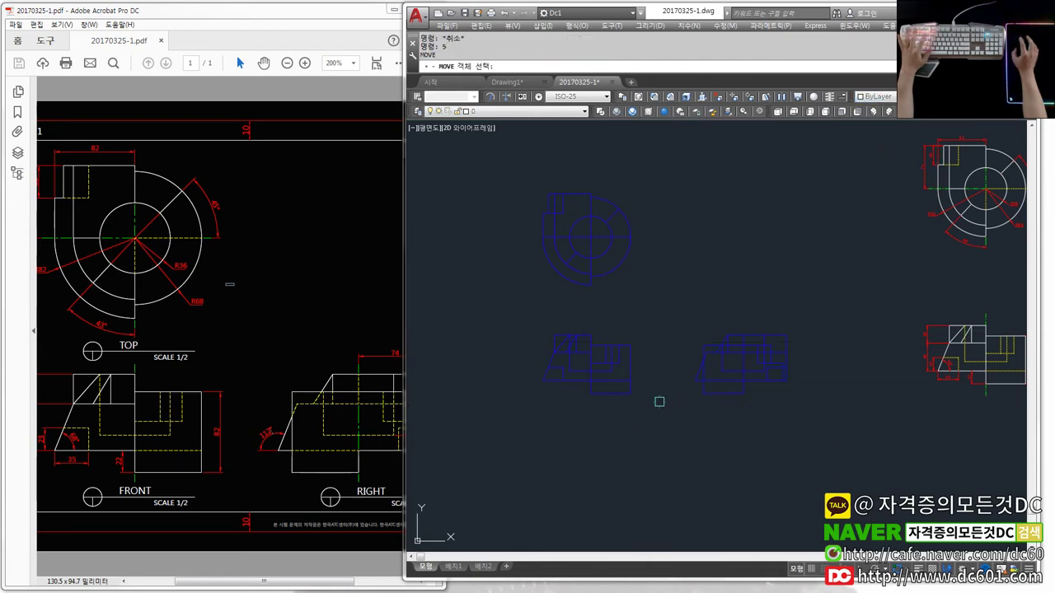
pyautogui.click(660, 284)
pyautogui.click(522, 190)
pyautogui.press('Return')
pyautogui.click(495, 271)
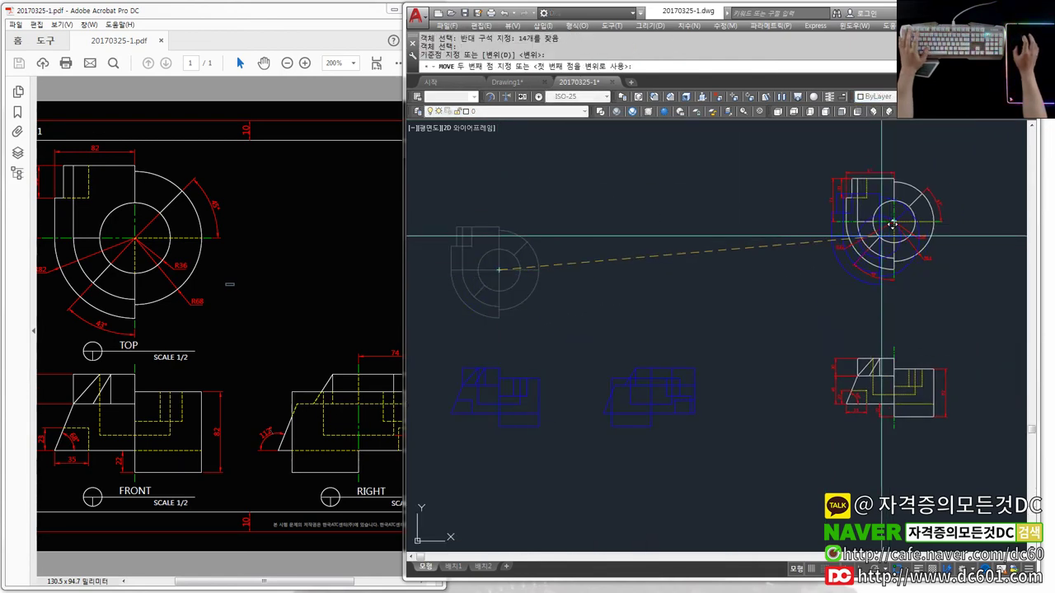
pyautogui.press('Escape')
pyautogui.moveTo(873, 302); pyautogui.dragTo(717, 302, button='middle')
# - Erase a window of unwanted objects near the views
pyautogui.write('e')
pyautogui.press('Return')
pyautogui.click(972, 499)
pyautogui.click(655, 160)
pyautogui.press('Return')
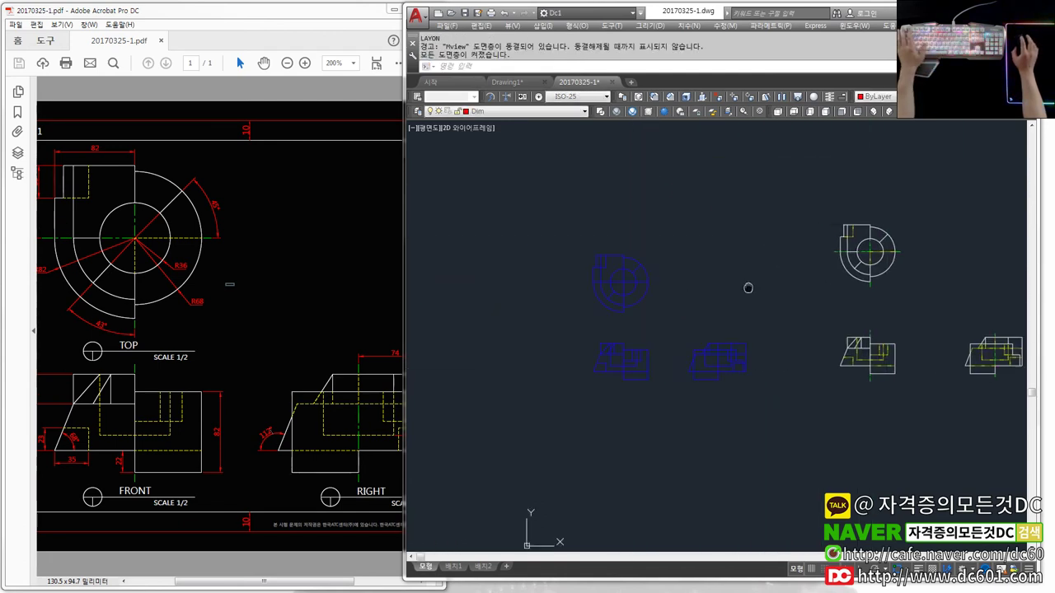
pyautogui.click(573, 210)
pyautogui.press('Escape')
pyautogui.press('Escape')
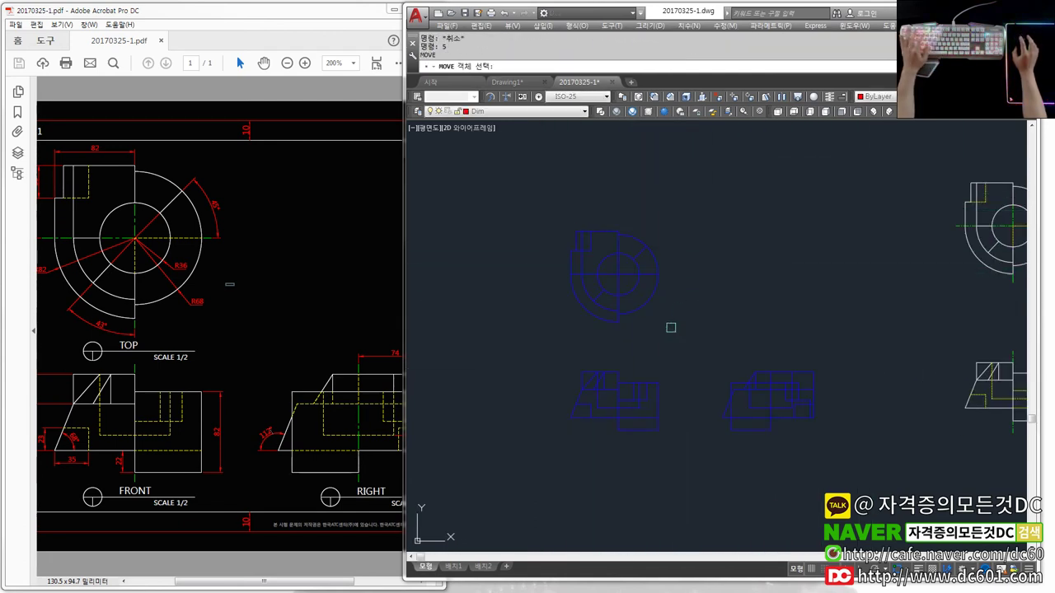
# - Move the blue top view onto the reference top view and regenerate the display
pyautogui.click(670, 321)
pyautogui.click(431, 278)
pyautogui.press('Return')
pyautogui.click(614, 272)
pyautogui.moveTo(810, 285); pyautogui.dragTo(596, 271, button='middle')
pyautogui.click(796, 216)
pyautogui.scroll(3, 787, 190)
pyautogui.write('re')
pyautogui.press('Return')
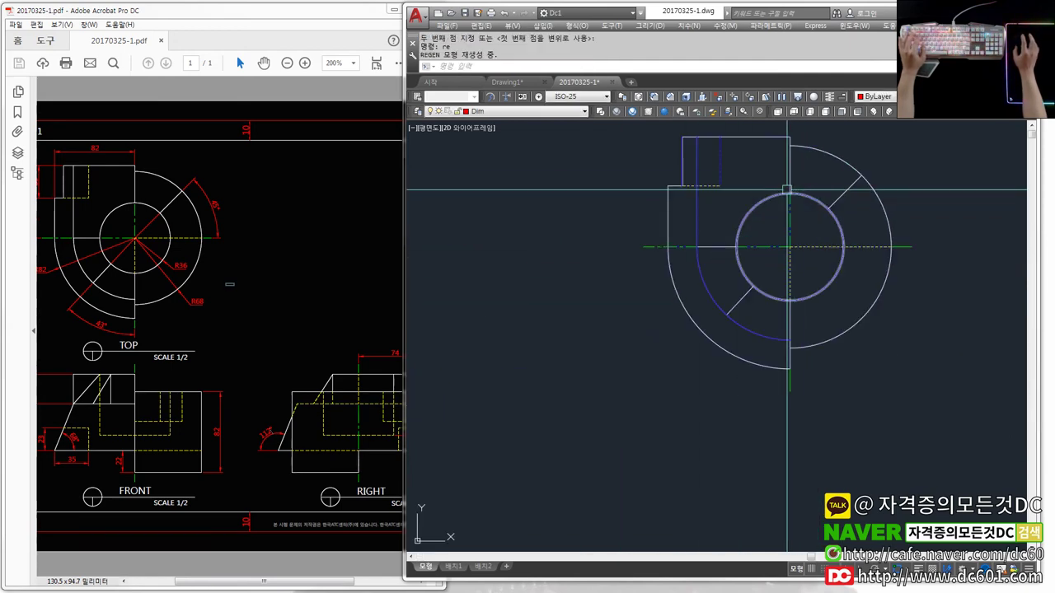
pyautogui.scroll(1, 787, 189)
pyautogui.scroll(1, 784, 247)
# - Undo two zoom changes and bring the selected objects to the front
pyautogui.hotkey('ctrl', 'z')
pyautogui.hotkey('ctrl', 'z')
pyautogui.hotkey('ctrl', 'z')
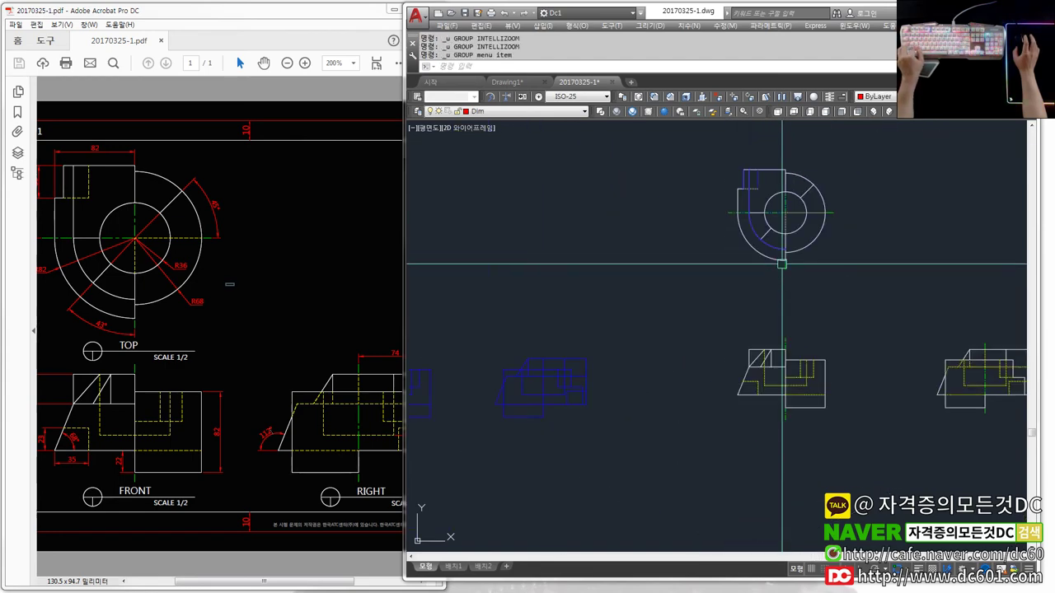
pyautogui.hotkey('ctrl', 'z')
pyautogui.press('Return')
pyautogui.write('f')
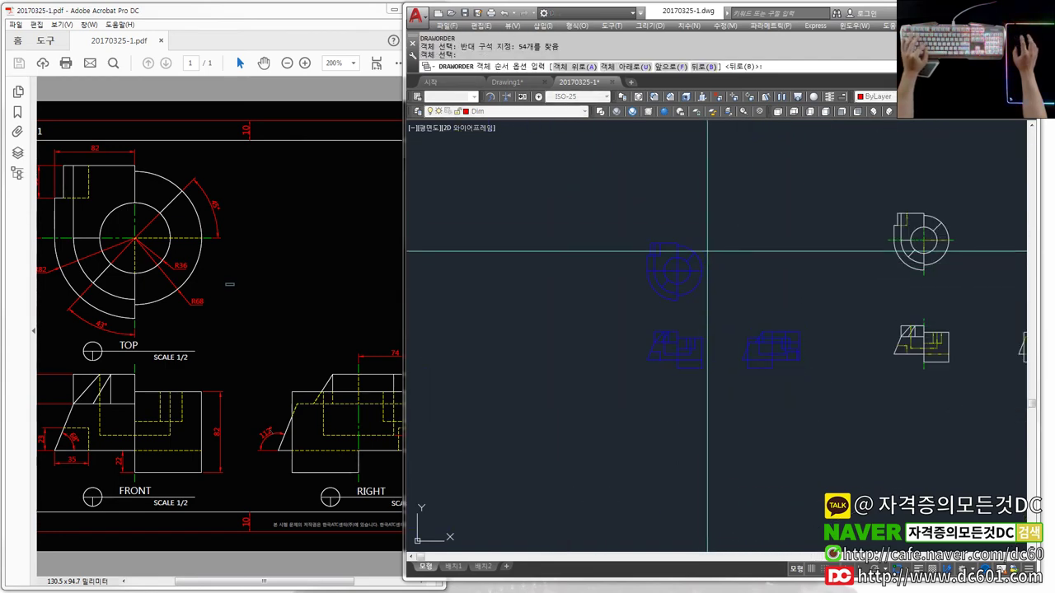
pyautogui.press('Return')
pyautogui.press('Escape')
# - Reposition the blue top view on the reference and regenerate the display
pyautogui.write('5')
pyautogui.press('Return')
pyautogui.click(742, 323)
pyautogui.click(685, 243)
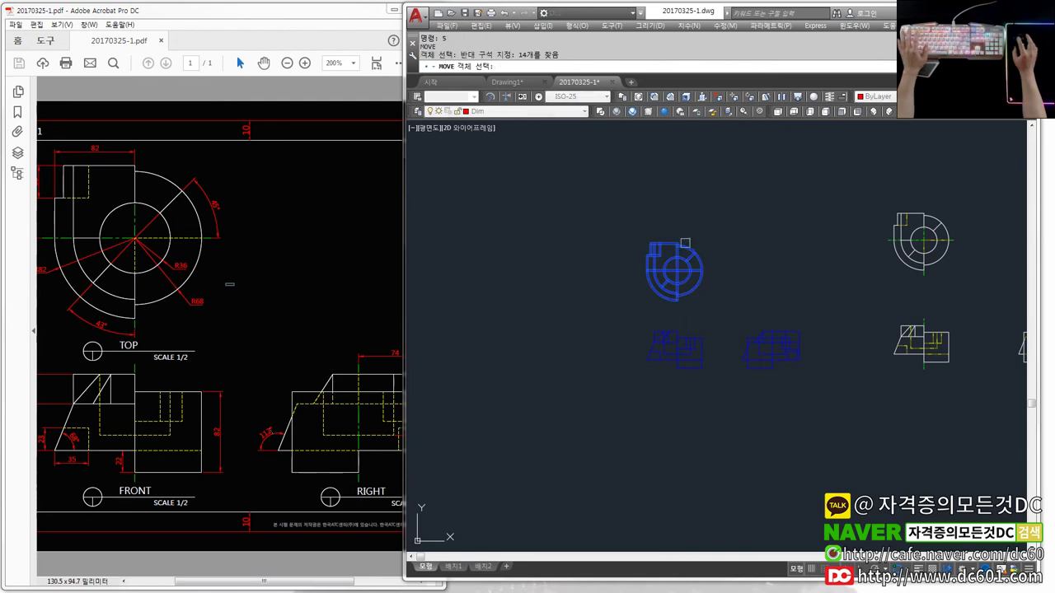
pyautogui.scroll(4, 934, 250)
pyautogui.click(923, 221)
pyautogui.write('re')
pyautogui.press('Return')
pyautogui.scroll(-4, 771, 267)
# - Move the blue front and right views onto their reference positions
pyautogui.write('m')
pyautogui.press('Return')
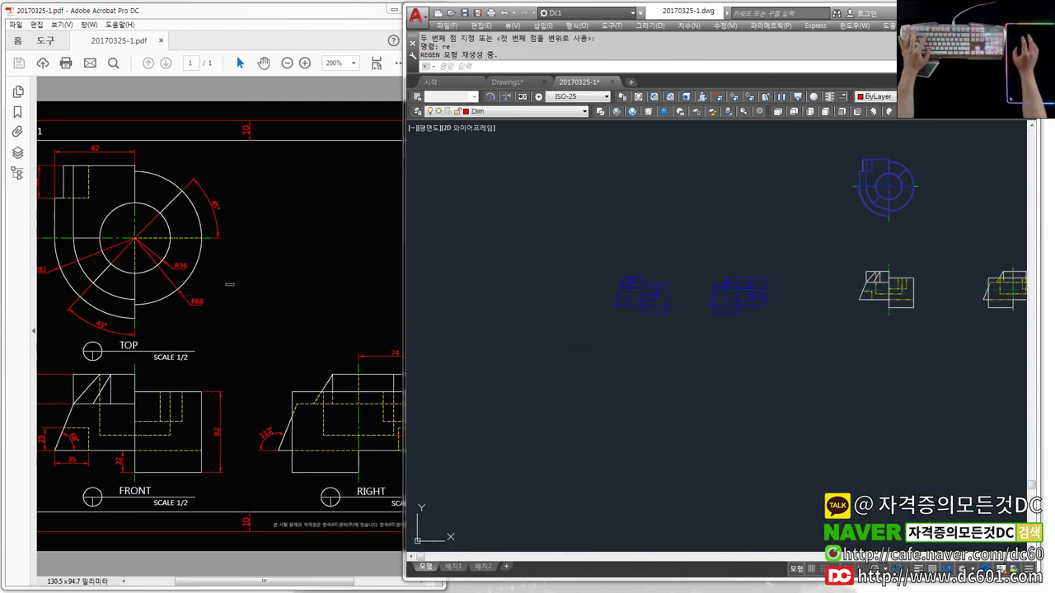
pyautogui.click(684, 329)
pyautogui.click(601, 252)
pyautogui.press('Return')
pyautogui.scroll(3, 618, 314)
pyautogui.click(617, 314)
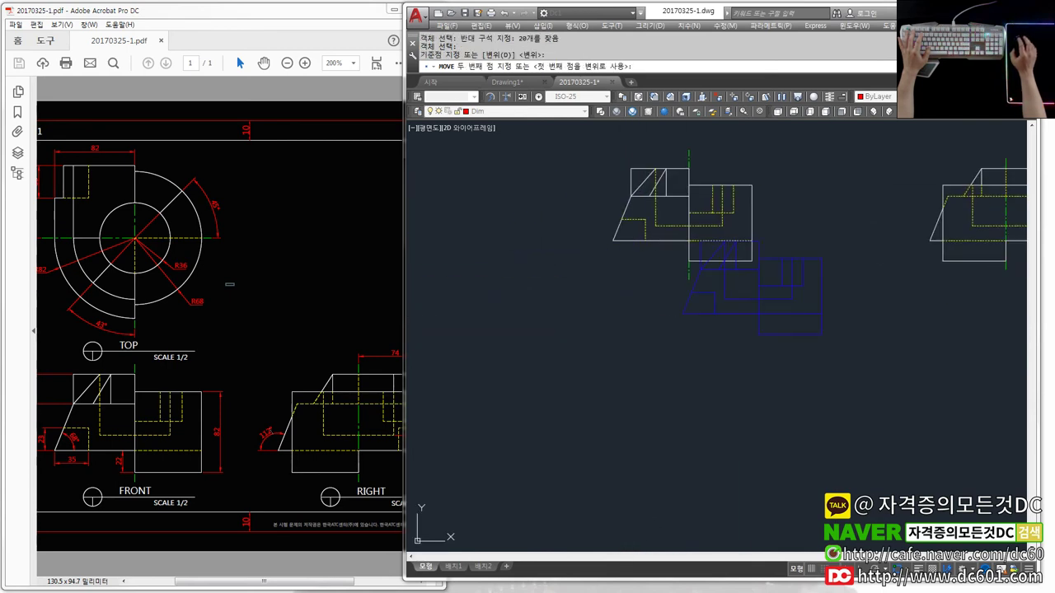
pyautogui.click(753, 252)
pyautogui.press('Return')
pyautogui.scroll(-2, 545, 310)
# - Move the left blue views so they snap onto the reference corner
pyautogui.moveTo(544, 310); pyautogui.dragTo(609, 328, button='middle')
pyautogui.click(660, 346)
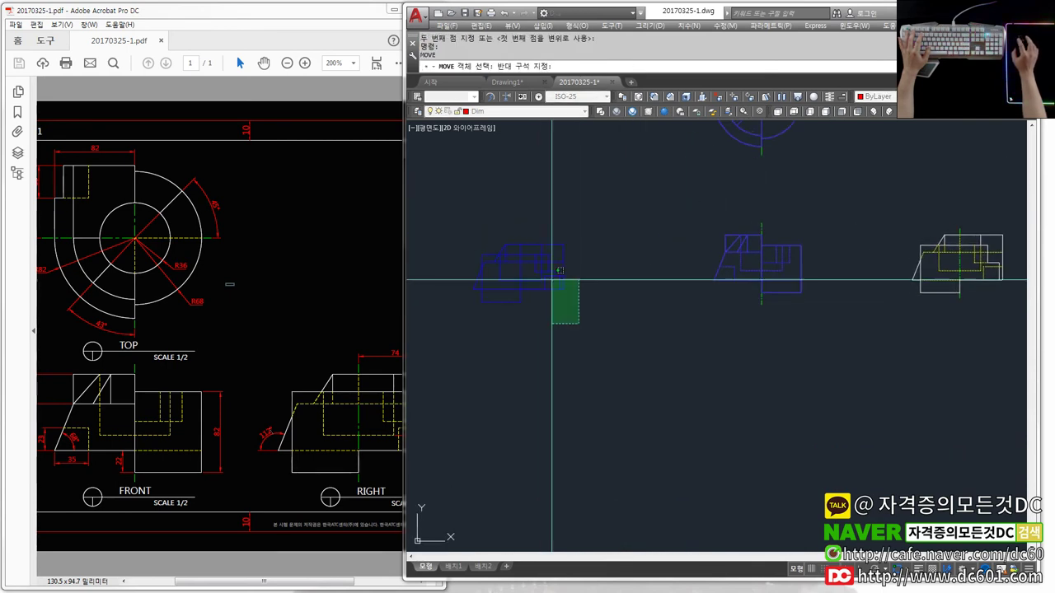
pyautogui.click(451, 203)
pyautogui.click(563, 244)
pyautogui.scroll(4, 725, 321)
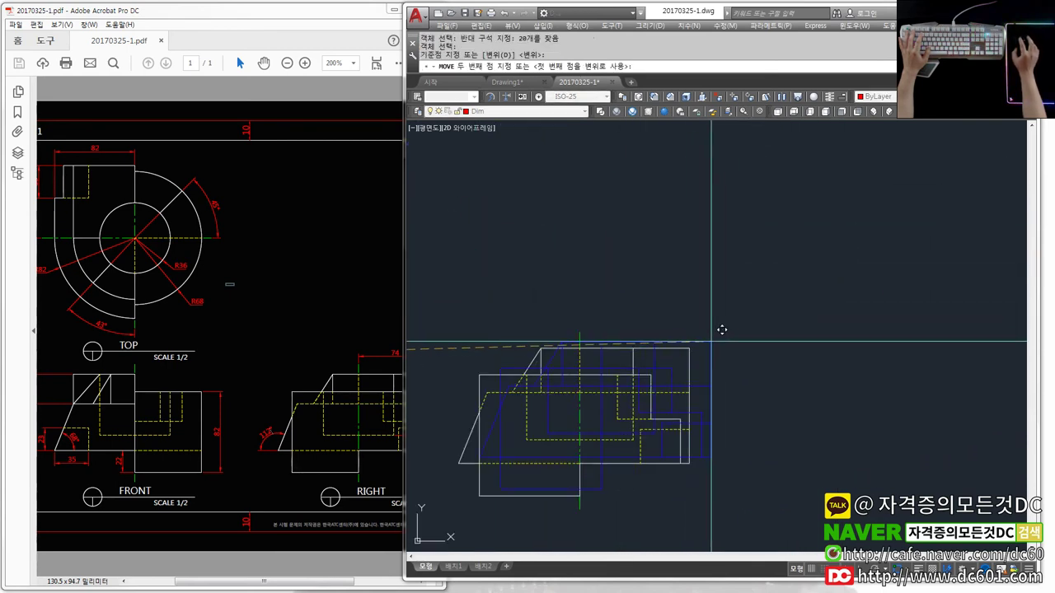
pyautogui.scroll(2, 837, 334)
pyautogui.scroll(-4, 779, 391)
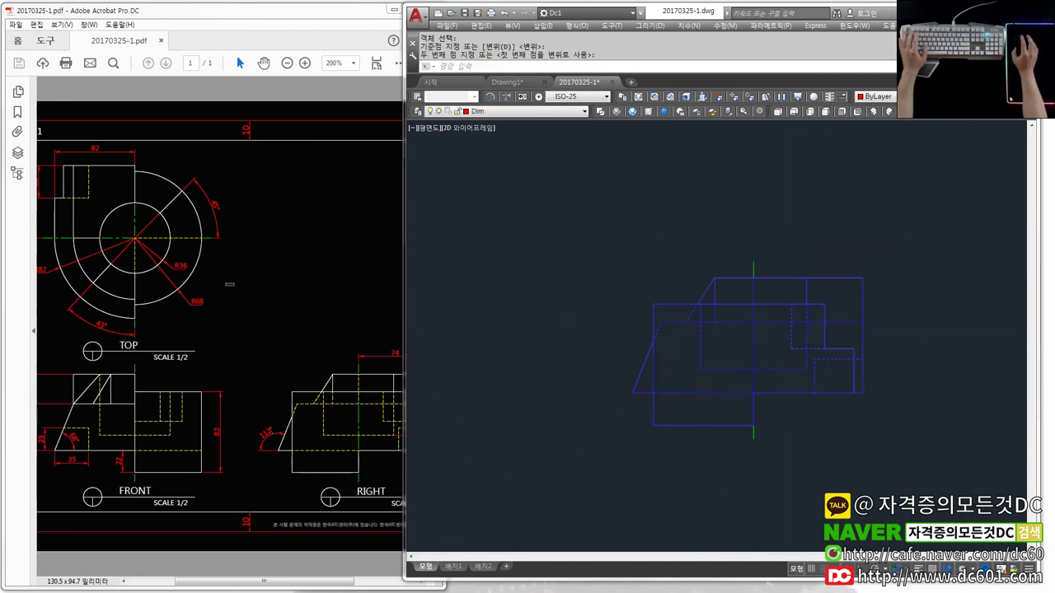
pyautogui.scroll(5, 728, 293)
pyautogui.scroll(-3, 728, 293)
pyautogui.scroll(3, 695, 441)
pyautogui.scroll(2, 648, 271)
pyautogui.scroll(2, 613, 313)
pyautogui.scroll(2, 610, 287)
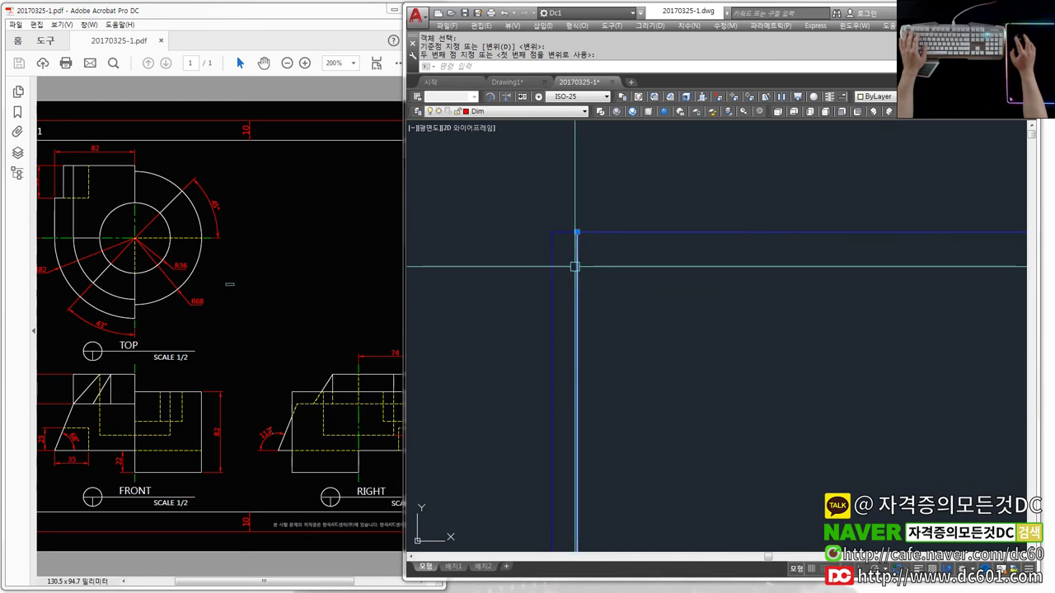
pyautogui.click(575, 266)
pyautogui.scroll(-5, 607, 295)
pyautogui.scroll(-1, 635, 332)
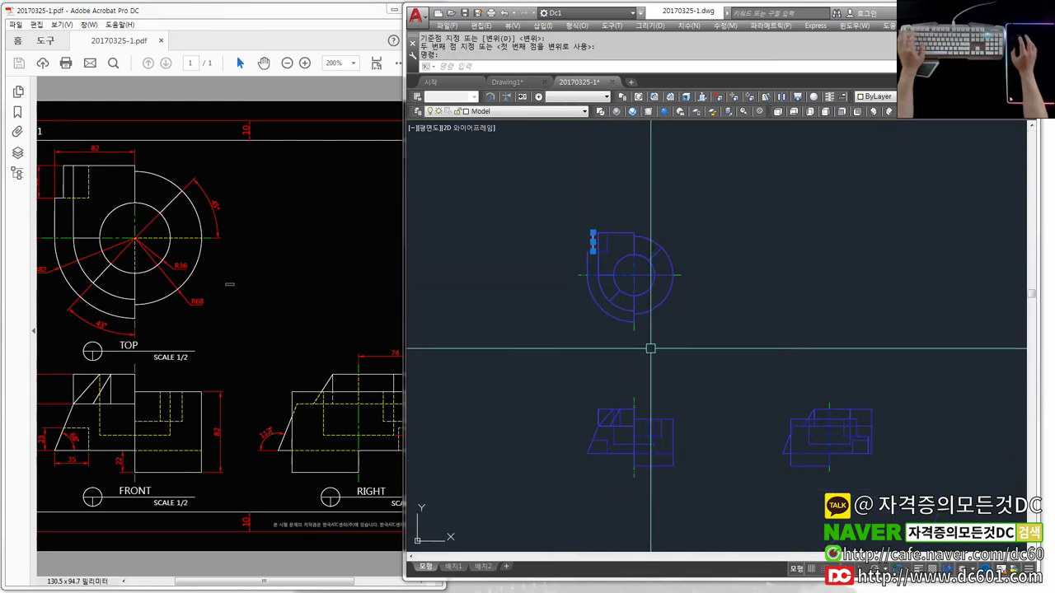
# - Clear the selection and undo three times back to the overall layout
pyautogui.press('Escape')
pyautogui.scroll(5, 575, 243)
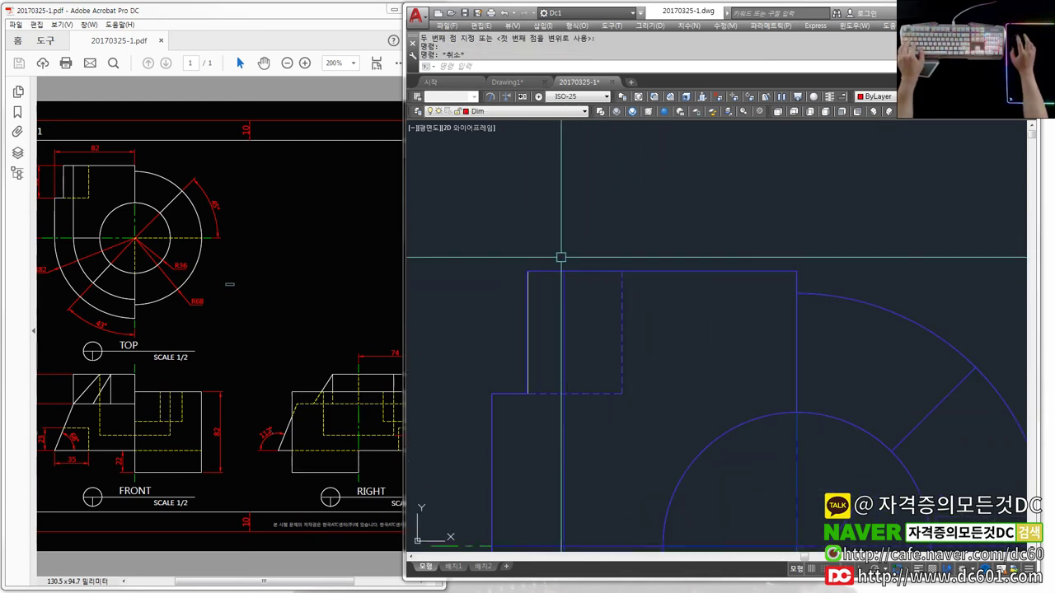
pyautogui.scroll(4, 534, 292)
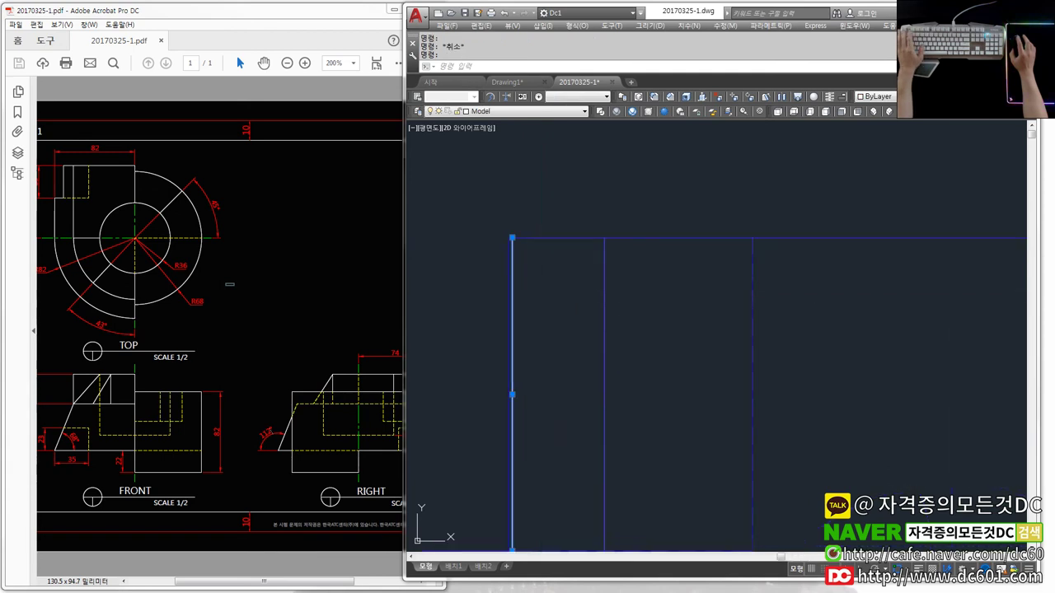
pyautogui.hotkey('ctrl', 'z')
pyautogui.hotkey('ctrl', 'z')
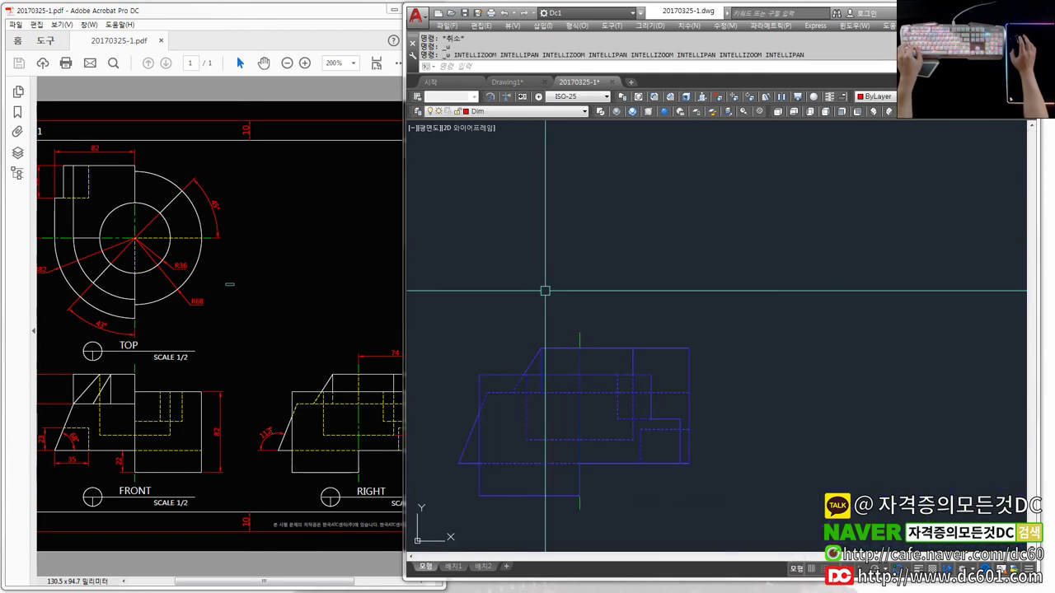
pyautogui.hotkey('ctrl', 'z')
pyautogui.hotkey('ctrl', 'z')
pyautogui.hotkey('ctrl', 'z')
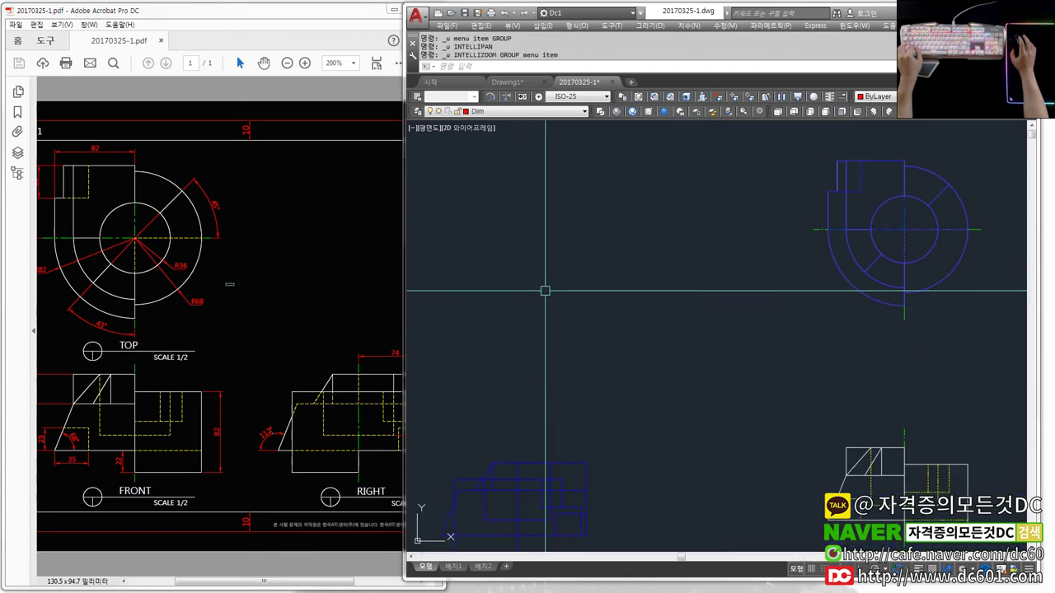
pyautogui.hotkey('ctrl', 'z')
pyautogui.hotkey('ctrl', 'z')
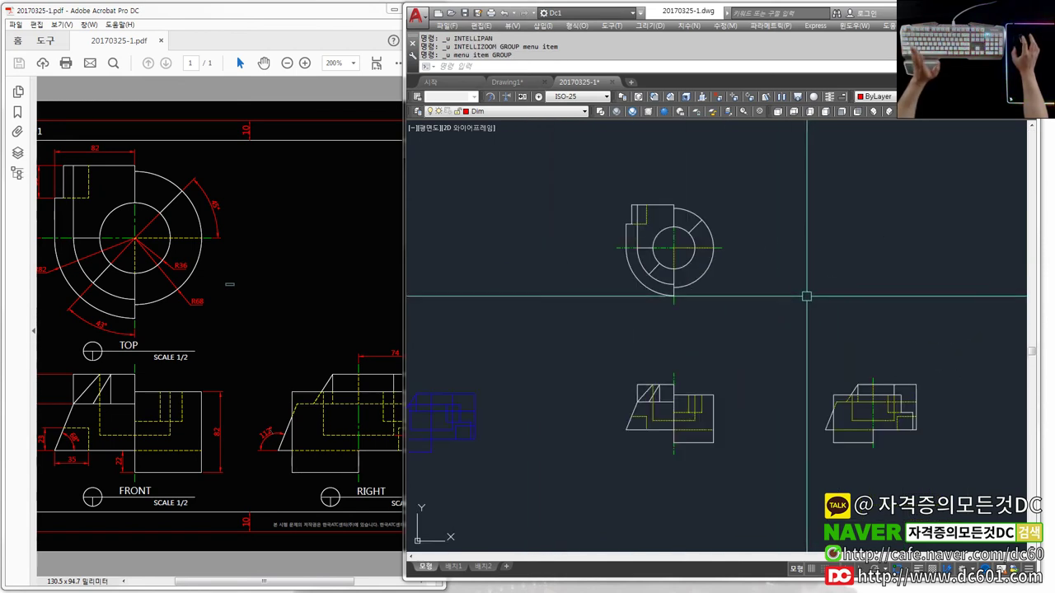
# - Compare the top view's diagonal line against the reference PDF
pyautogui.click(92, 404)
pyautogui.keyDown('ctrl'); pyautogui.scroll(3, 92, 408); pyautogui.keyUp('ctrl')
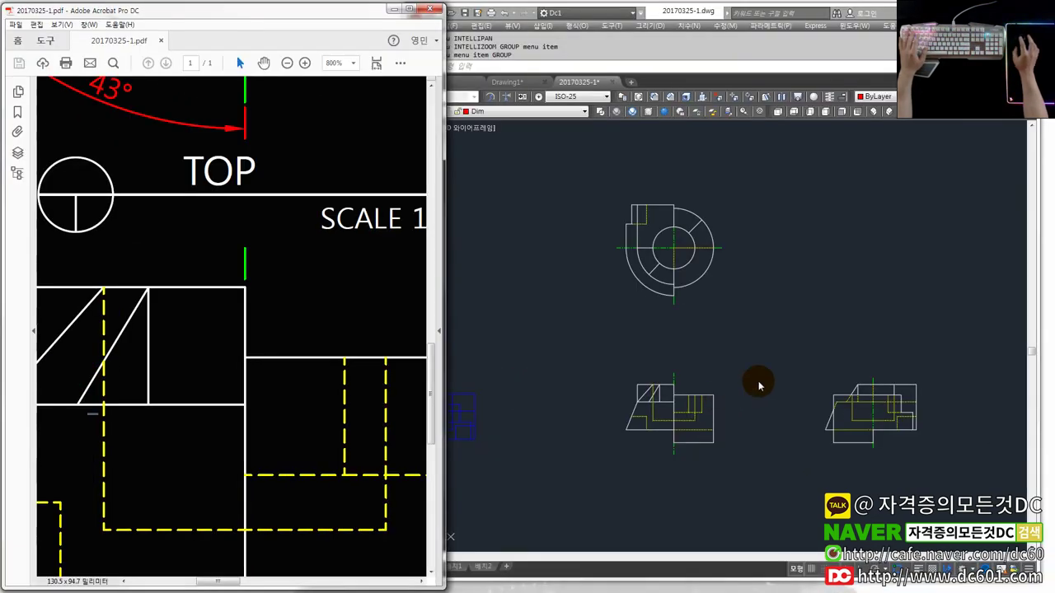
pyautogui.scroll(5, 622, 247)
pyautogui.click(642, 280)
pyautogui.scroll(-4, 704, 329)
pyautogui.scroll(4, 671, 349)
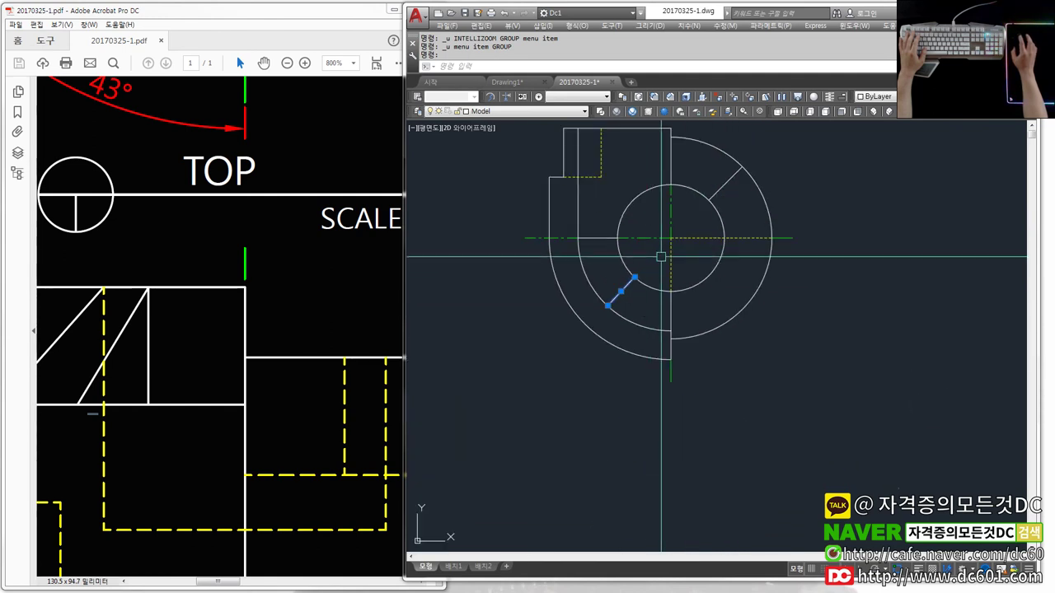
pyautogui.scroll(1, 624, 278)
pyautogui.scroll(-4, 651, 338)
pyautogui.scroll(2, 649, 332)
pyautogui.scroll(1, 649, 332)
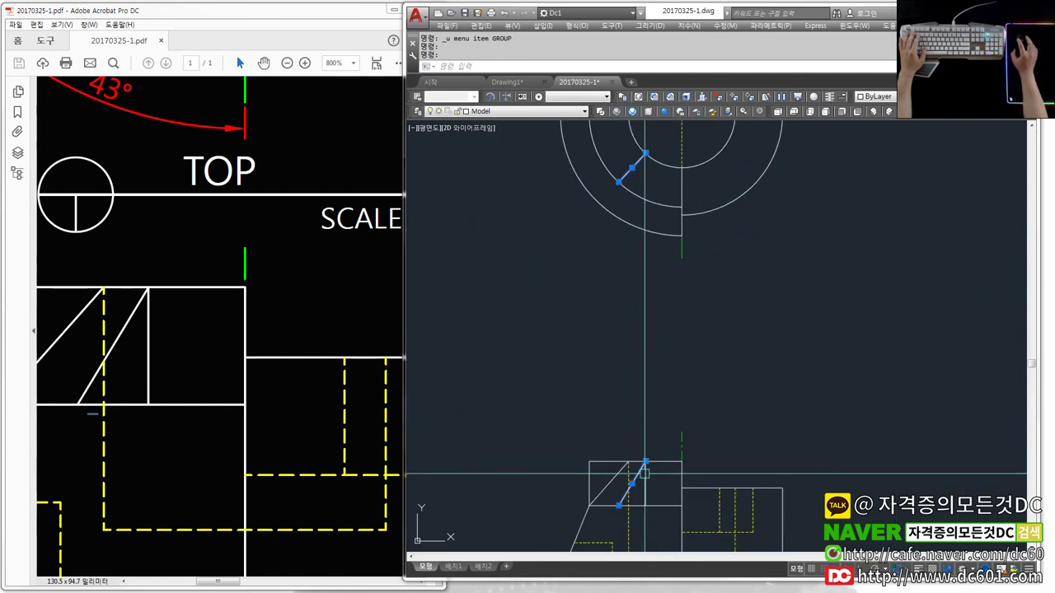
pyautogui.scroll(2, 824, 428)
pyautogui.press('Escape')
# - Check a short line in the side view against the reference
pyautogui.click(751, 406)
pyautogui.scroll(-3, 743, 406)
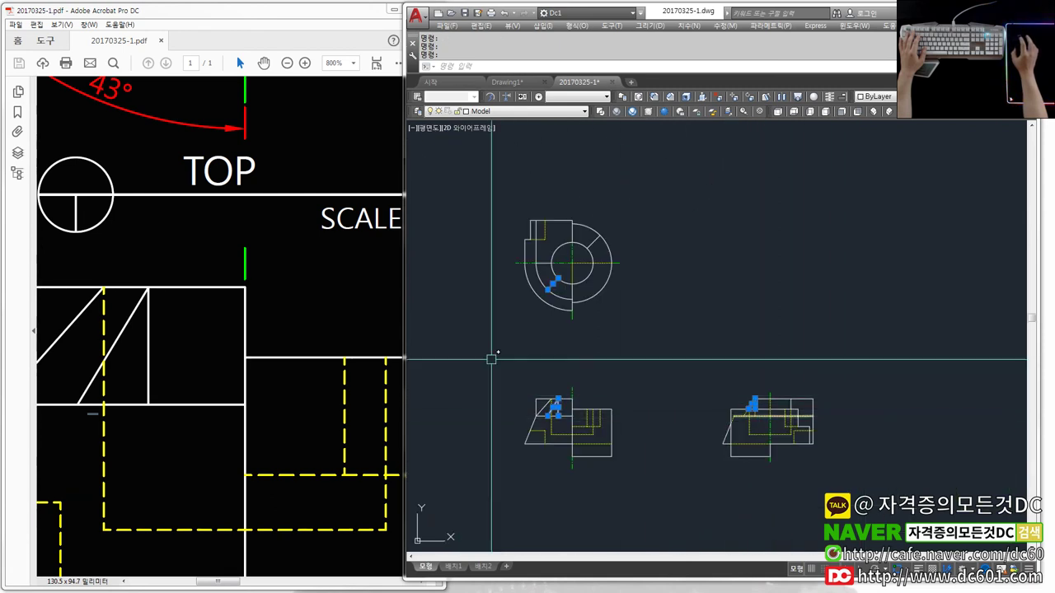
pyautogui.scroll(3, 676, 370)
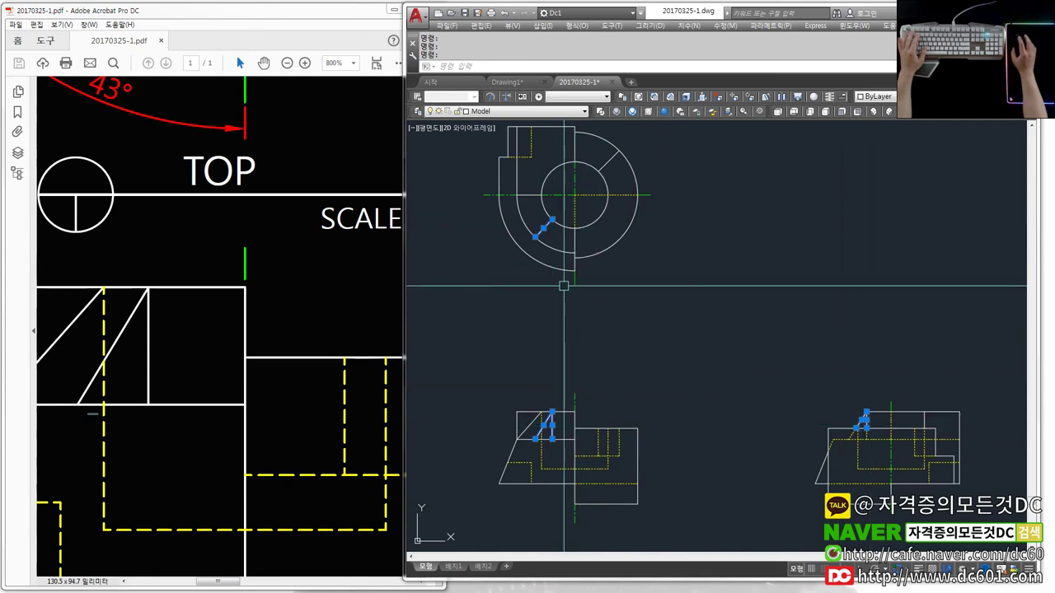
pyautogui.moveTo(517, 193); pyautogui.dragTo(568, 245, button='middle')
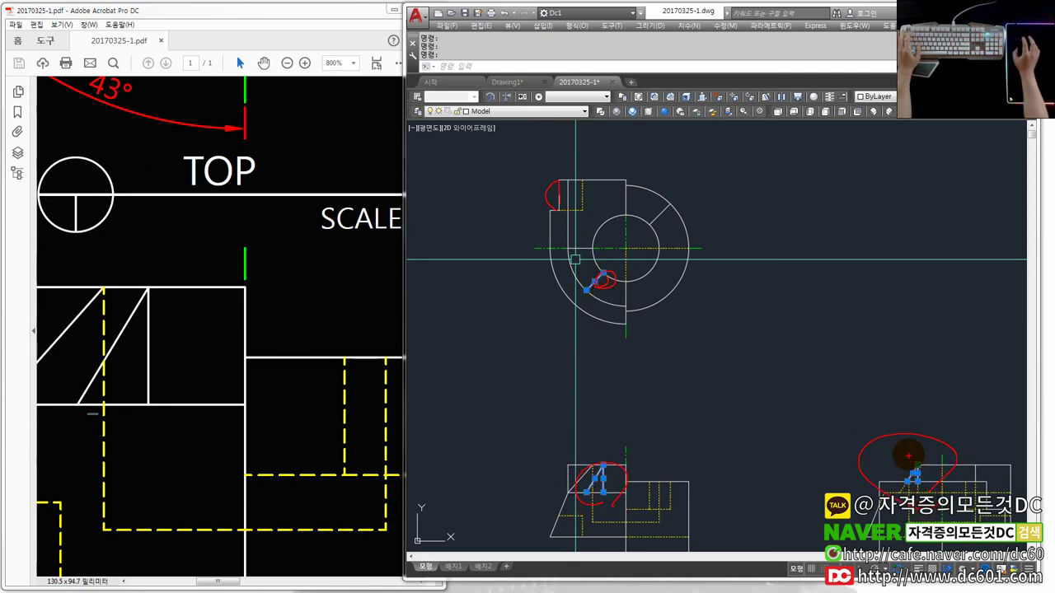
pyautogui.scroll(-2, 602, 288)
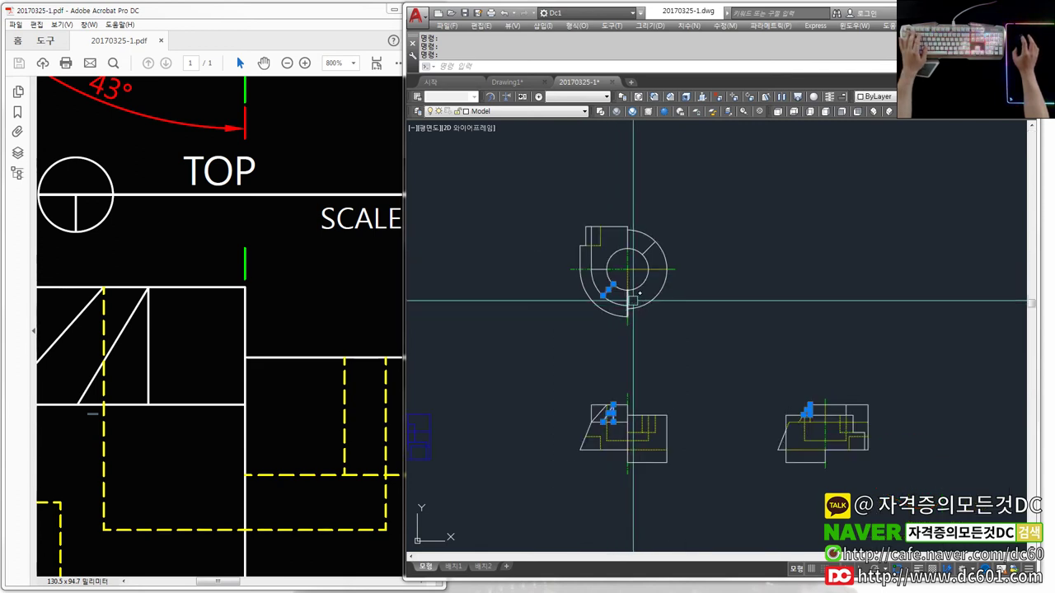
pyautogui.press('Escape')
pyautogui.press('Escape')
# - Pan around model space, then show the 배치1 layout sheet zoomed out
pyautogui.moveTo(526, 323); pyautogui.dragTo(617, 330, button='middle')
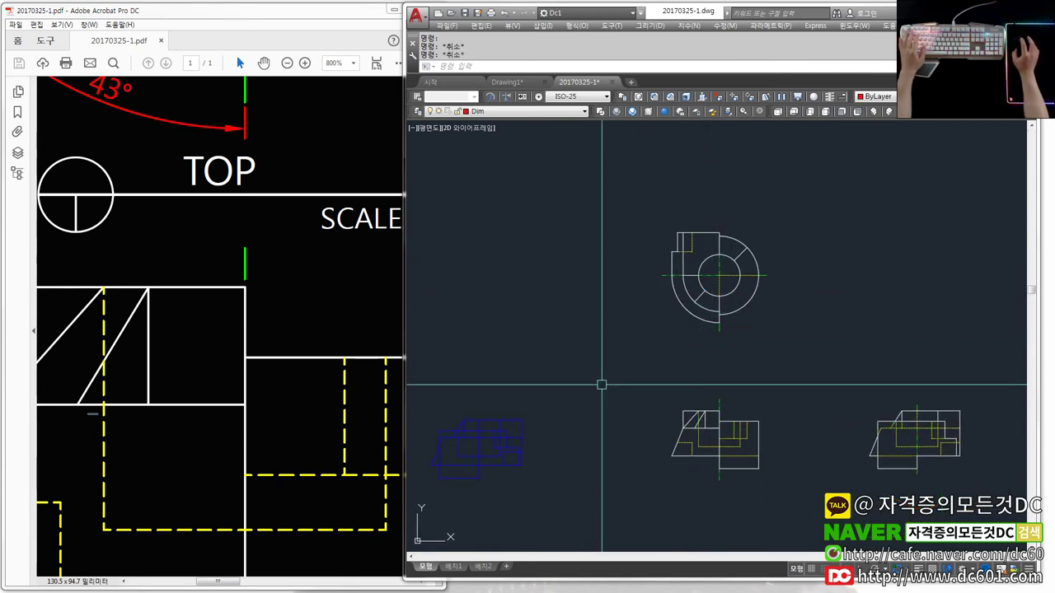
pyautogui.moveTo(719, 371); pyautogui.dragTo(715, 396, button='middle')
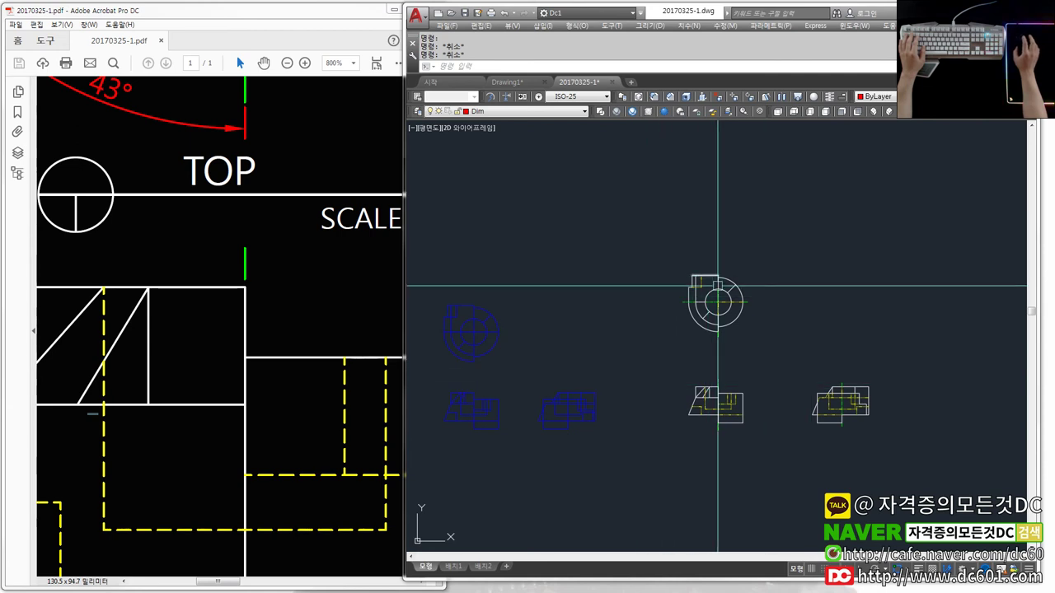
pyautogui.moveTo(722, 300); pyautogui.dragTo(734, 311, button='middle')
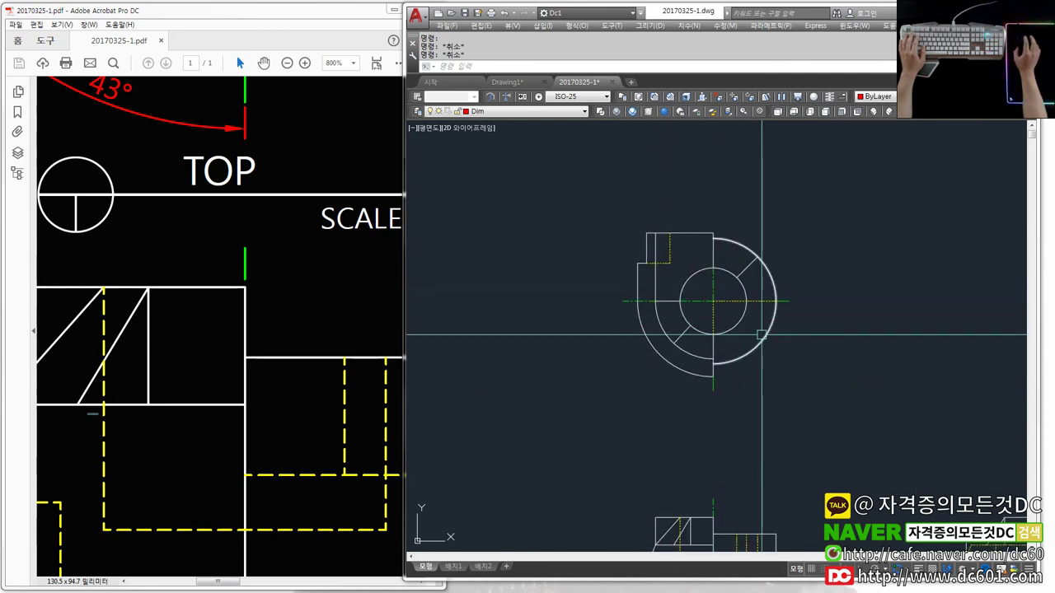
pyautogui.moveTo(777, 360); pyautogui.dragTo(705, 310, button='middle')
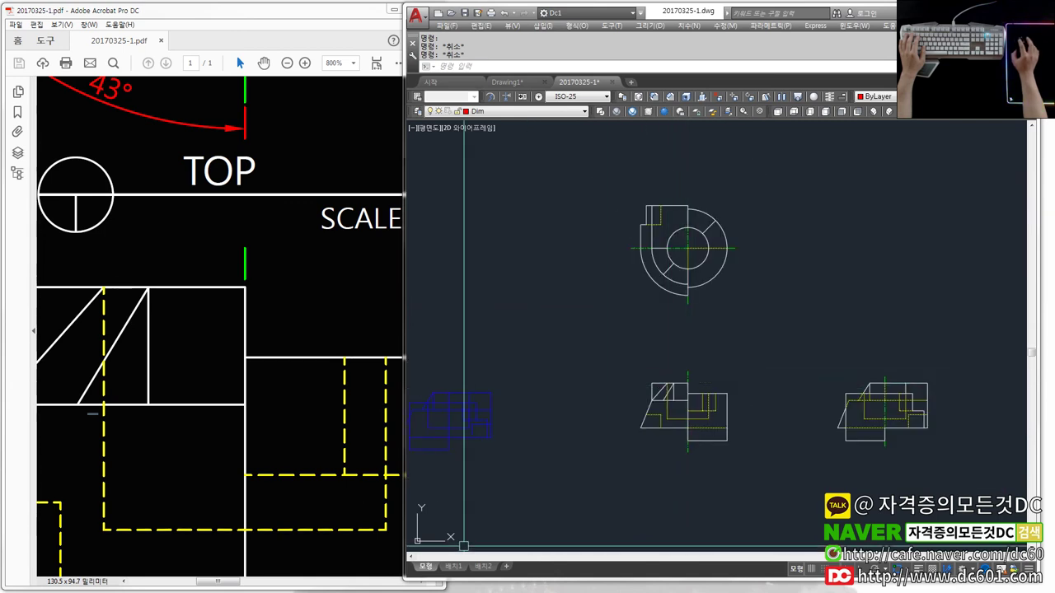
pyautogui.click(460, 564)
pyautogui.scroll(-3, 702, 276)
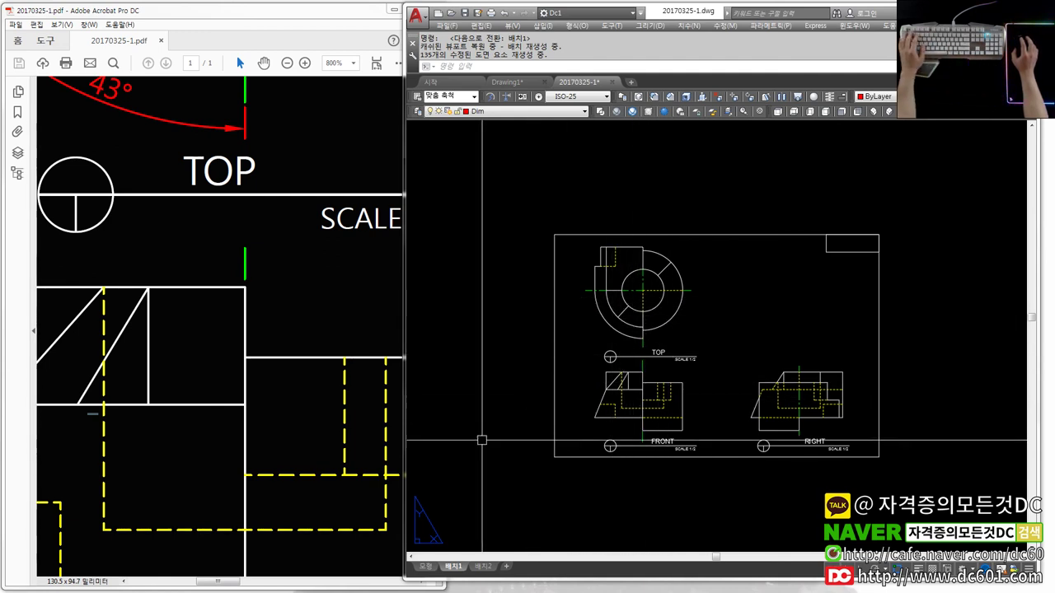
# - Go back to model space and zoom to show the three views and the blue reference copy
pyautogui.click(428, 569)
pyautogui.scroll(3, 683, 349)
pyautogui.scroll(1, 700, 367)
pyautogui.scroll(-1, 672, 346)
pyautogui.scroll(1, 675, 370)
pyautogui.scroll(2, 688, 375)
pyautogui.scroll(-2, 684, 381)
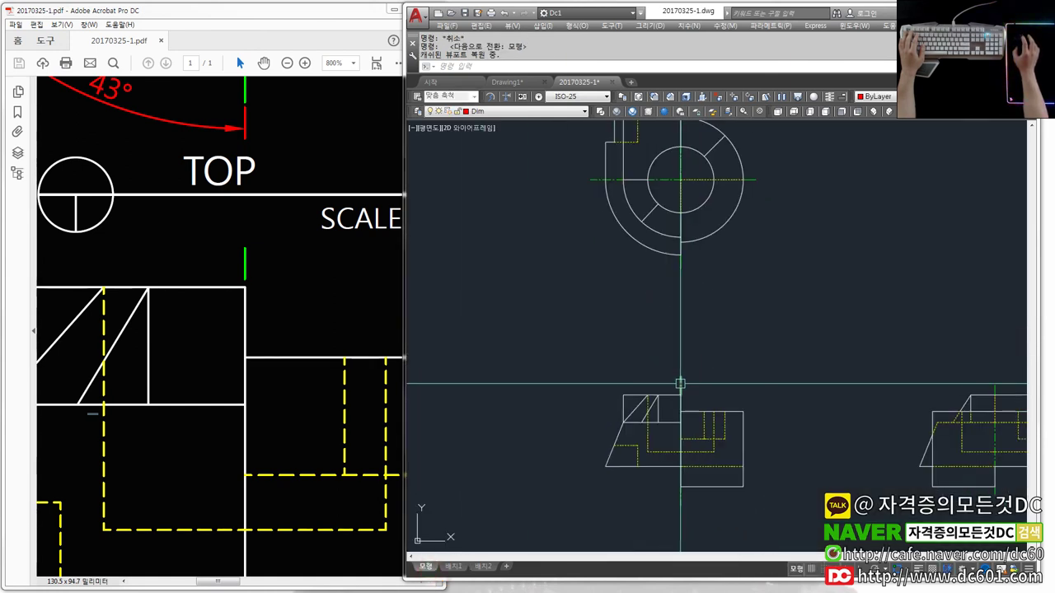
pyautogui.scroll(-3, 651, 371)
pyautogui.scroll(2, 630, 359)
pyautogui.scroll(-1, 606, 363)
pyautogui.scroll(3, 590, 365)
pyautogui.scroll(-3, 685, 370)
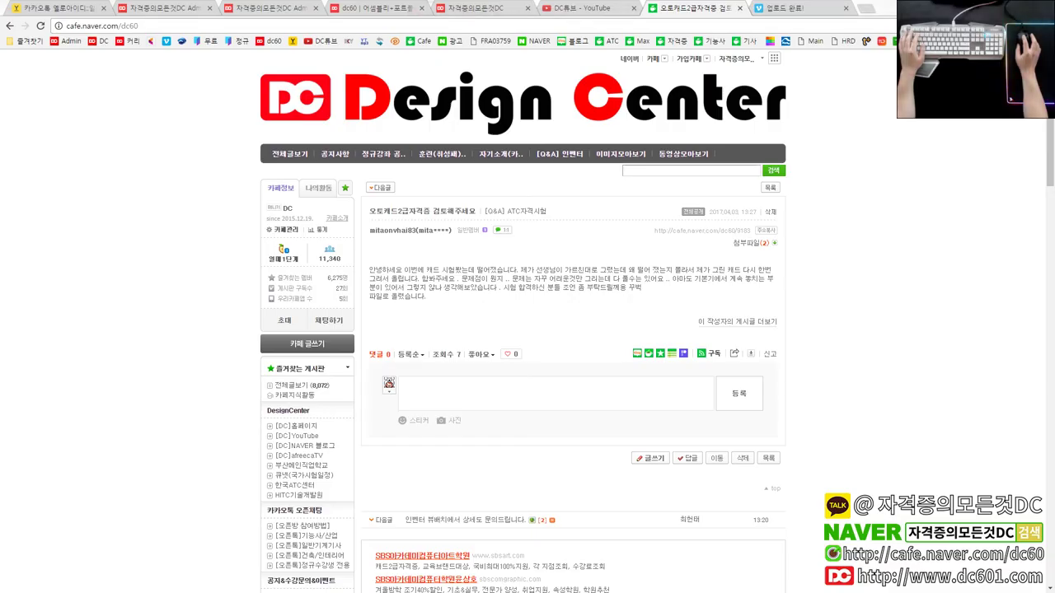
pyautogui.click(487, 148)
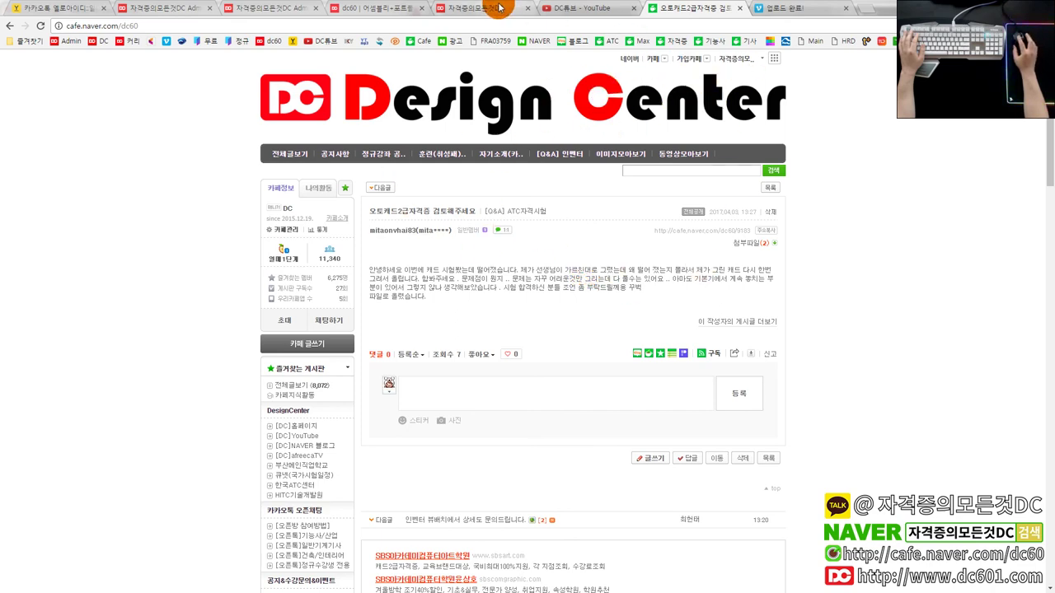
# - Browse the dc60 site's engine-model gallery, then return to the cafe's drawing-review board
pyautogui.click(363, 9)
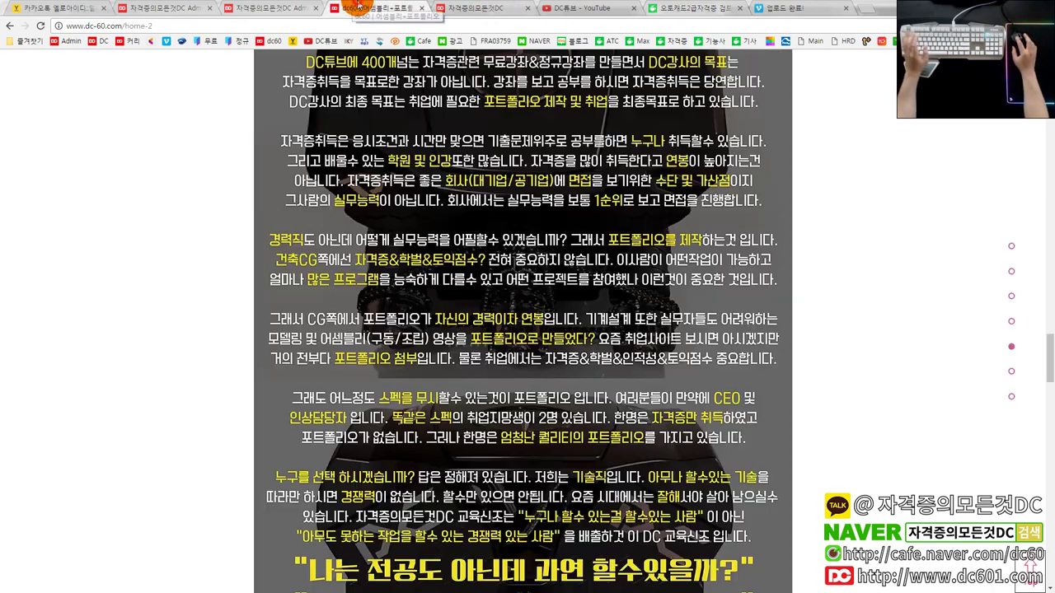
pyautogui.scroll(-5, 654, 332)
pyautogui.scroll(-3, 653, 332)
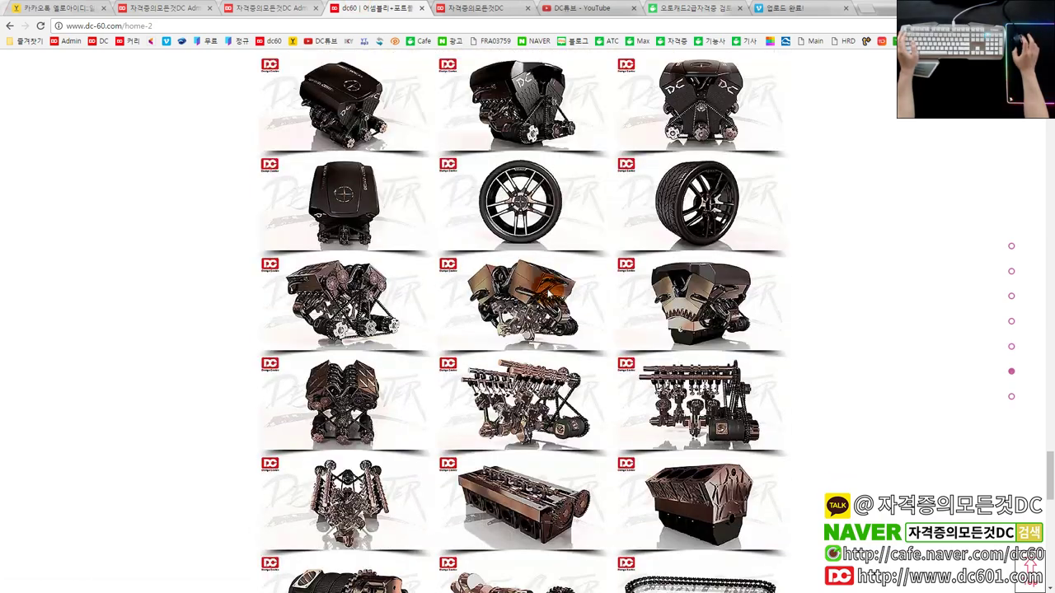
pyautogui.scroll(-3, 525, 294)
pyautogui.scroll(-5, 525, 293)
pyautogui.scroll(6, 536, 293)
pyautogui.scroll(2, 543, 296)
pyautogui.scroll(3, 565, 307)
pyautogui.scroll(2, 565, 307)
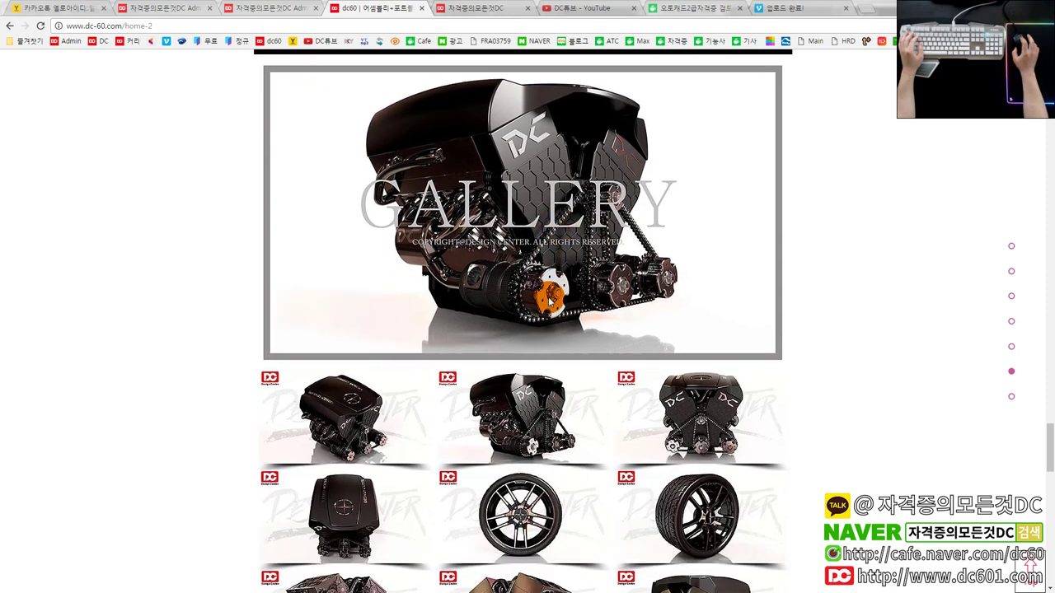
pyautogui.scroll(-5, 541, 299)
pyautogui.scroll(-1, 527, 305)
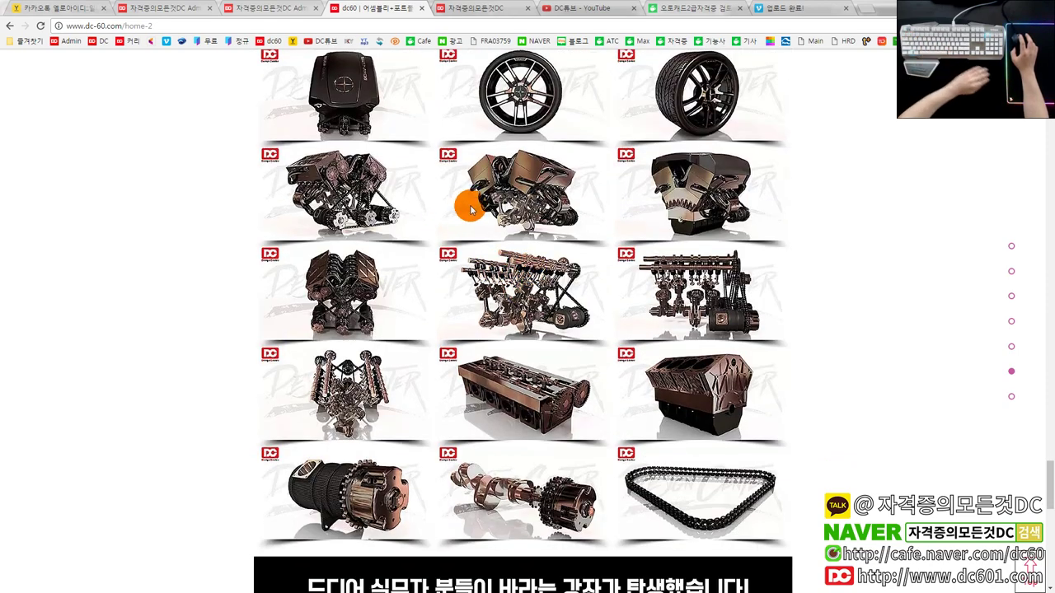
pyautogui.click(490, 9)
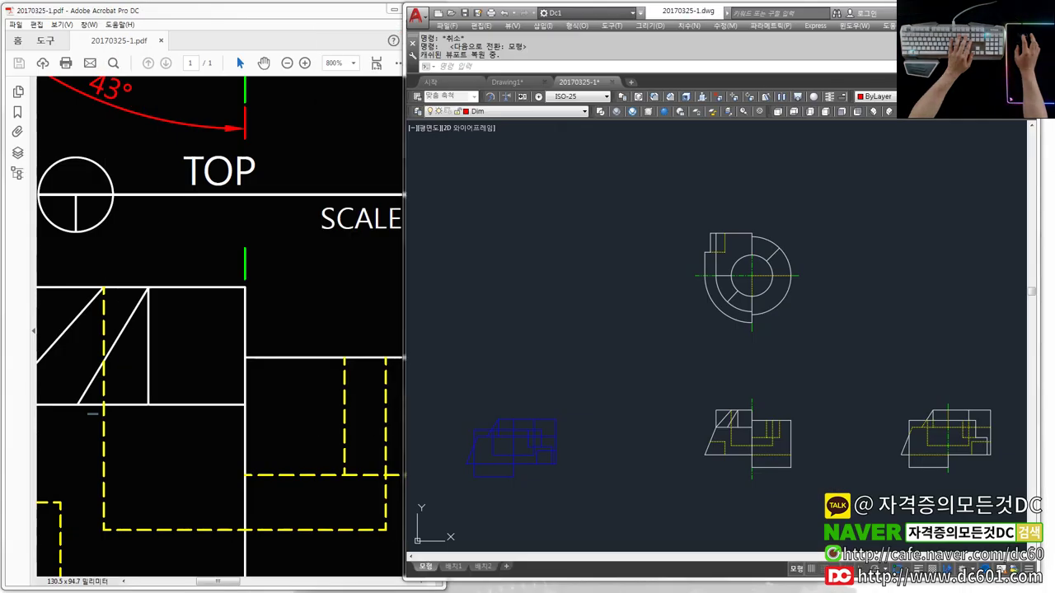
# - Delete the crossing-selected blue reference copies, then run ZOOM All and ZOOM Extents
pyautogui.moveTo(678, 436); pyautogui.dragTo(498, 276)
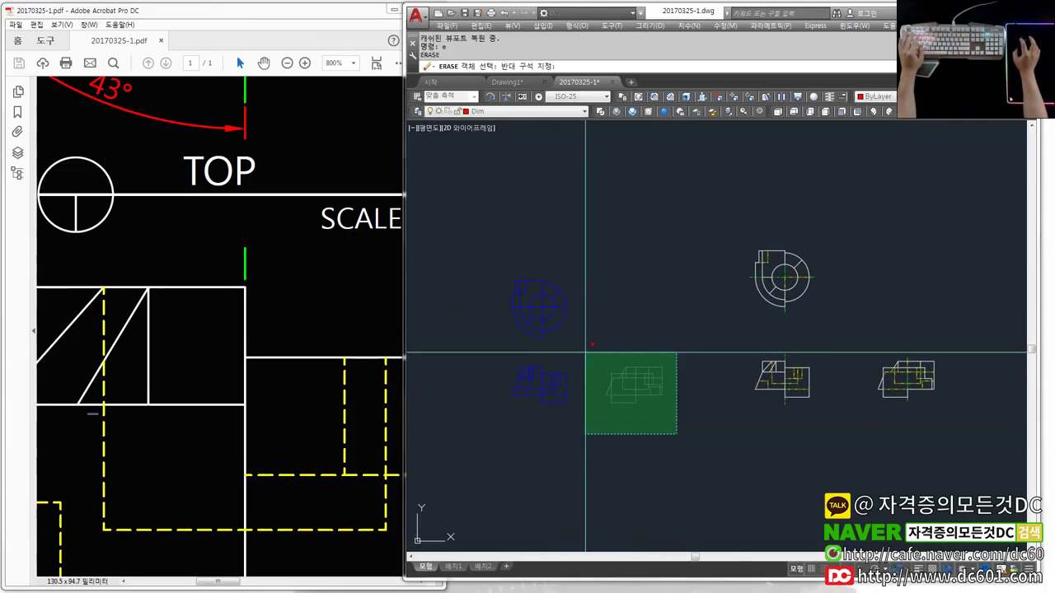
pyautogui.press('Delete')
pyautogui.write('z')
pyautogui.press('Return')
pyautogui.write('a')
pyautogui.press('Return')
pyautogui.write('z')
pyautogui.press('Return')
pyautogui.write('e')
pyautogui.press('Return')
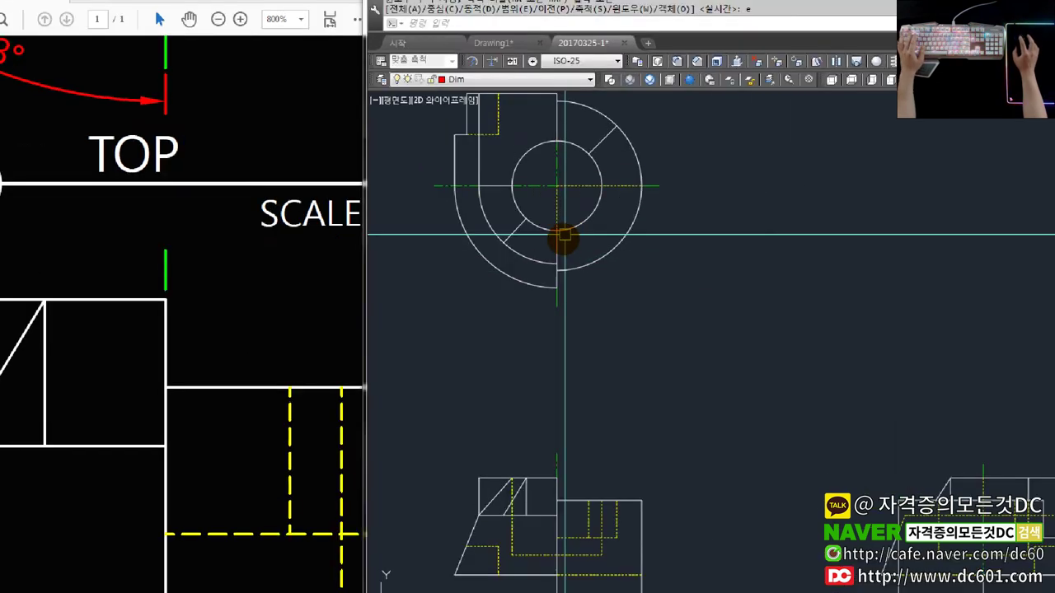
# - Nudge the AutoCAD window right and pan the remaining views into frame
pyautogui.moveTo(529, 235); pyautogui.dragTo(532, 265)
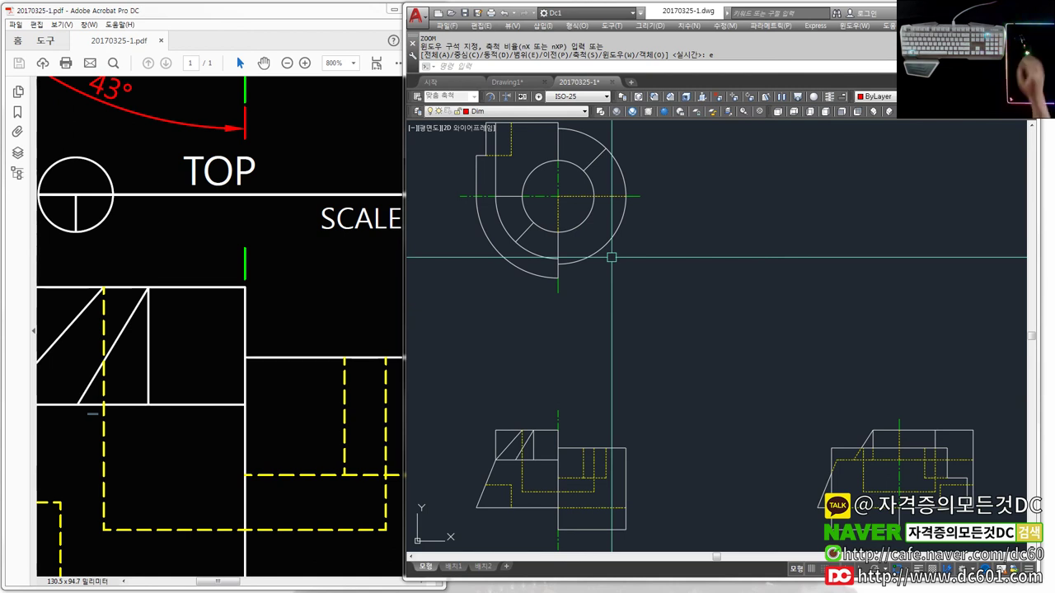
pyautogui.moveTo(702, 16); pyautogui.dragTo(710, 19)
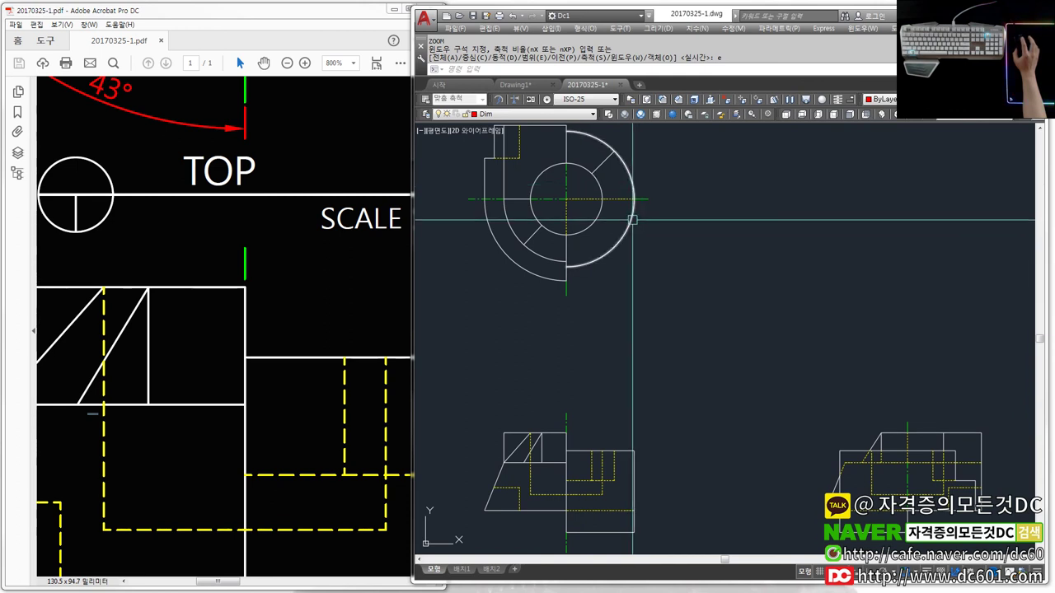
pyautogui.moveTo(641, 185); pyautogui.dragTo(707, 214, button='middle')
pyautogui.scroll(-2, 684, 306)
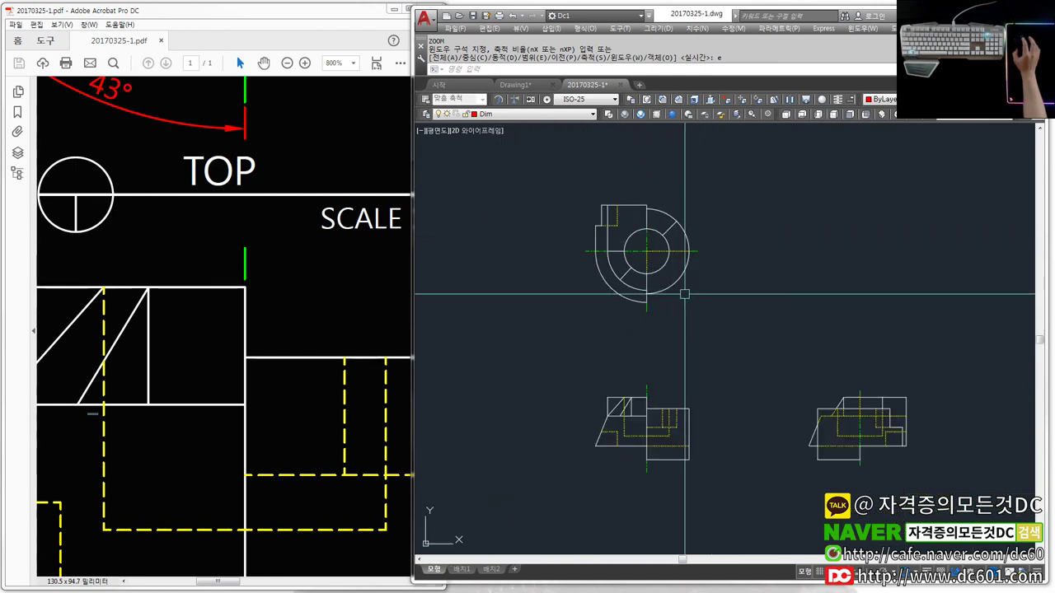